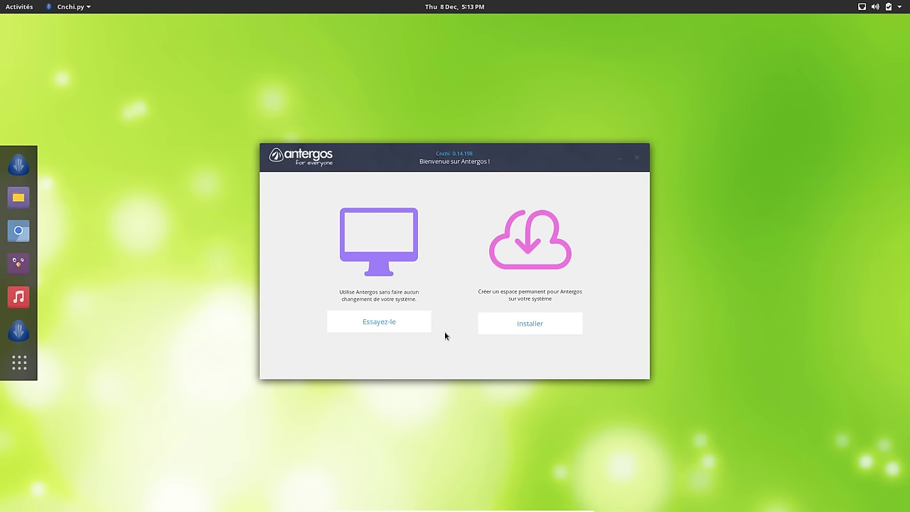
Start a permanent install in Français, pass the system check, and pick French (FR), France
click(536, 326)
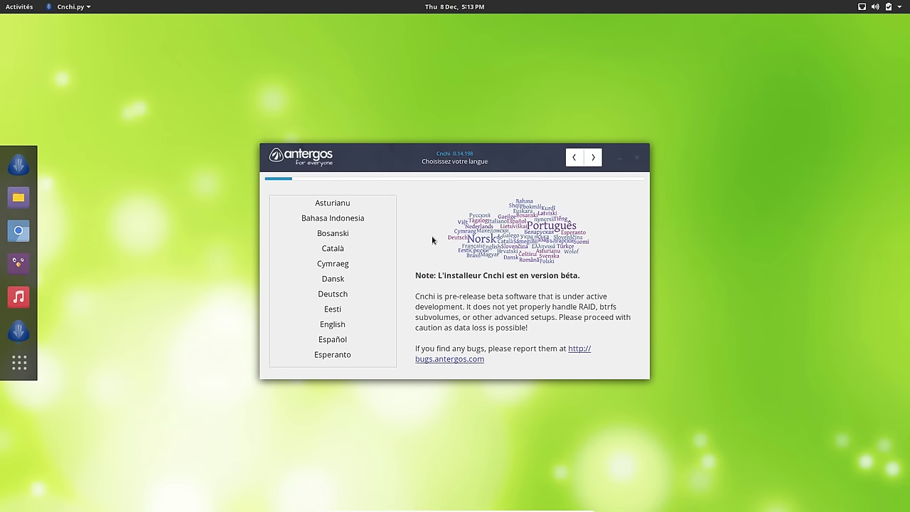
click(593, 157)
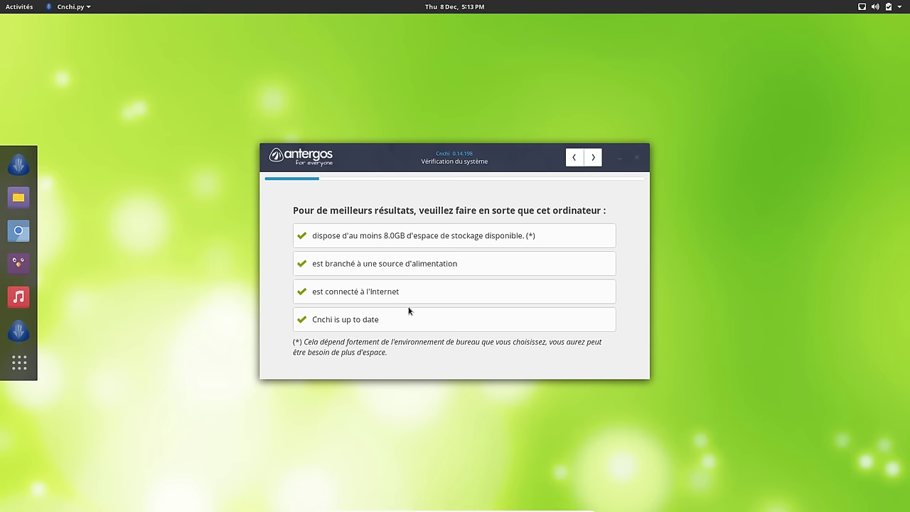
click(593, 163)
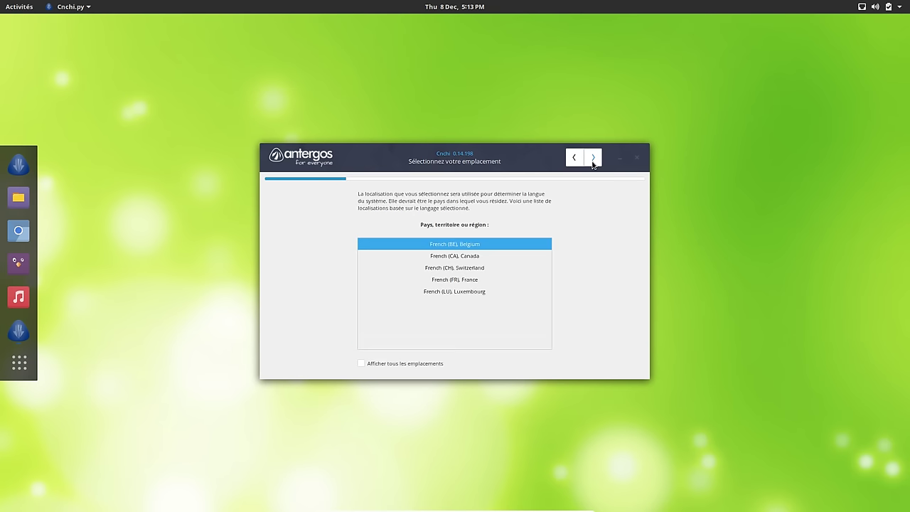
click(447, 280)
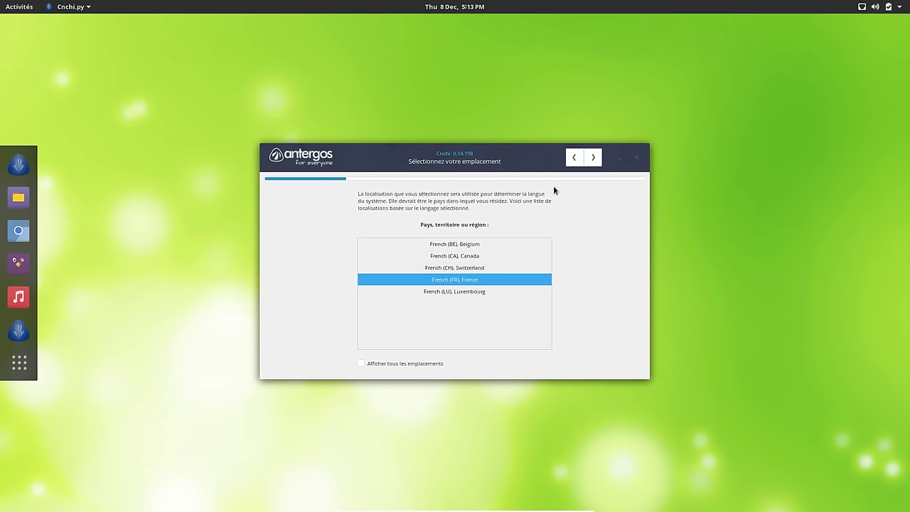
click(596, 159)
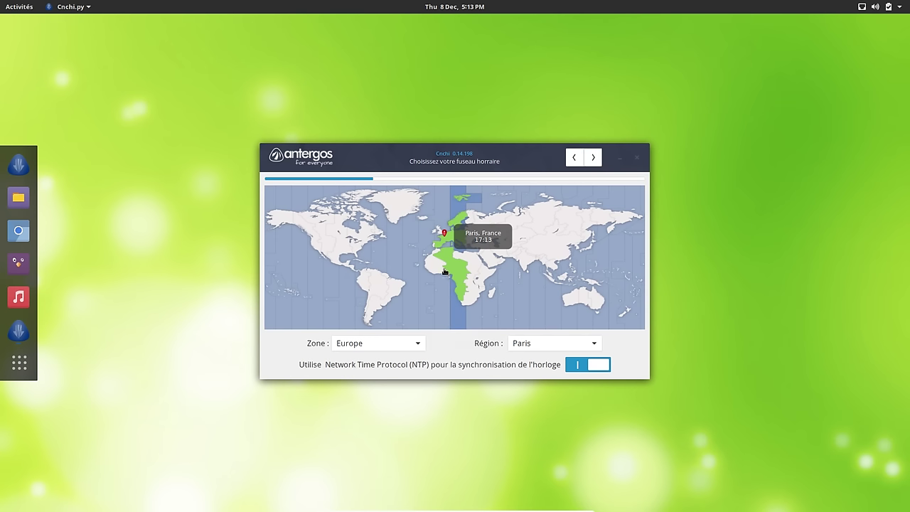
Accept the Europe/Paris time zone and the French keyboard layout
click(596, 160)
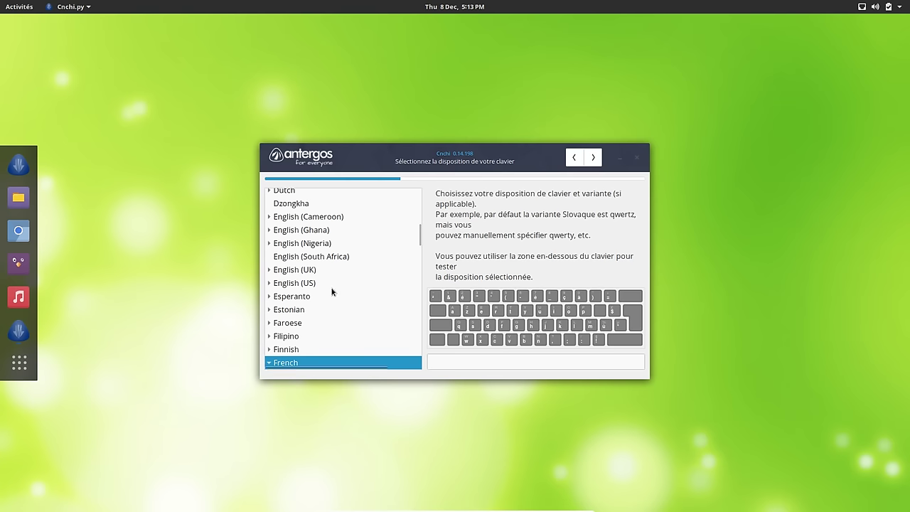
scroll(420, 236, down, 5)
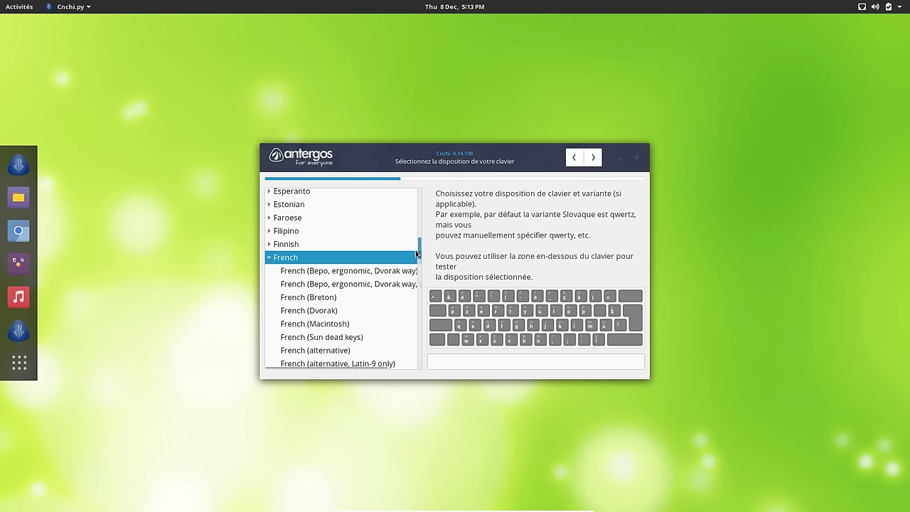
click(596, 160)
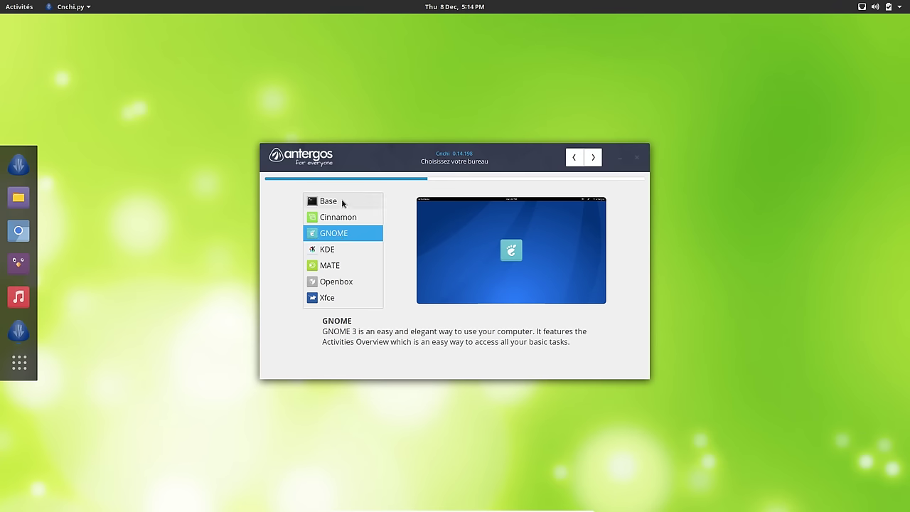
Preview the desktop options from Base down the list, then select KDE and continue
click(358, 202)
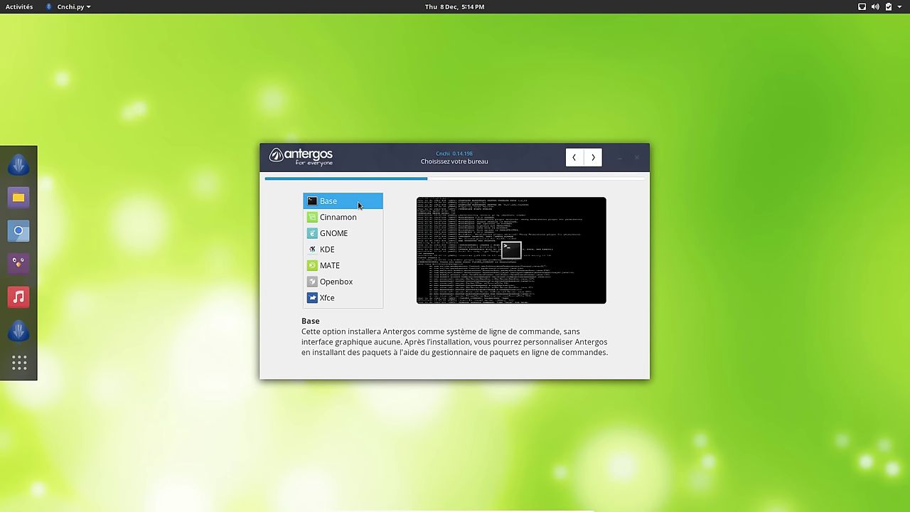
click(337, 217)
click(331, 233)
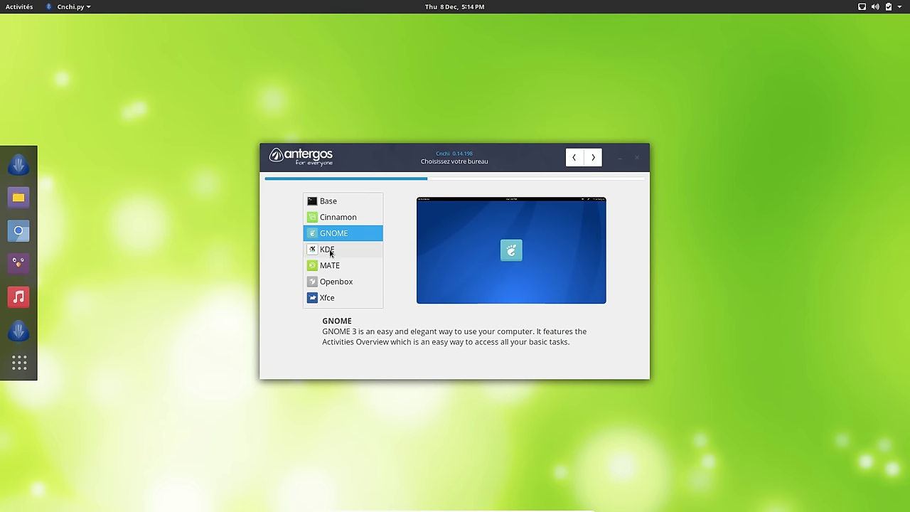
click(330, 250)
click(330, 265)
click(333, 281)
click(328, 297)
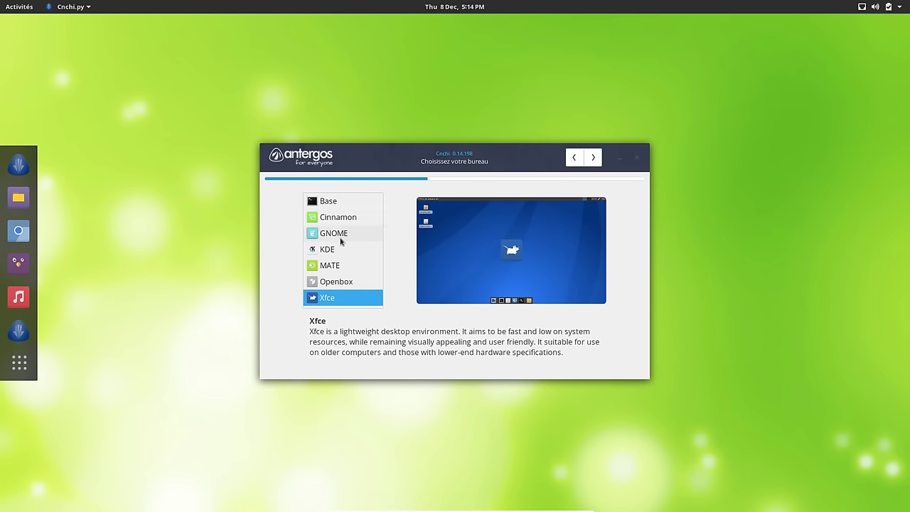
click(340, 237)
click(334, 251)
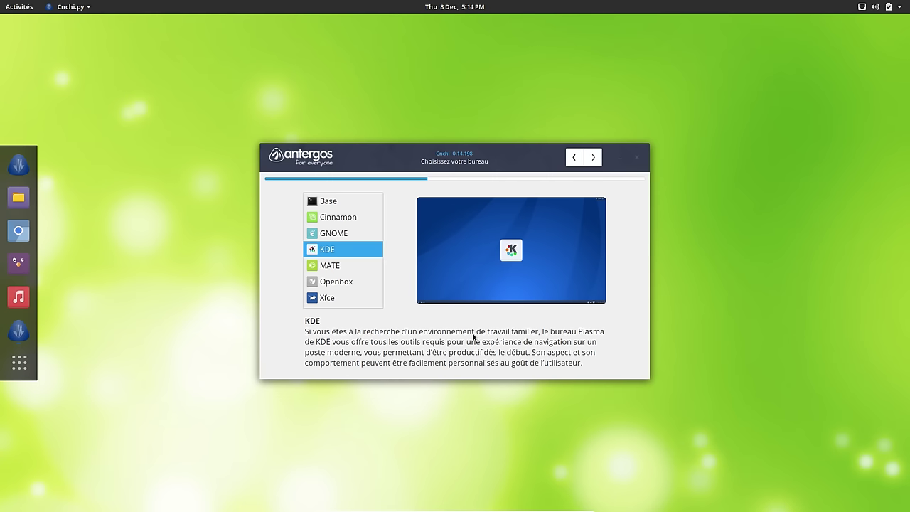
click(594, 158)
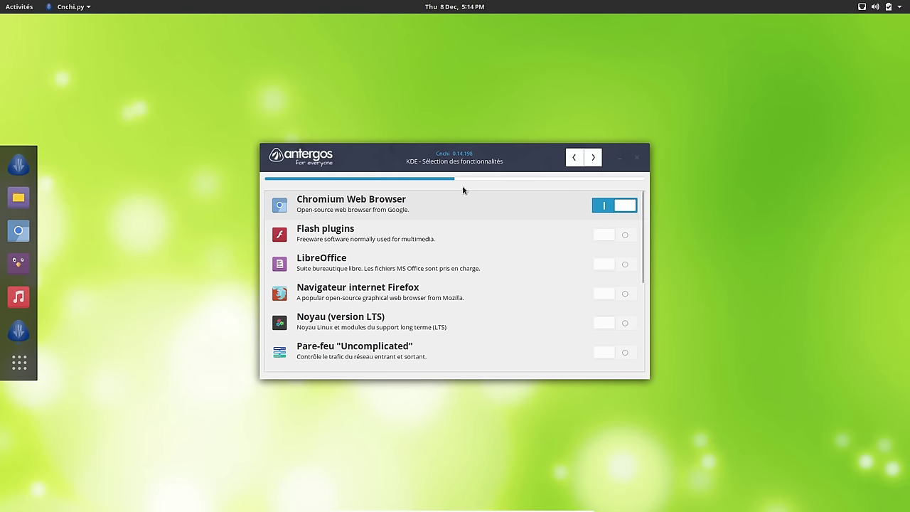
Enable LibreOffice and keep Chromium as the browser, leaving Firefox off
click(614, 264)
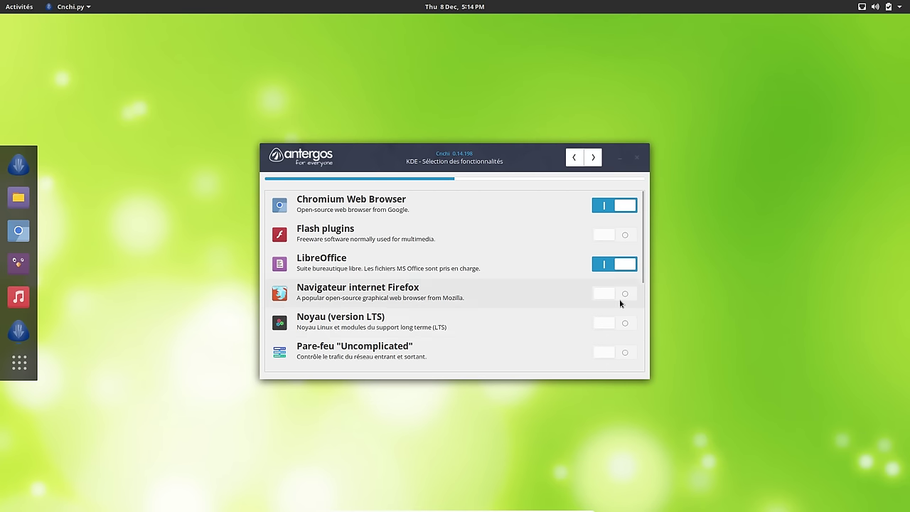
click(619, 205)
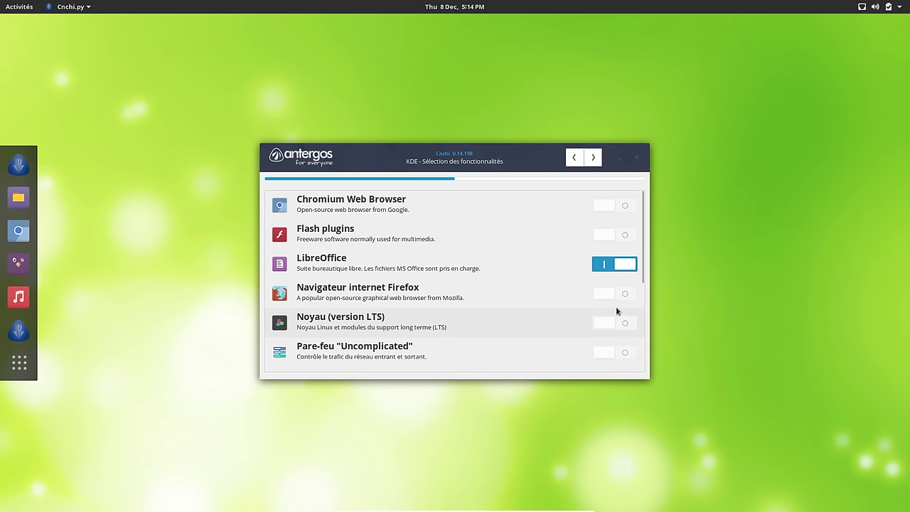
click(616, 295)
click(616, 295)
click(617, 206)
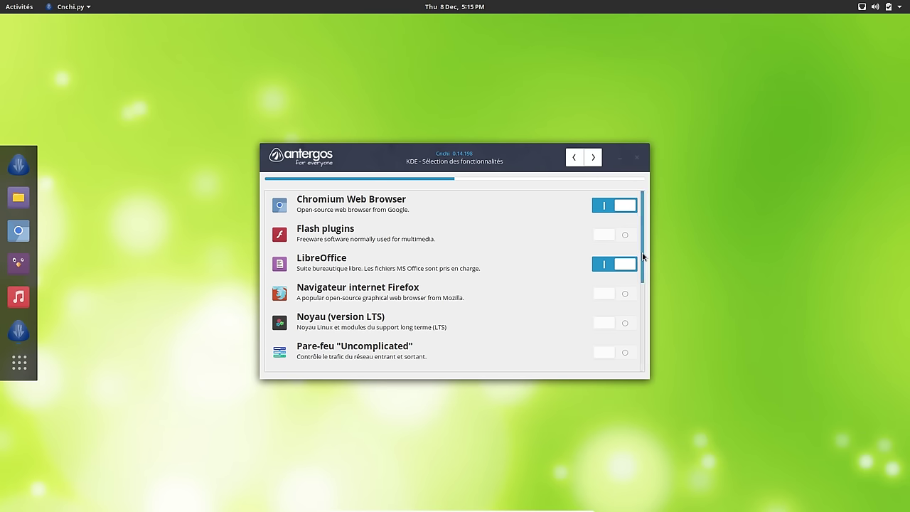
Review the rest of the feature list, leaving the LTS kernel disabled
drag(643, 257, 638, 297)
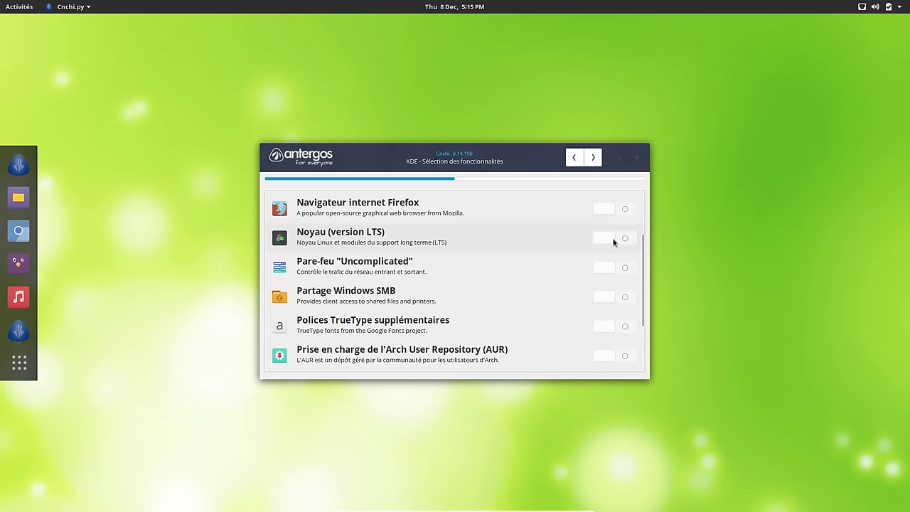
click(616, 239)
click(626, 238)
drag(643, 261, 637, 280)
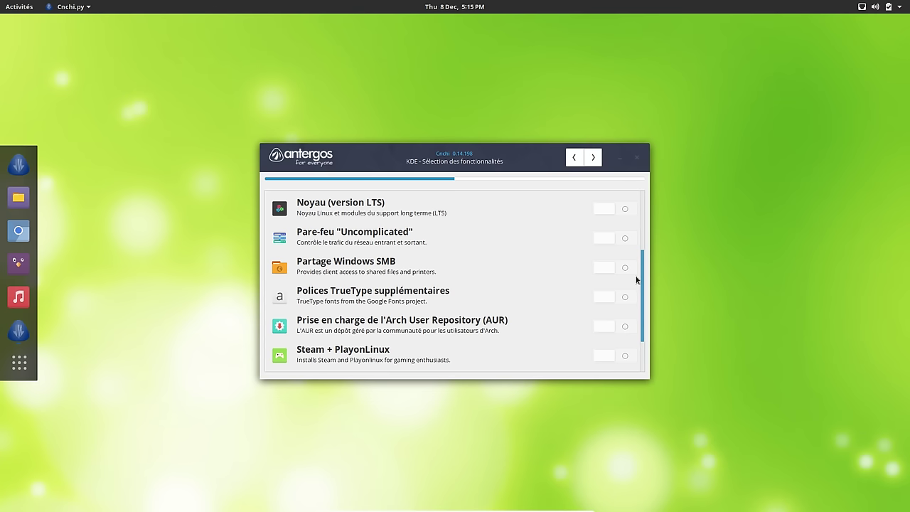
drag(636, 279, 630, 325)
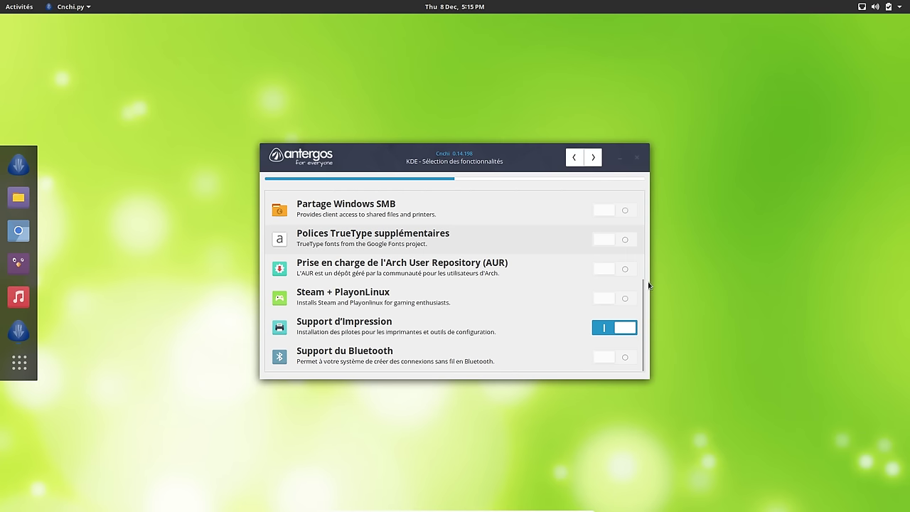
drag(646, 342, 653, 199)
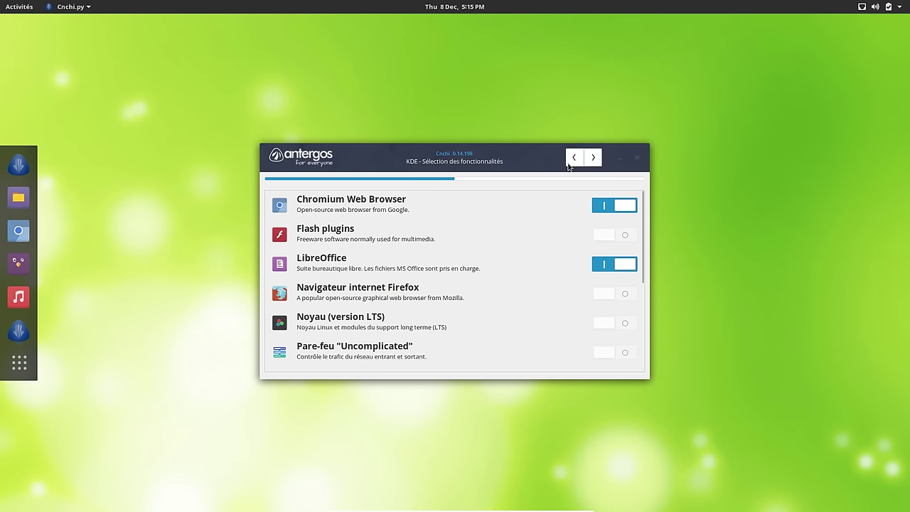
click(595, 159)
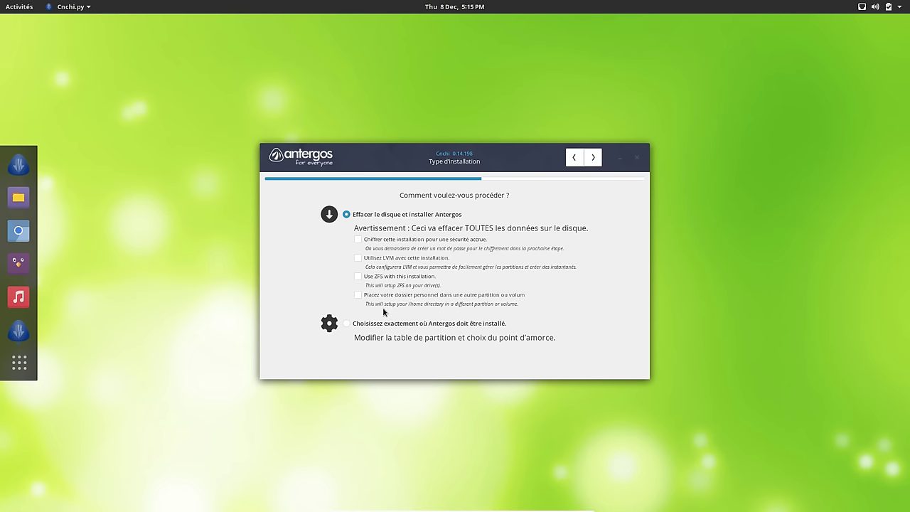
Choose to erase the disk with the home folder on a separate partition
click(404, 295)
click(593, 157)
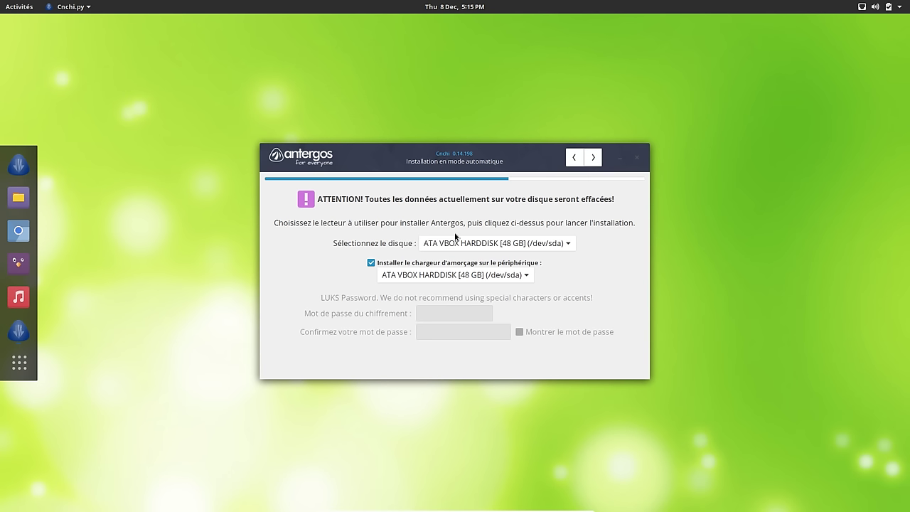
click(593, 157)
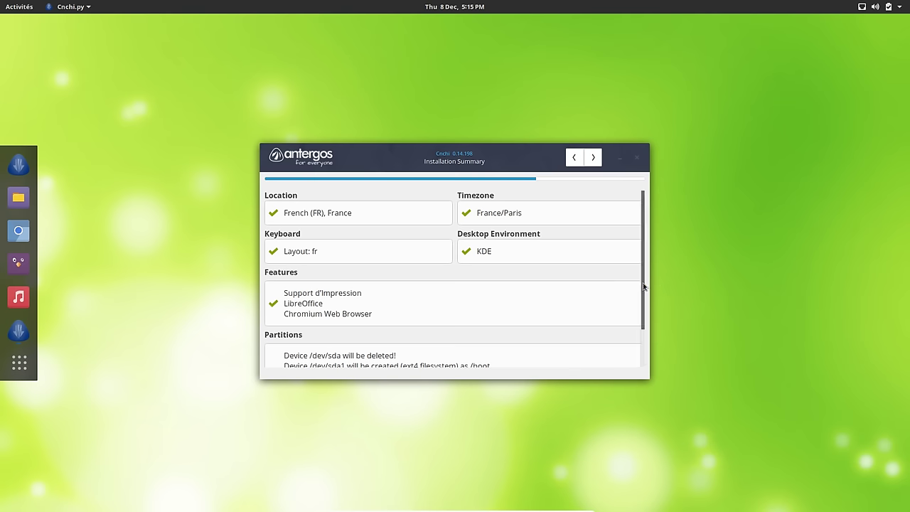
Review the installation summary and confirm erasing /dev/sda with Oui
drag(644, 284, 636, 346)
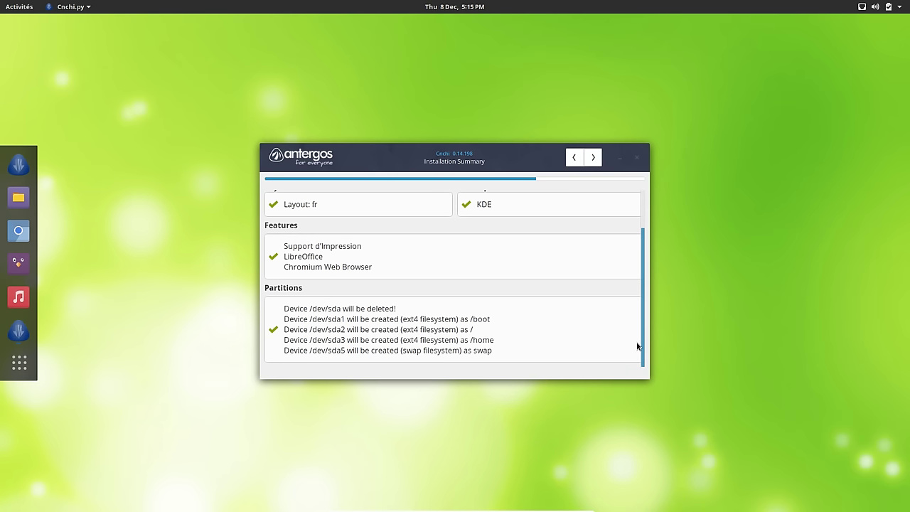
click(594, 157)
click(498, 289)
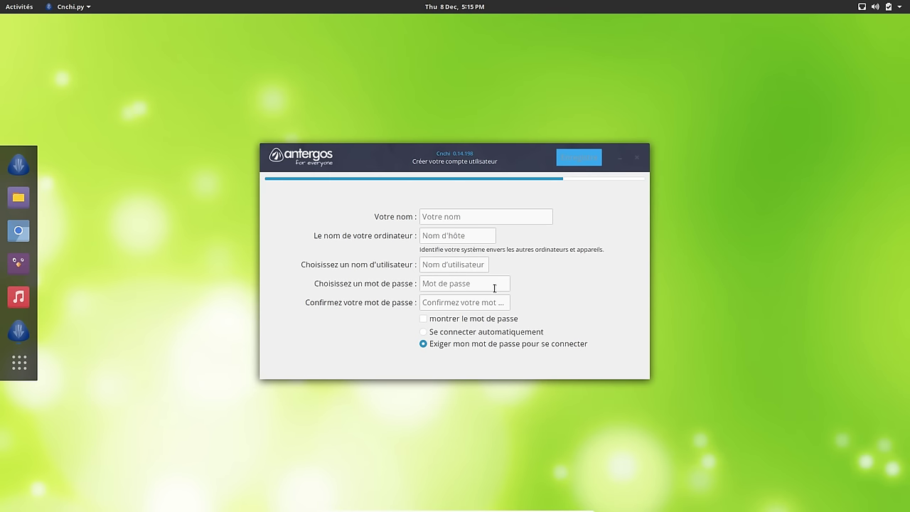
Enter the user's full name and the computer name antergos
click(468, 217)
text(Adrien)
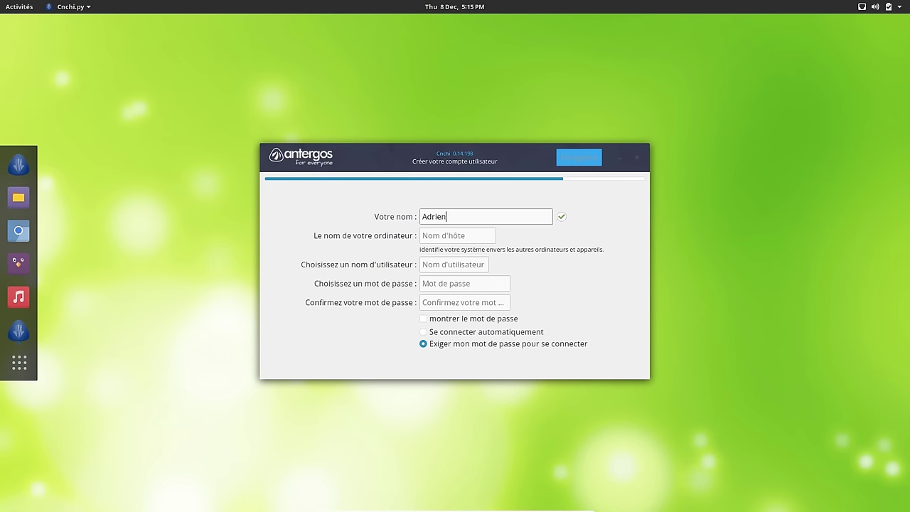
key(Tab)
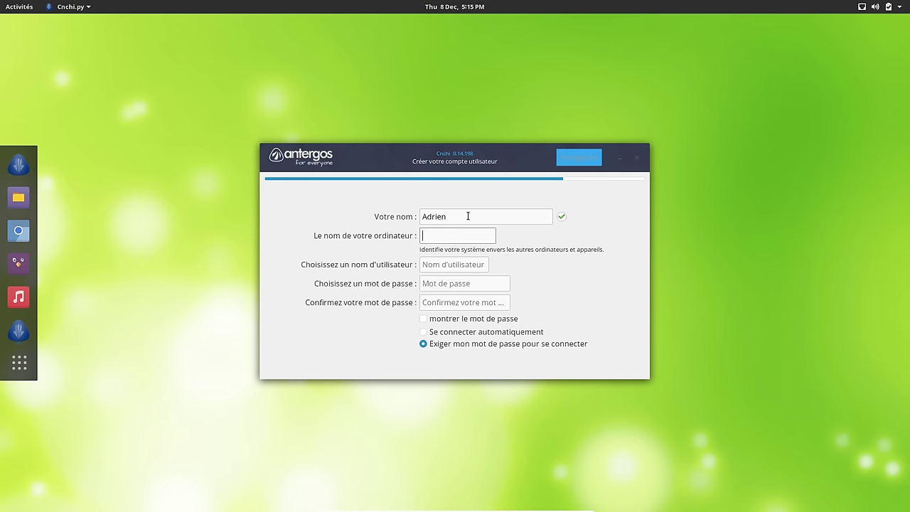
text(antergos)
Enter a username and type the account password twice
click(467, 269)
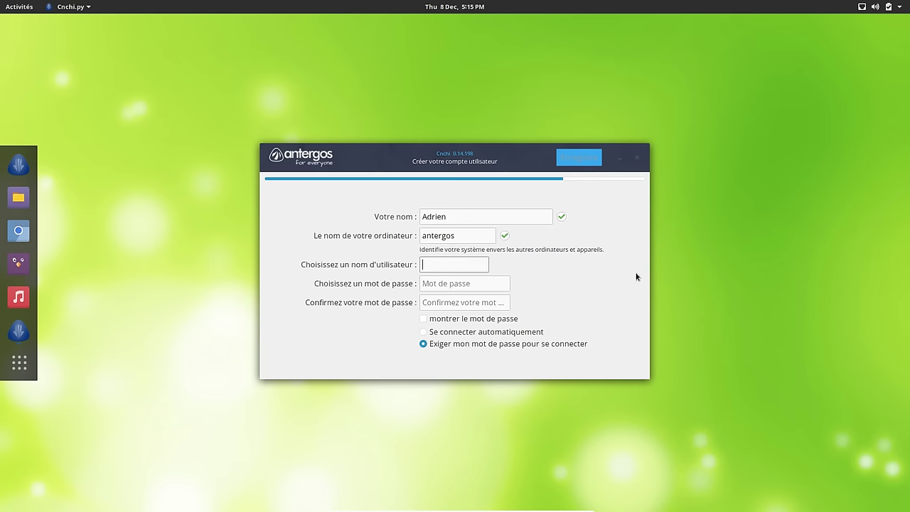
text(adrien)
key(Tab)
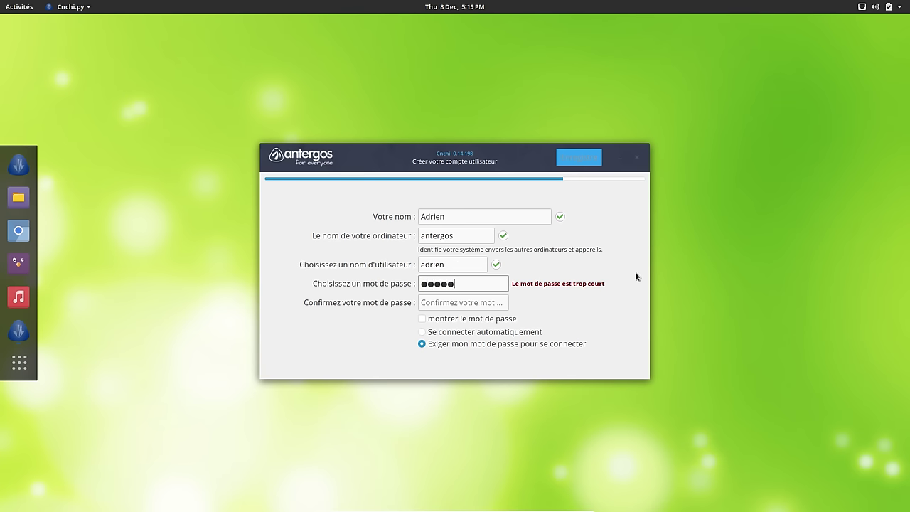
key(Tab)
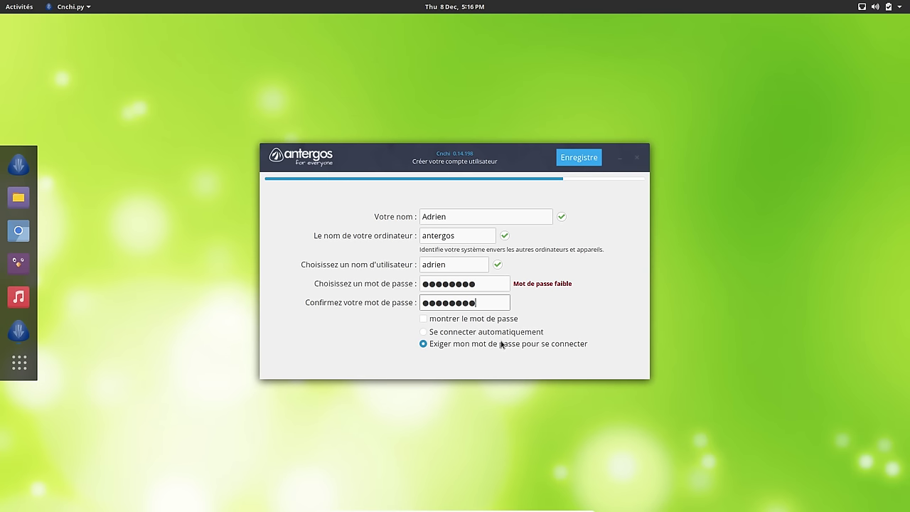
Save the account details with Enregistrer to launch the Antergos installation
click(584, 159)
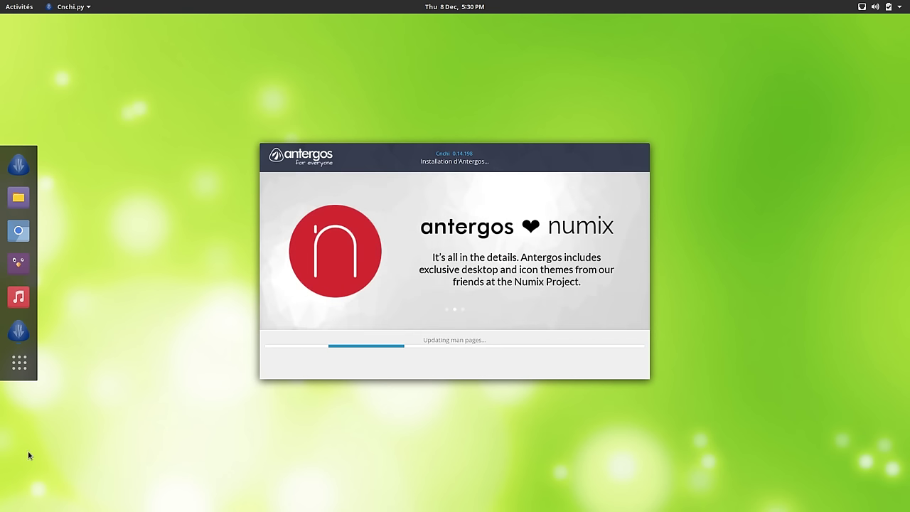
Launch Terminal by searching 'term' and move the installer window aside
click(17, 377)
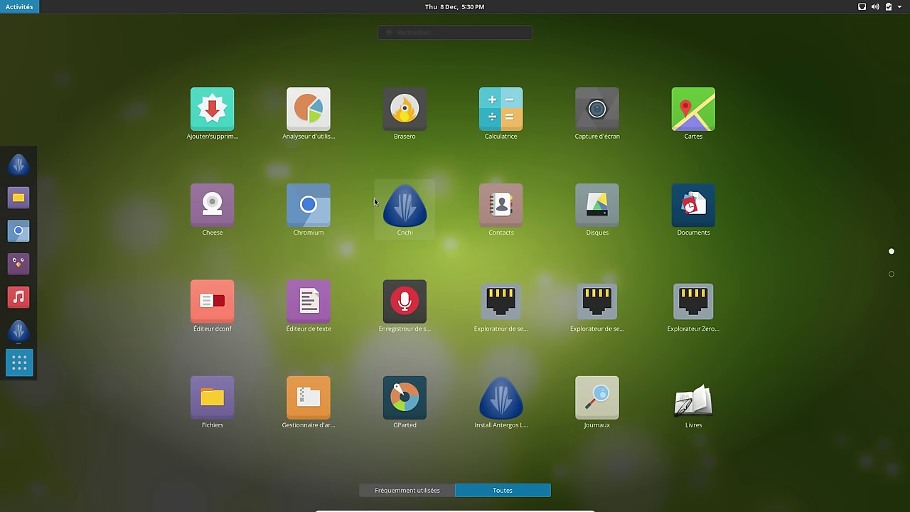
text(term)
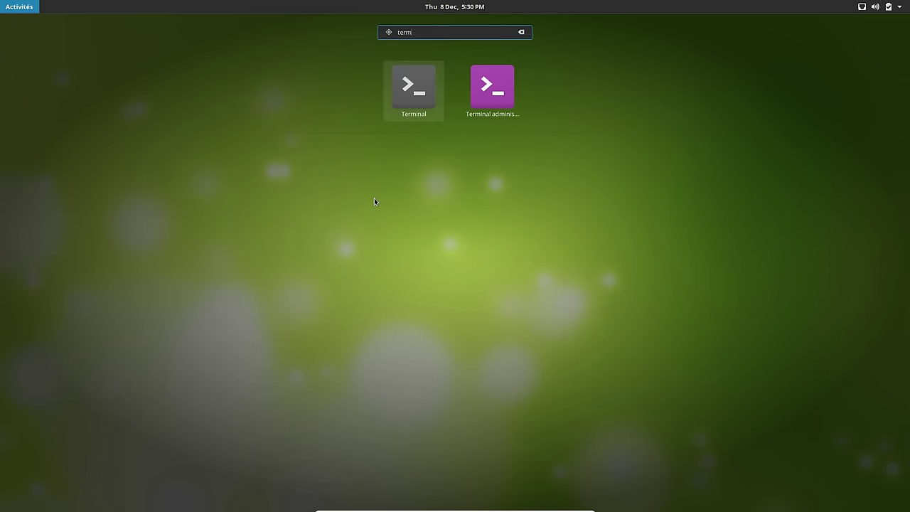
key(Return)
drag(500, 153, 666, 141)
Run 'sudo killall mandb', close Terminal, and agree to restart in the completion dialog
click(211, 142)
text(sudo )
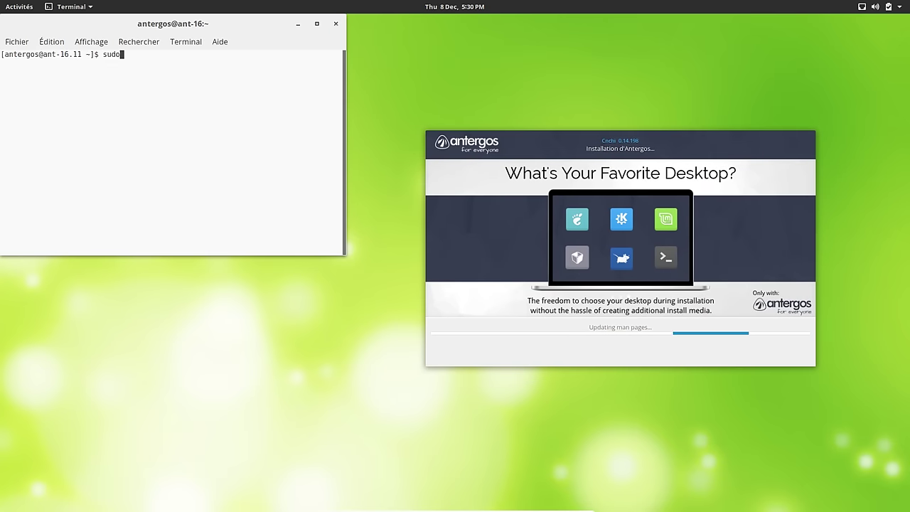
text(killall )
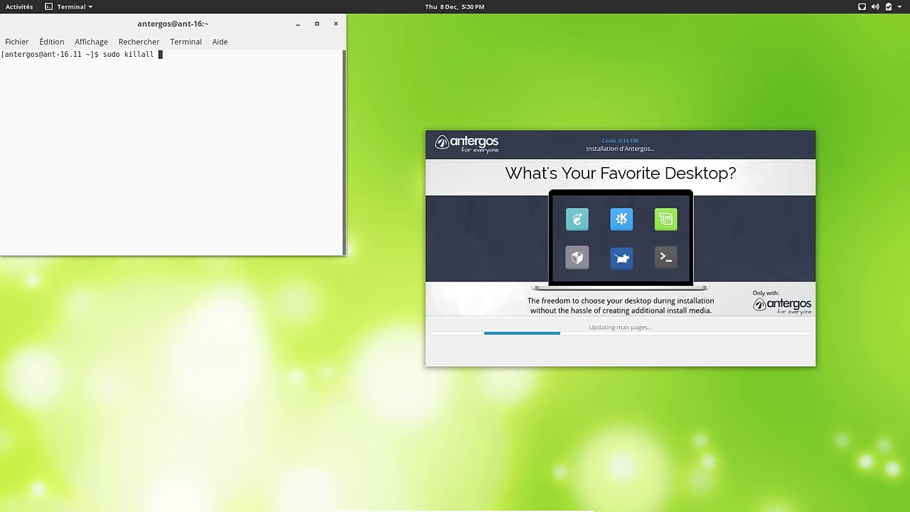
text(mandb)
key(Return)
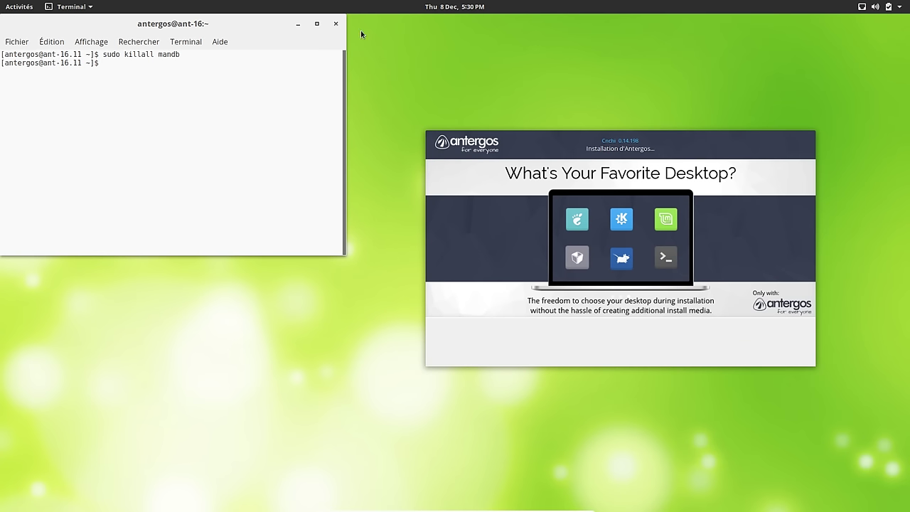
click(336, 24)
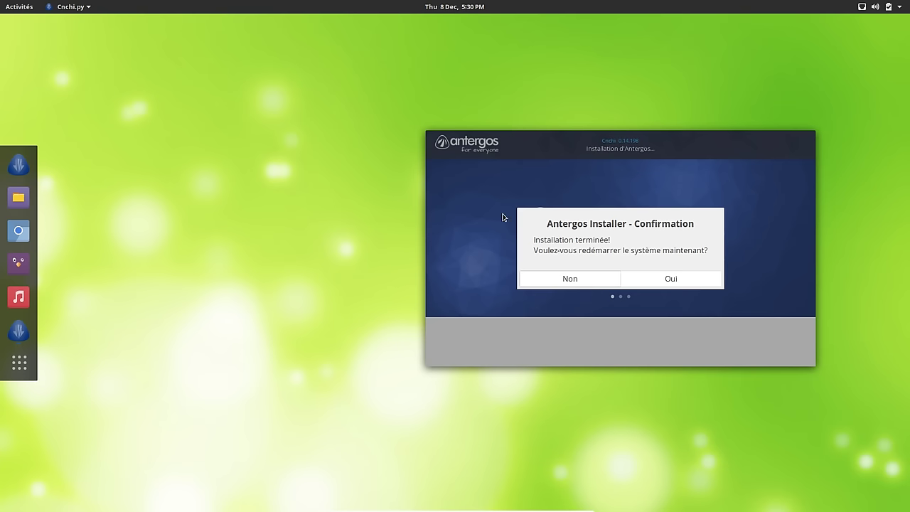
click(686, 280)
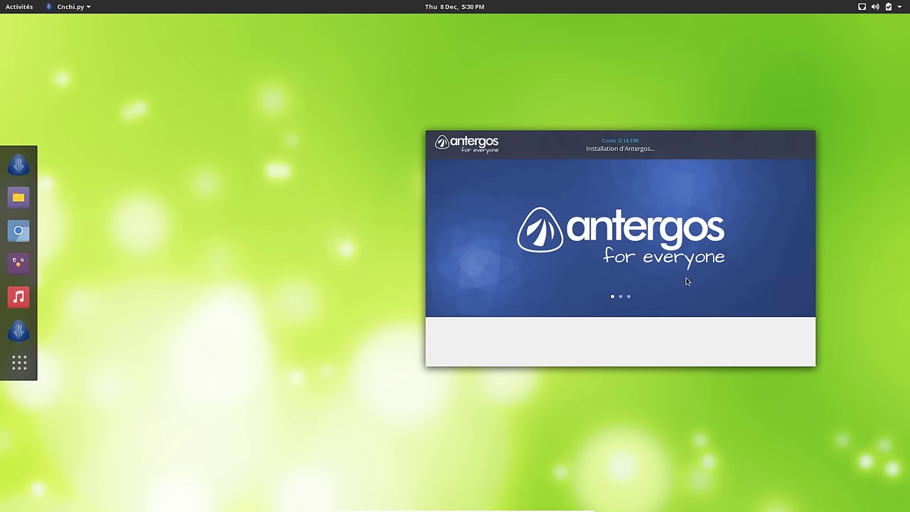
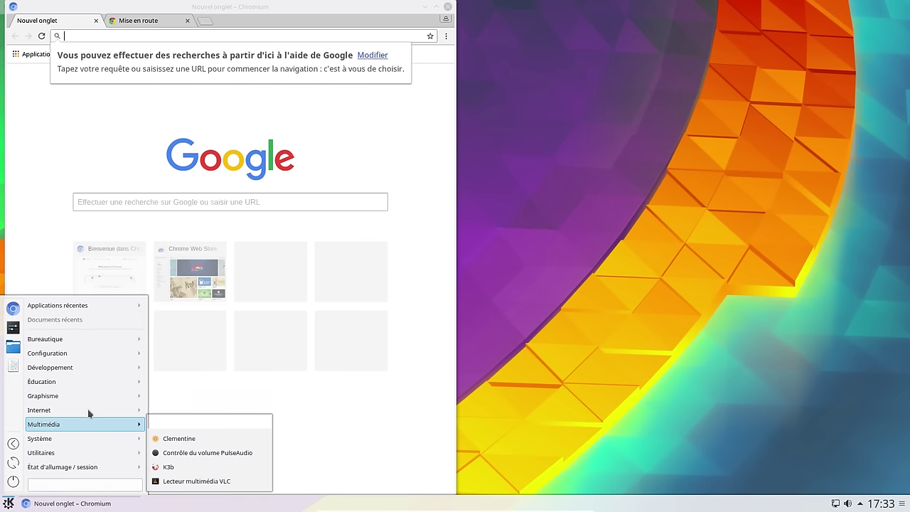
Launch Transmission, dismiss its startup notice and start a local session
mouse_move(92, 411)
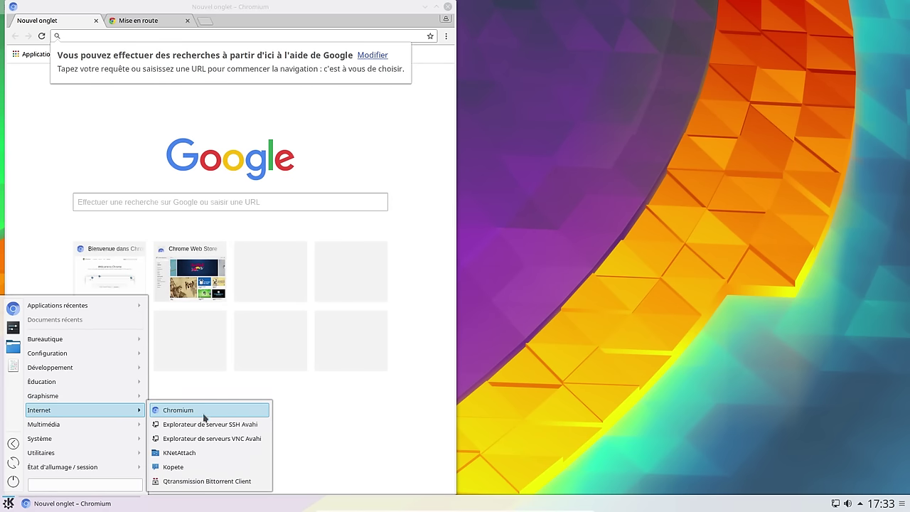
click(185, 485)
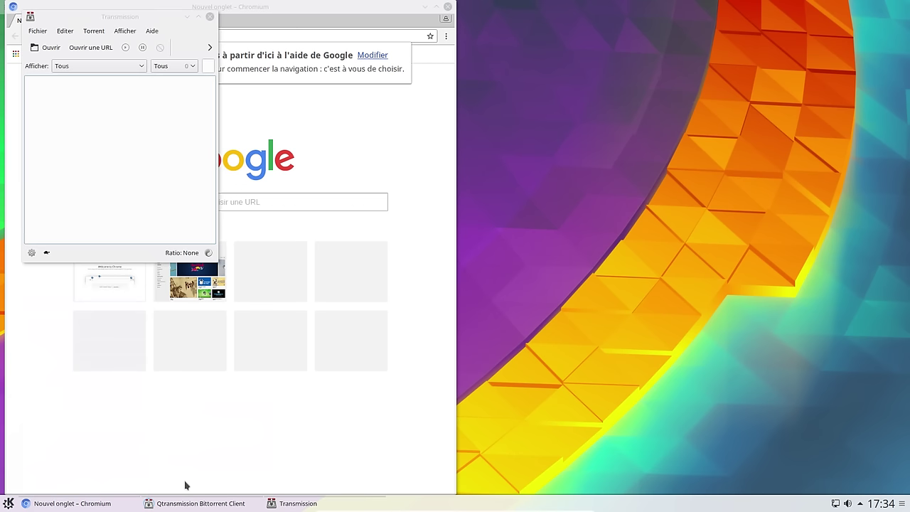
click(162, 150)
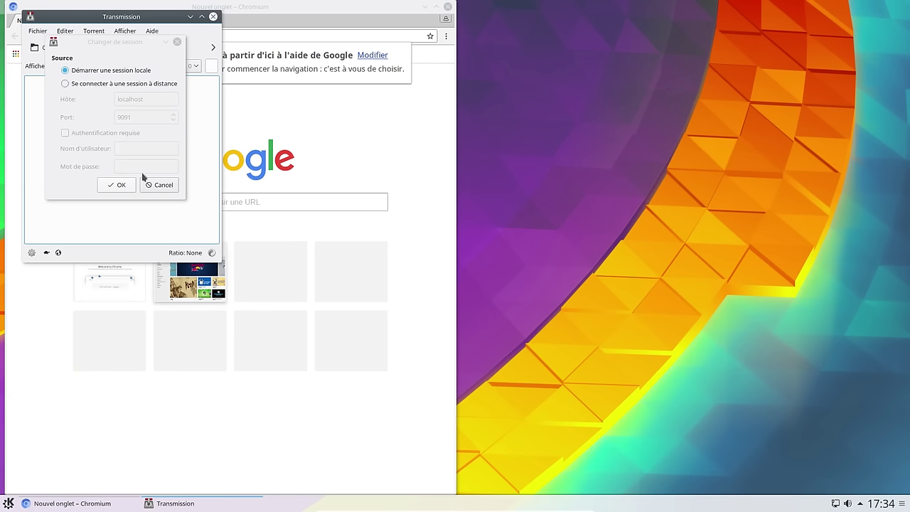
click(121, 185)
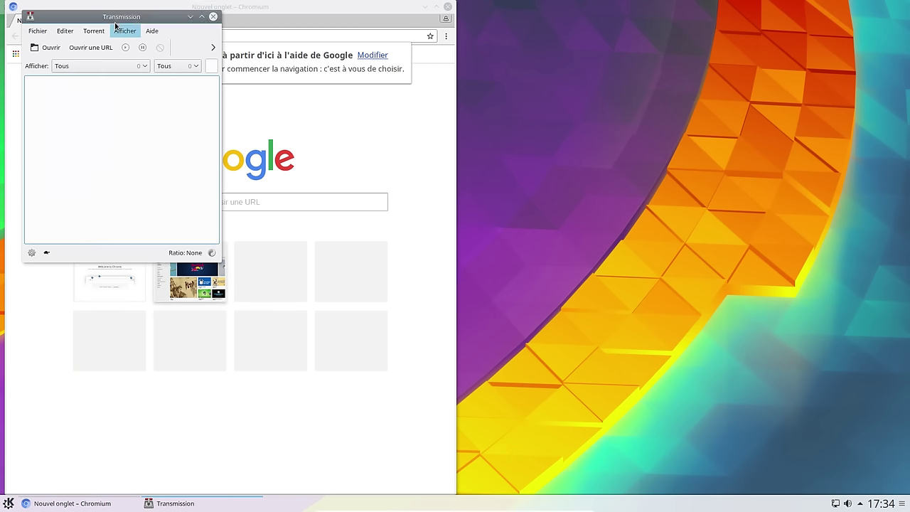
drag(122, 16, 607, 63)
Check in Transmission's About dialog that it is version 2.92, then quit it
click(638, 76)
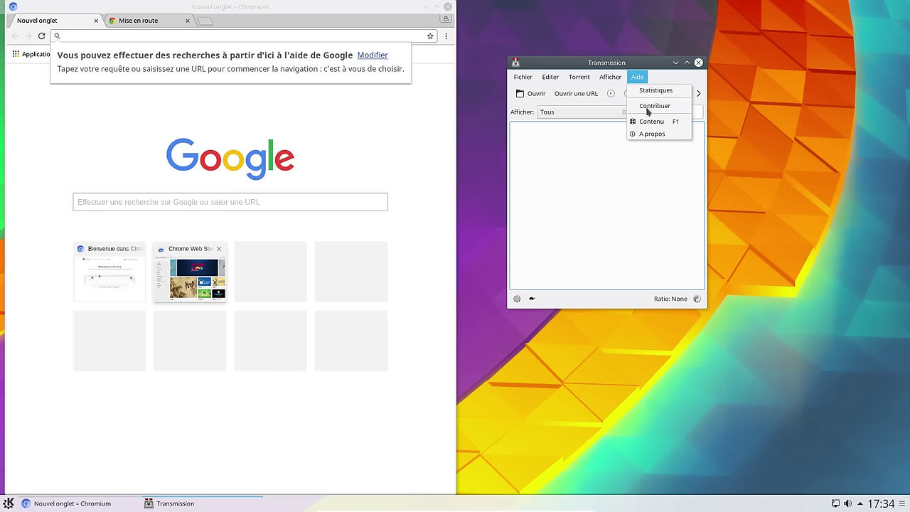
click(650, 134)
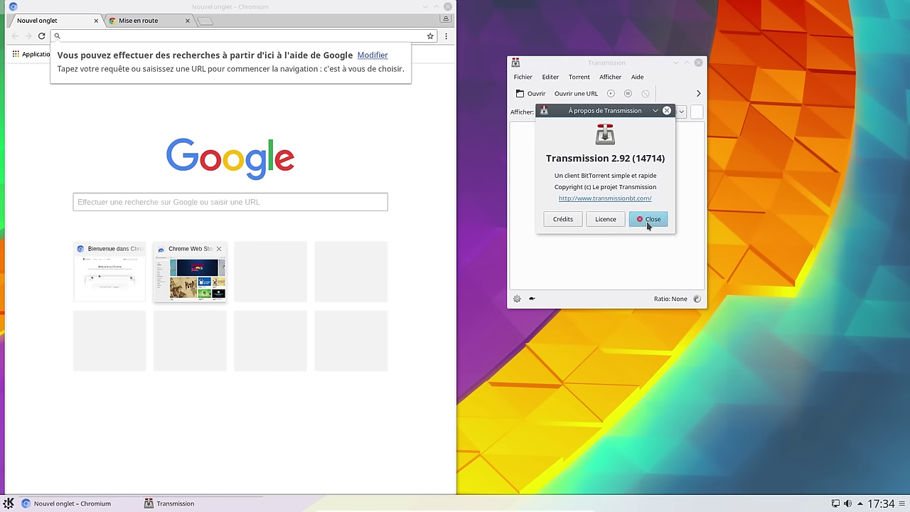
click(650, 220)
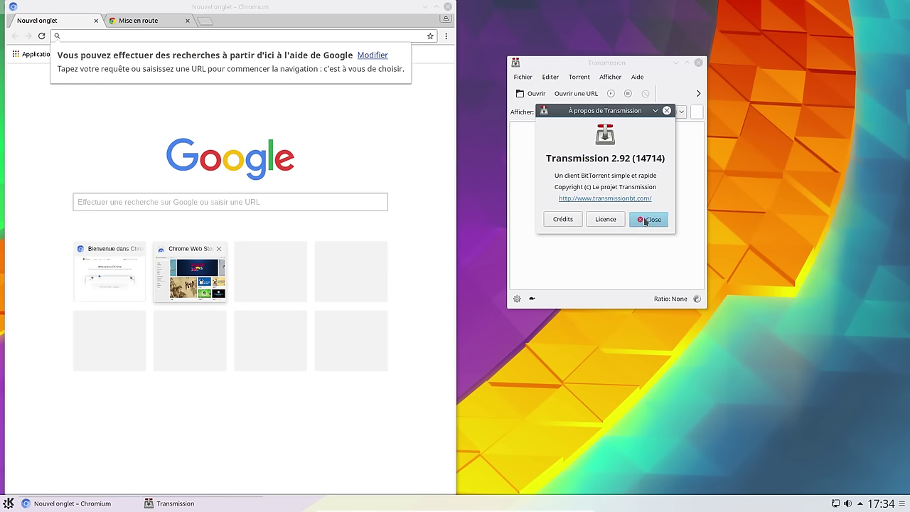
click(524, 77)
click(534, 157)
Show Chromium's About page (55.0.2883.75) and create a blowfish KDE wallet with a confirmed password
click(445, 35)
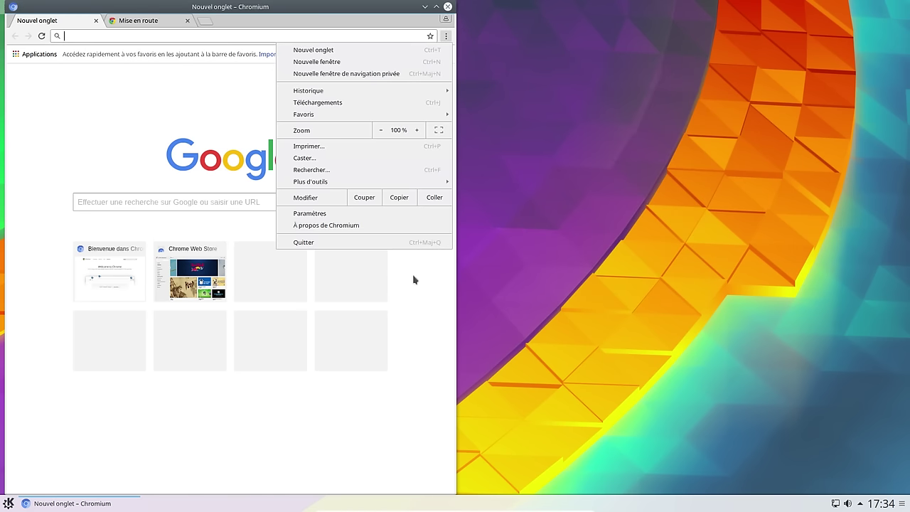
click(391, 225)
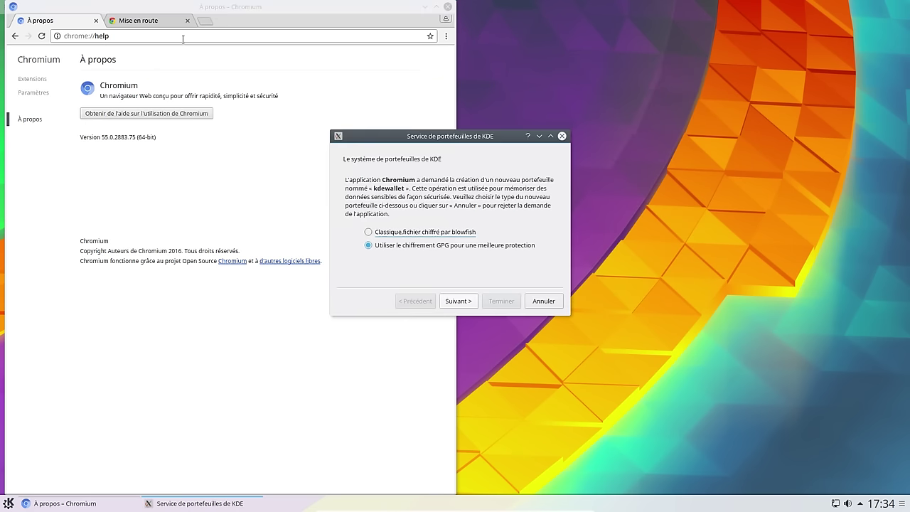
click(429, 238)
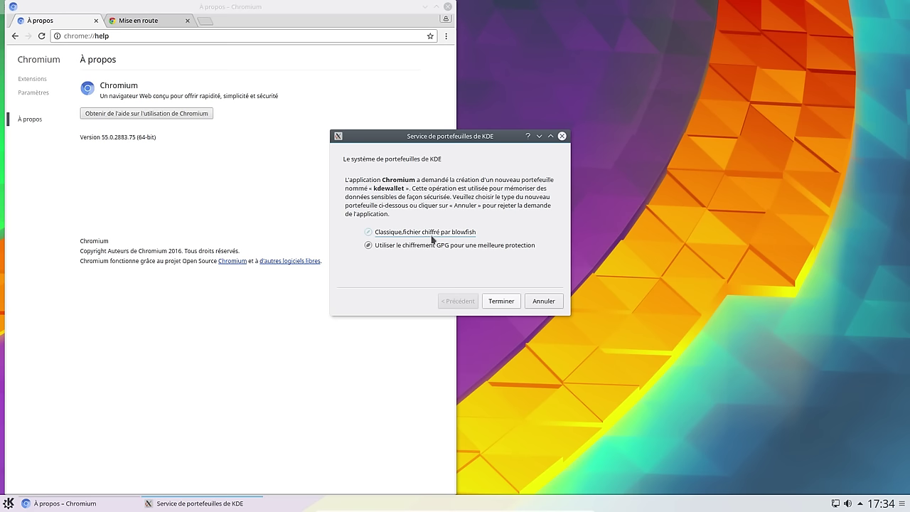
click(501, 301)
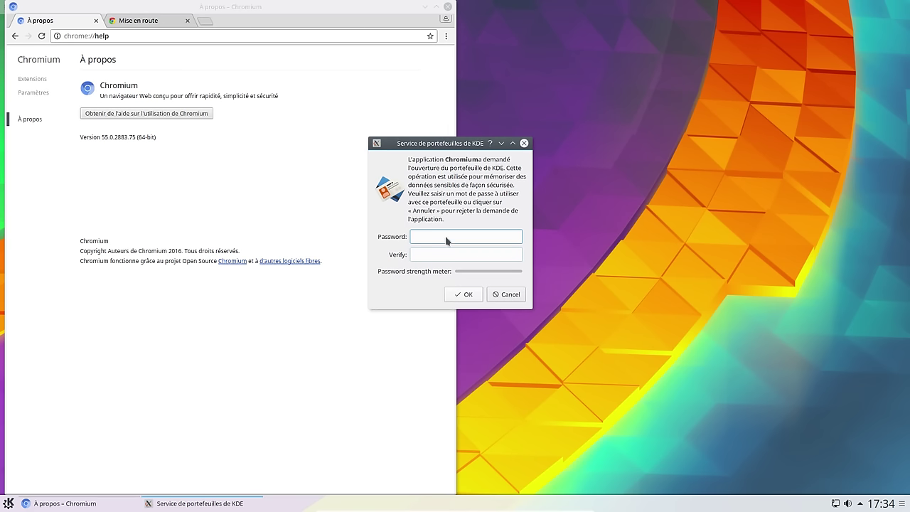
text(********)
key(Tab)
text(******)
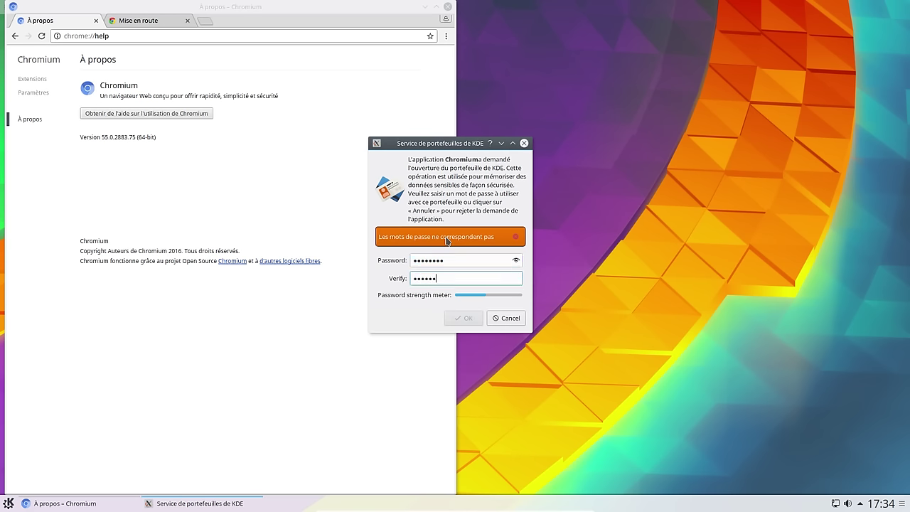
text(**)
key(Return)
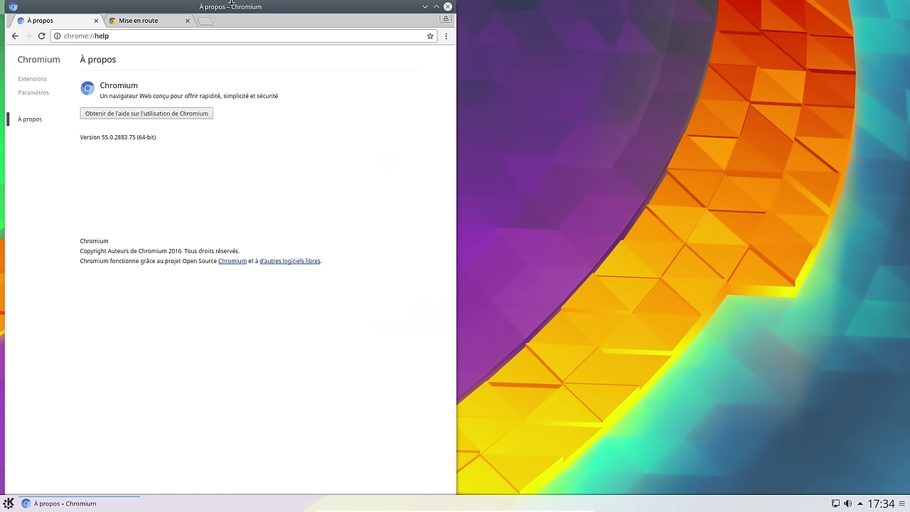
Search the web for 'ublock origin' from Chromium's address bar
drag(228, 13, 358, 32)
click(275, 49)
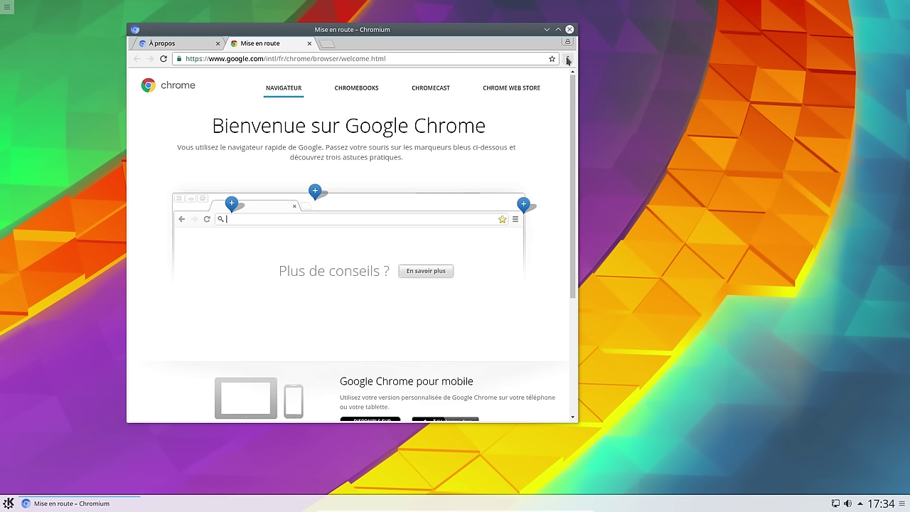
click(568, 58)
click(294, 59)
click(294, 58)
text(ubl)
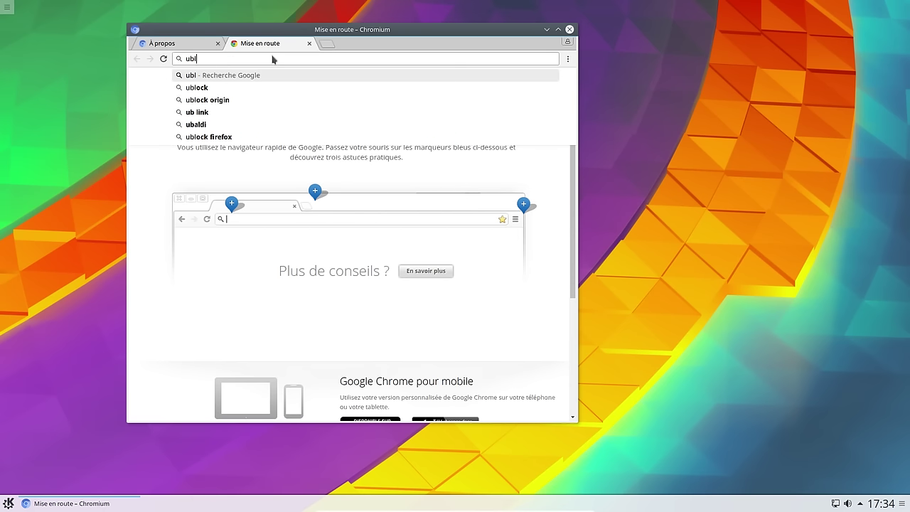
text(ock origin)
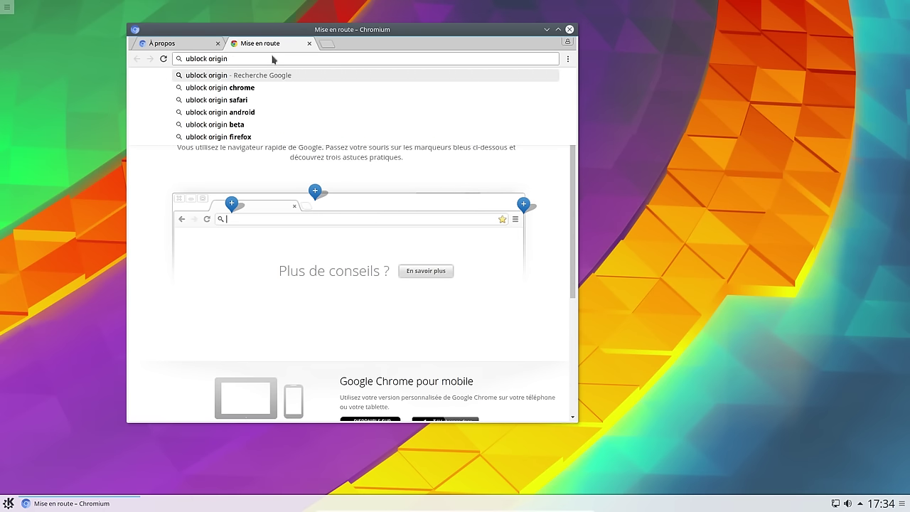
key(Return)
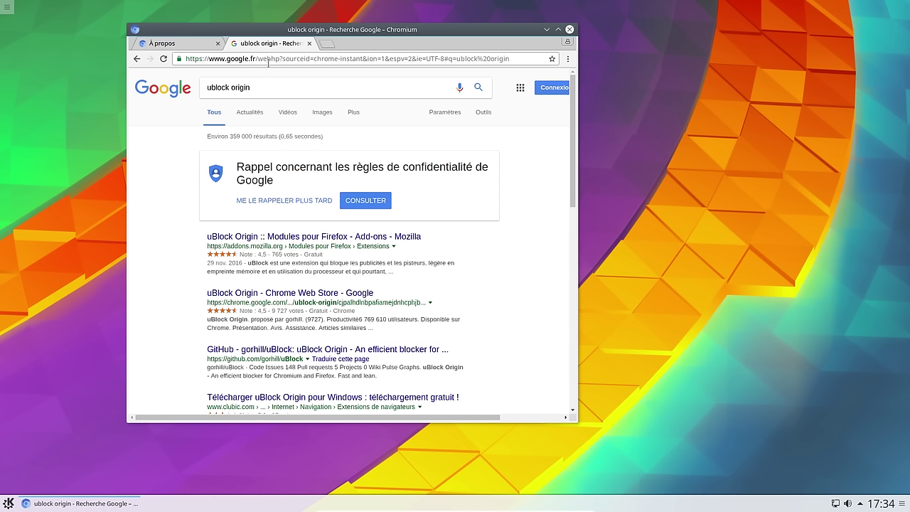
Add the uBlock Origin extension to Chromium from its Chrome Web Store listing
click(299, 236)
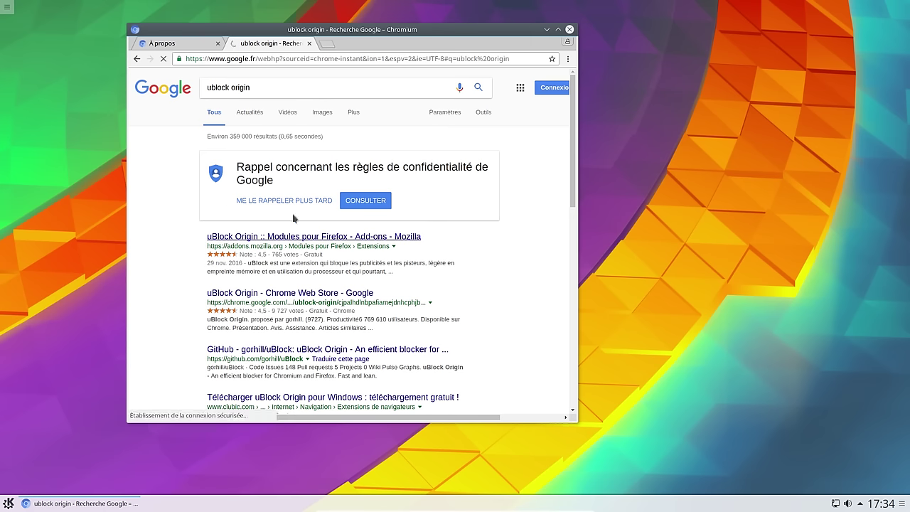
click(137, 59)
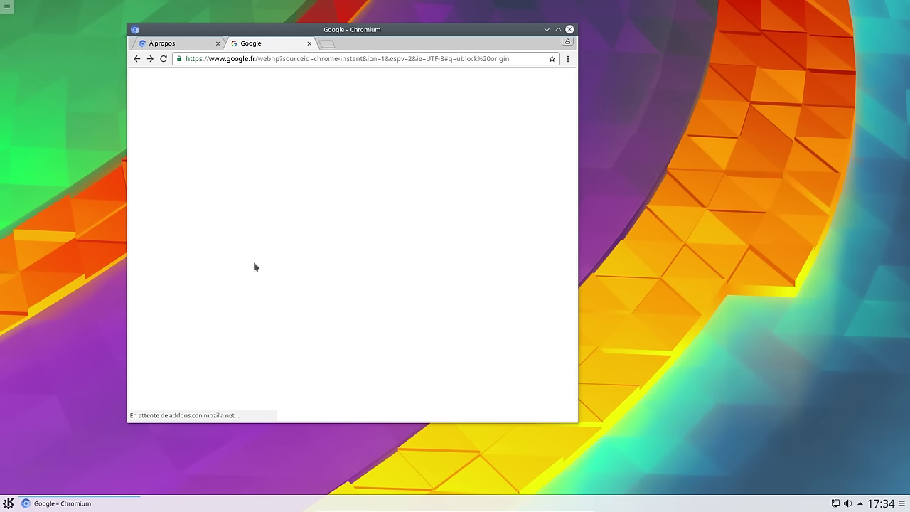
click(239, 293)
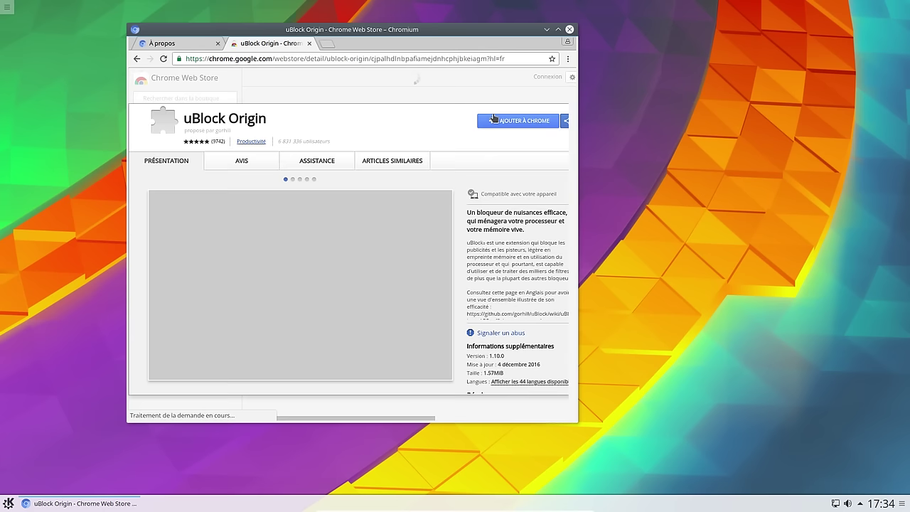
click(493, 118)
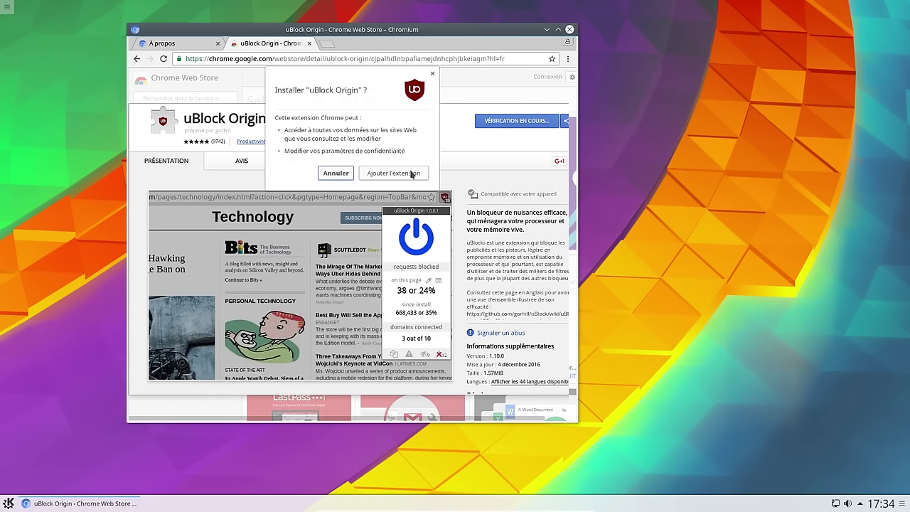
click(411, 174)
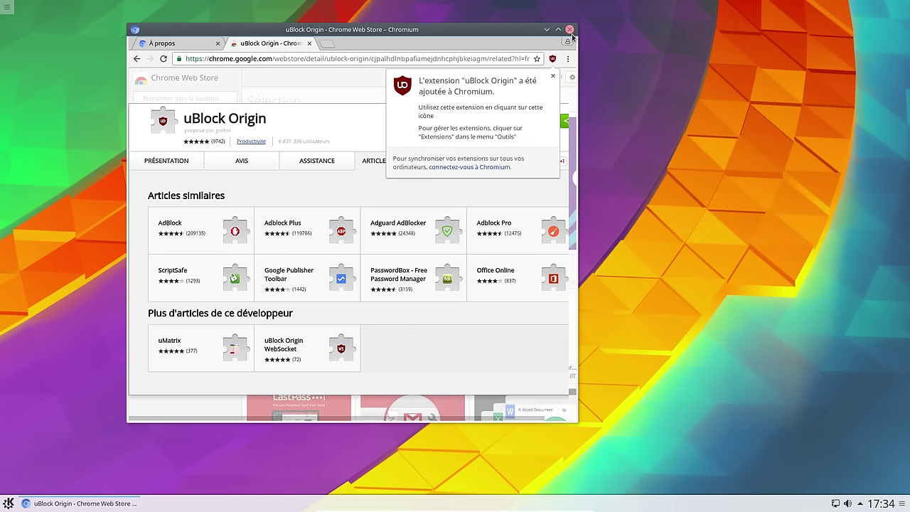
Check the uBlock Origin panel, then close Chromium
click(552, 58)
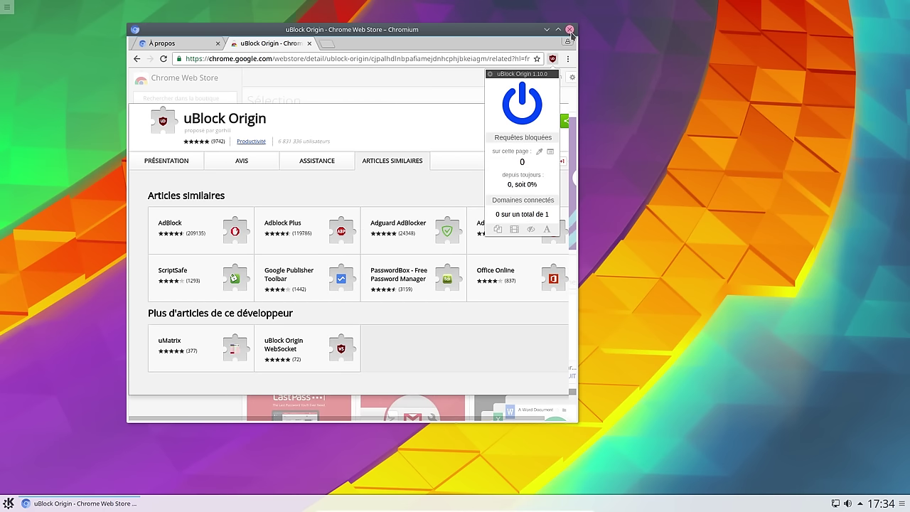
click(569, 30)
click(9, 503)
Launch Clementine and VLC media player, dismissing VLC's privacy notice
mouse_move(54, 400)
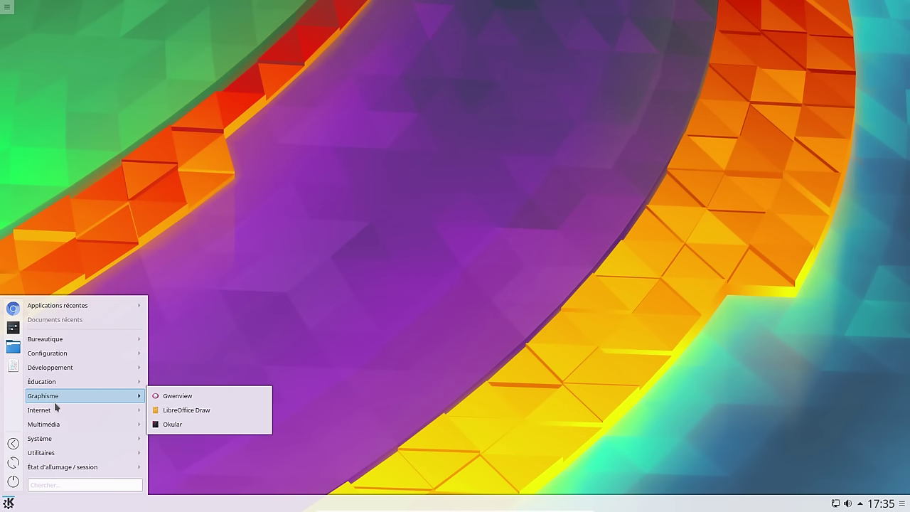
mouse_move(72, 424)
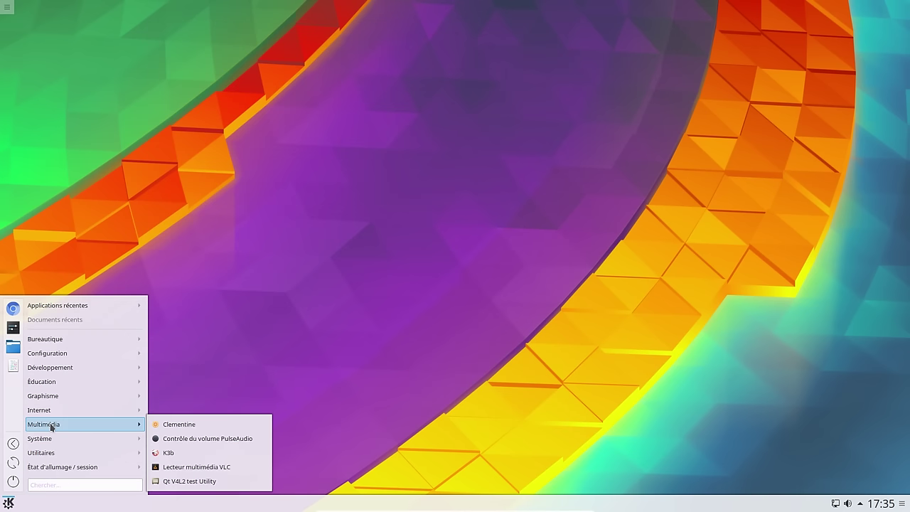
click(209, 421)
click(8, 502)
mouse_move(71, 424)
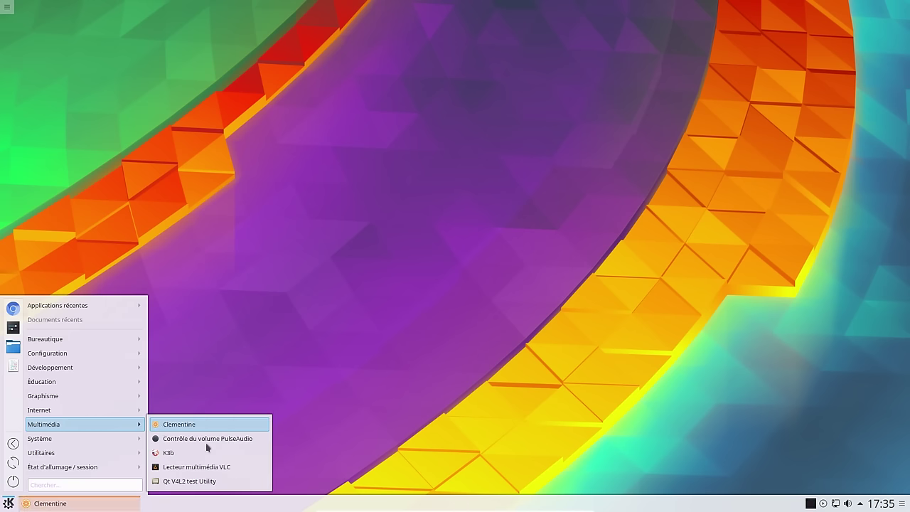
click(199, 466)
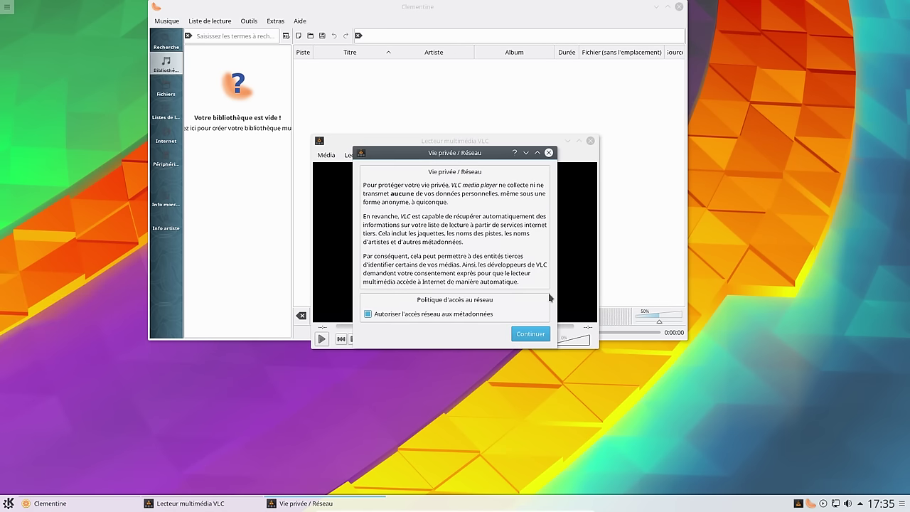
click(530, 334)
View VLC's About info, close VLC, then show Clementine's About Qt dialog (Qt 4.8.7)
click(519, 155)
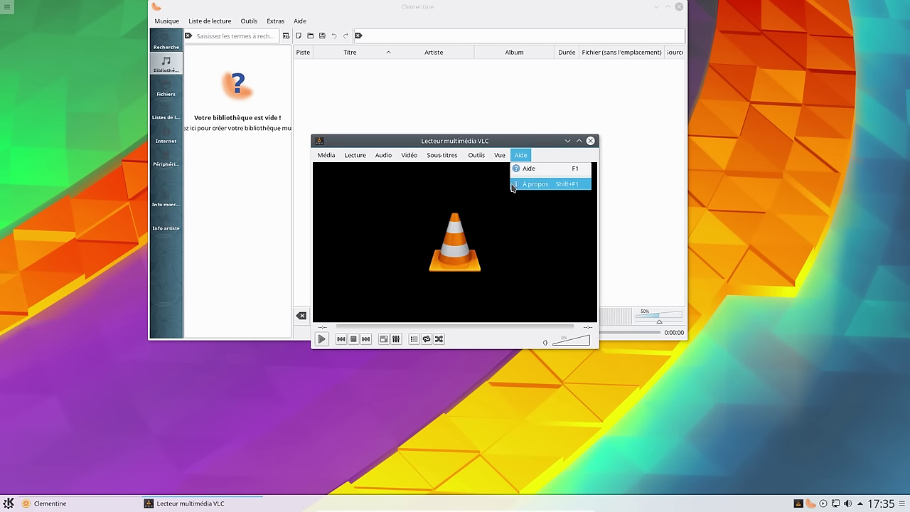
click(533, 184)
click(624, 152)
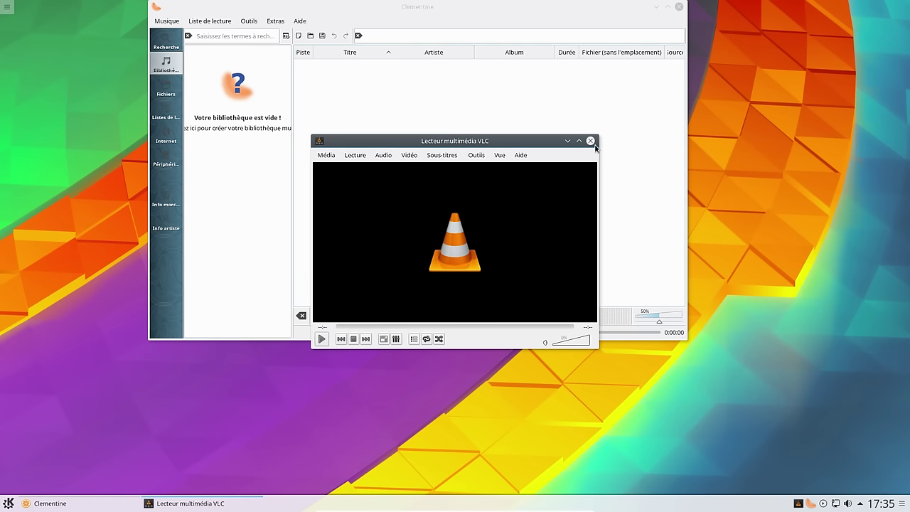
click(591, 141)
click(275, 21)
click(313, 46)
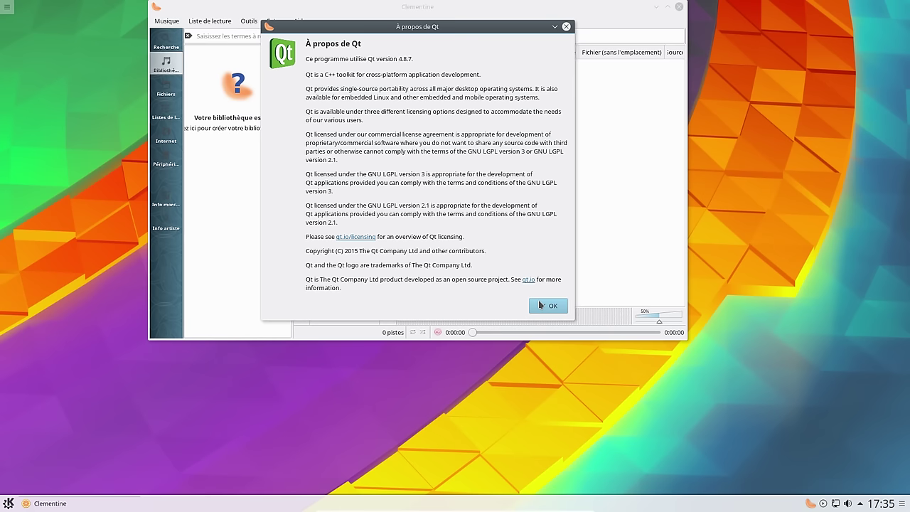
Dismiss the Qt dialog and review Clementine's About details showing version 1.3.1
click(542, 306)
click(300, 21)
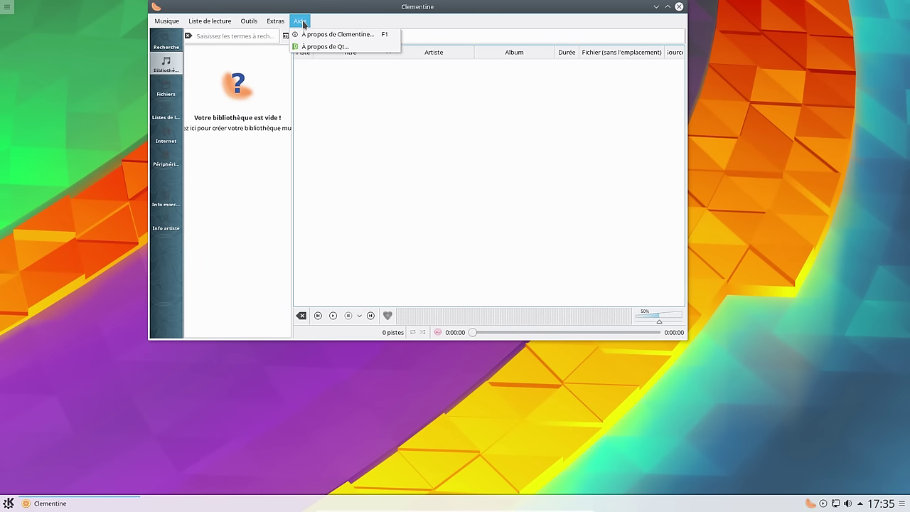
click(335, 37)
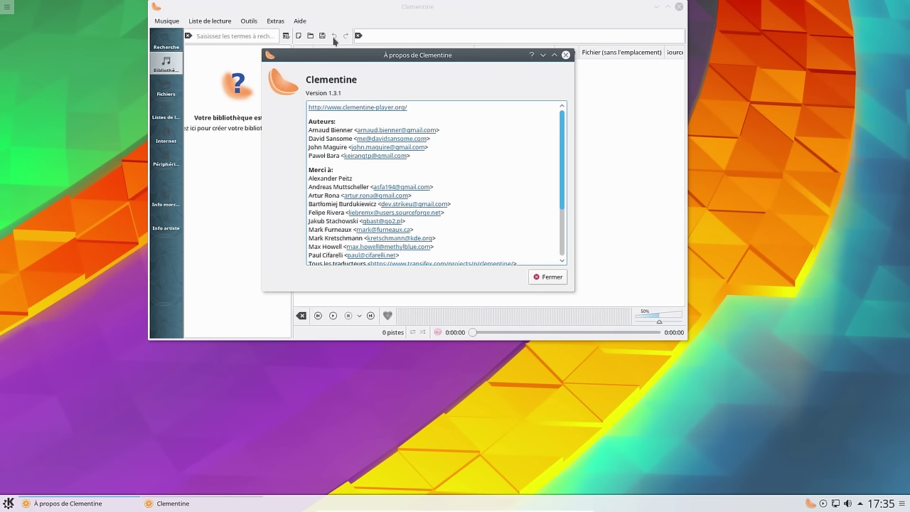
click(544, 277)
Open Clementine's Preferences on the Bibliothèque musicale page
click(275, 20)
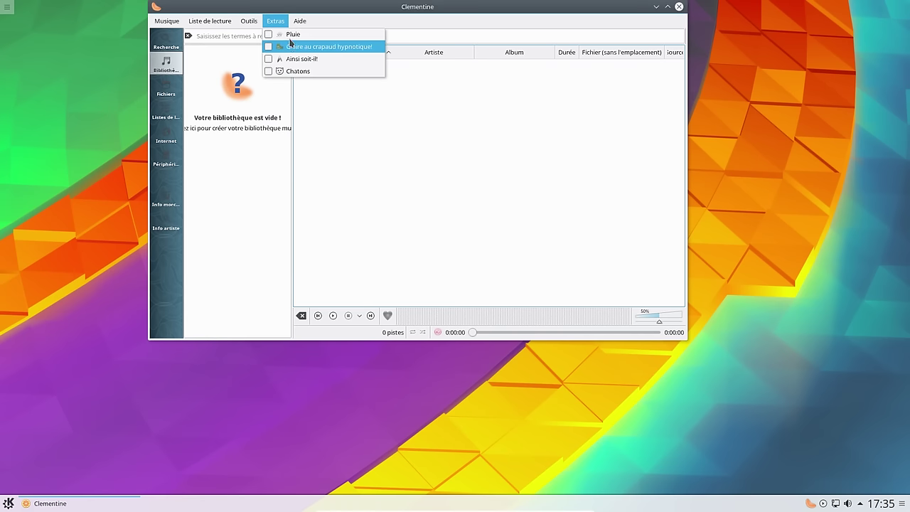
mouse_move(248, 22)
click(276, 137)
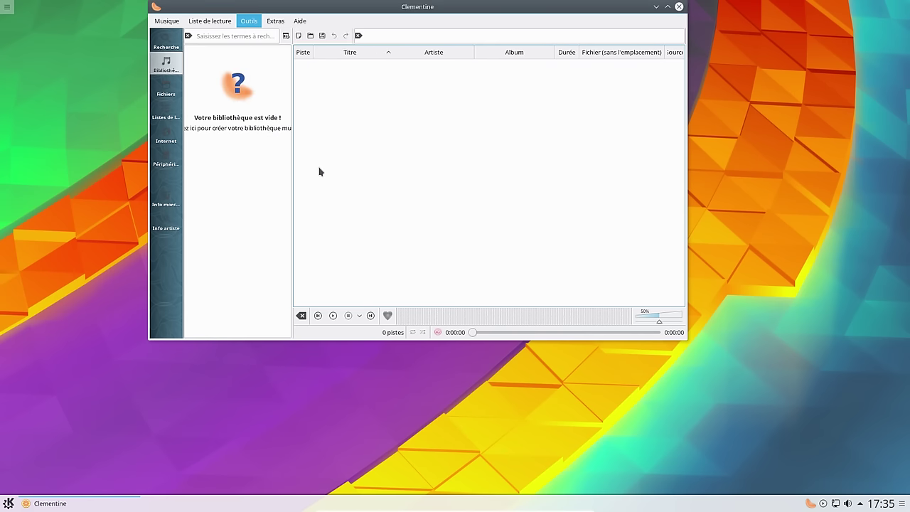
click(243, 86)
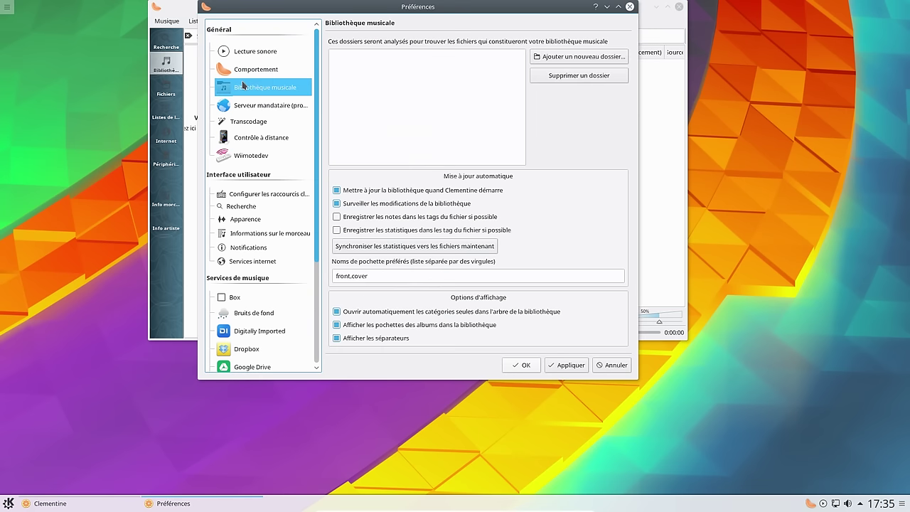
Add the home Music folder to Clementine's library folders and save the preferences
click(555, 61)
double_click(356, 152)
click(544, 269)
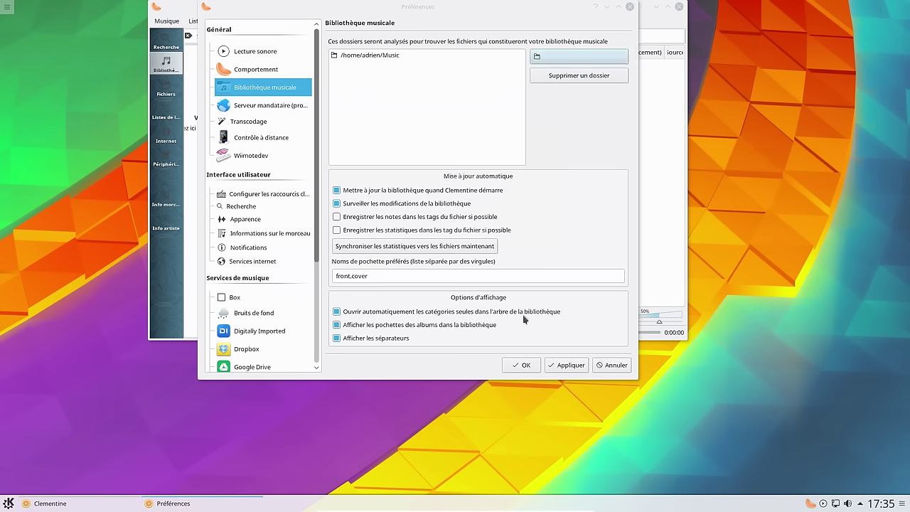
click(520, 365)
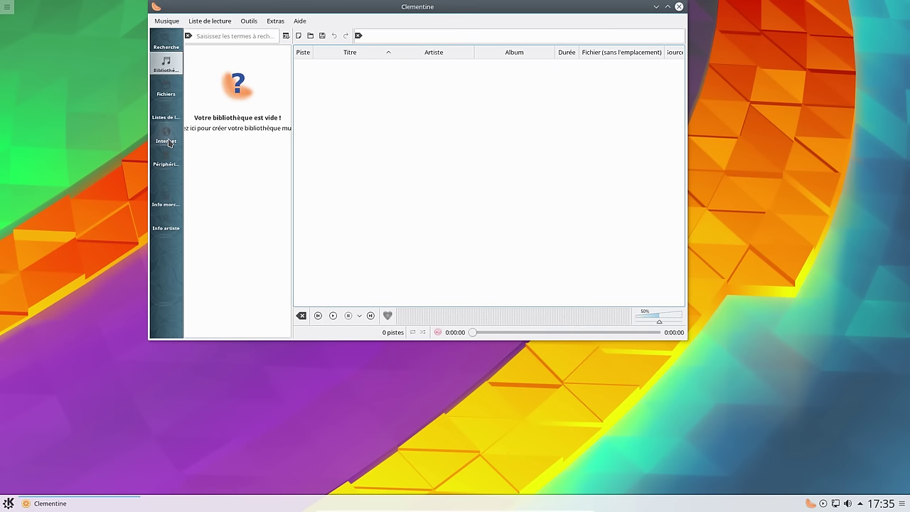
Browse Clementine's Internet services list and open the Dropbox settings without changing them
click(168, 142)
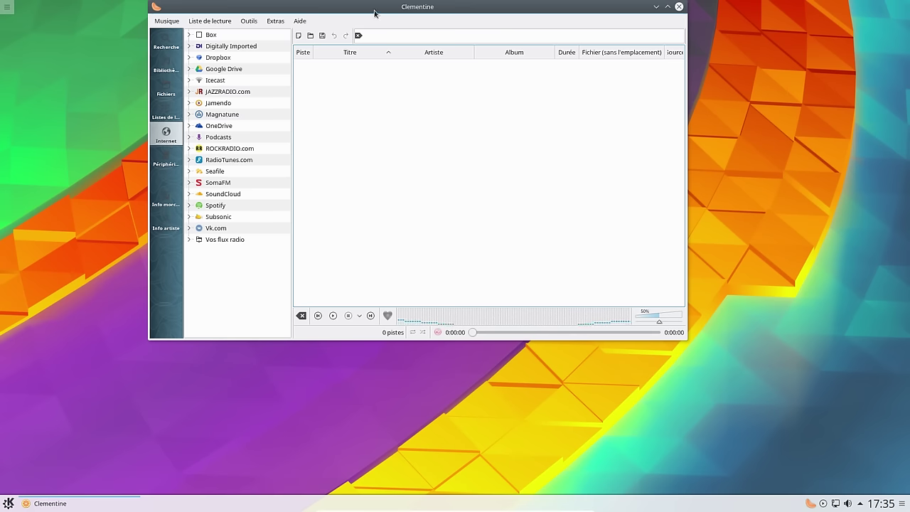
drag(374, 13, 333, 86)
drag(250, 148, 294, 147)
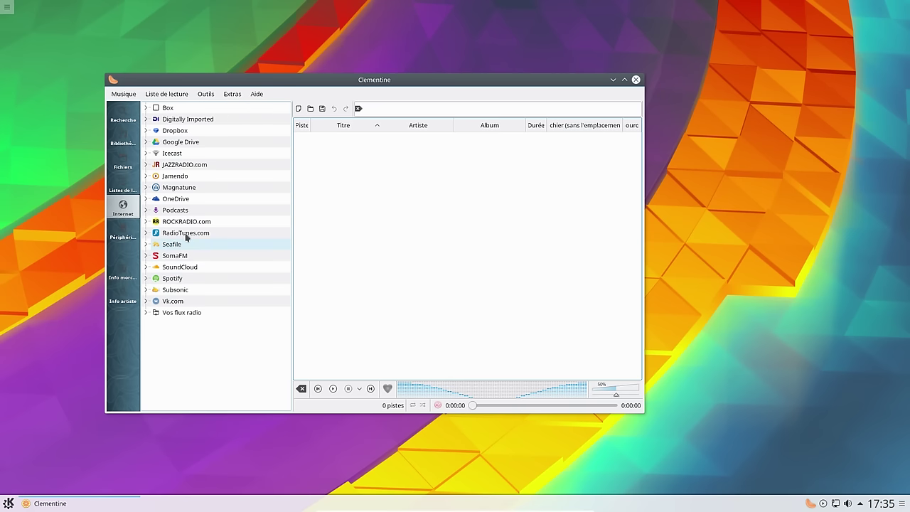
double_click(196, 131)
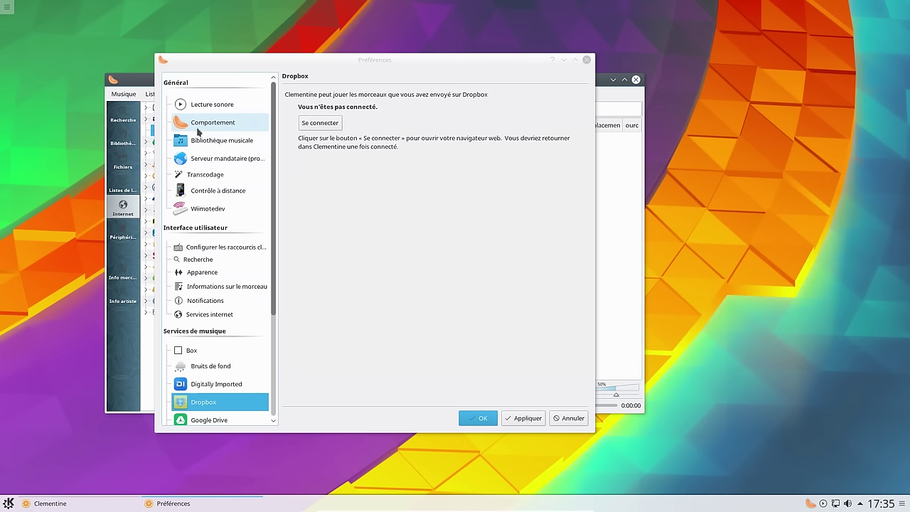
scroll(225, 333, down, 3)
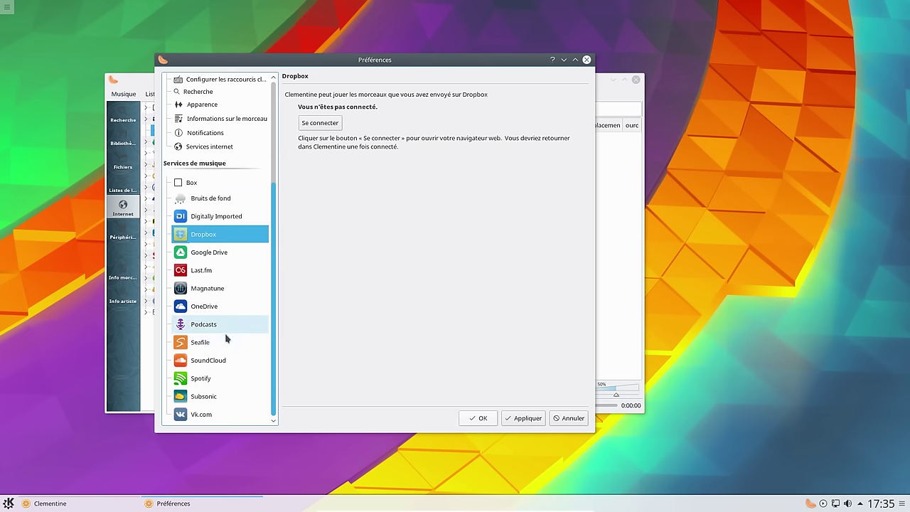
click(558, 420)
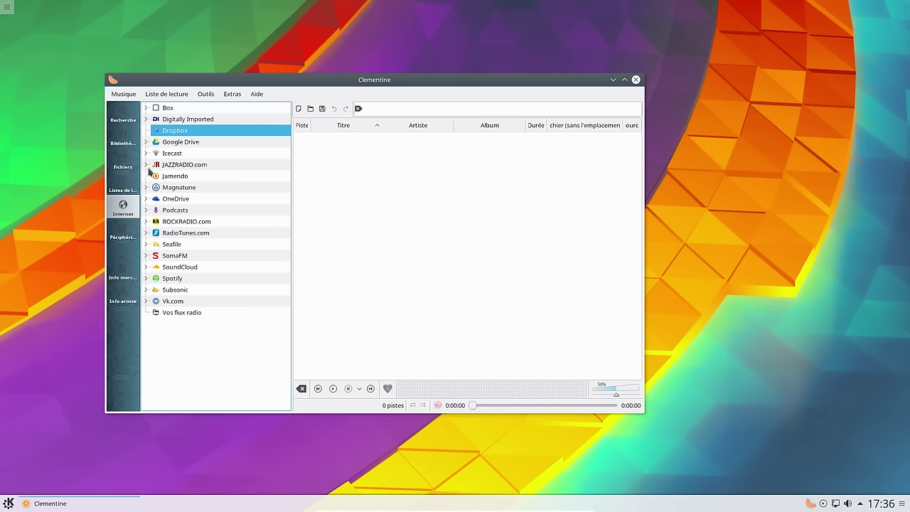
Load the Icecast radio catalogue, then quit Clementine
click(171, 153)
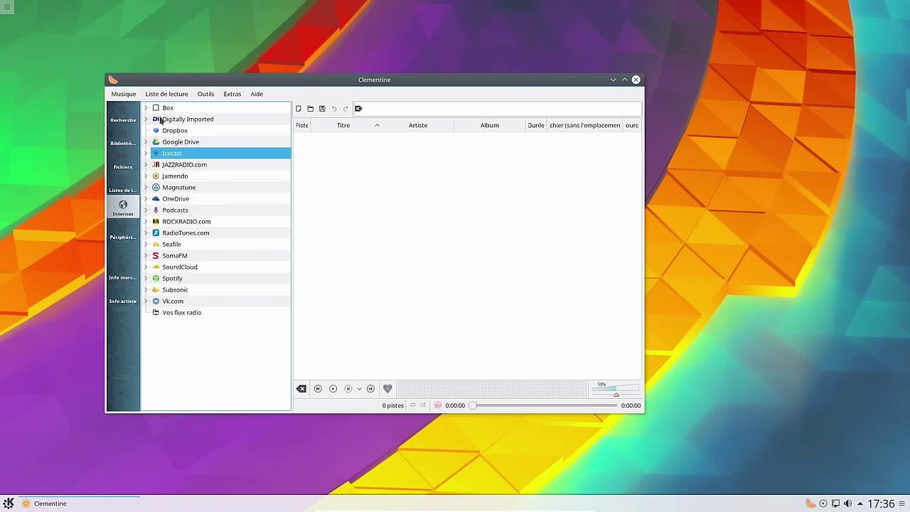
click(115, 93)
click(131, 229)
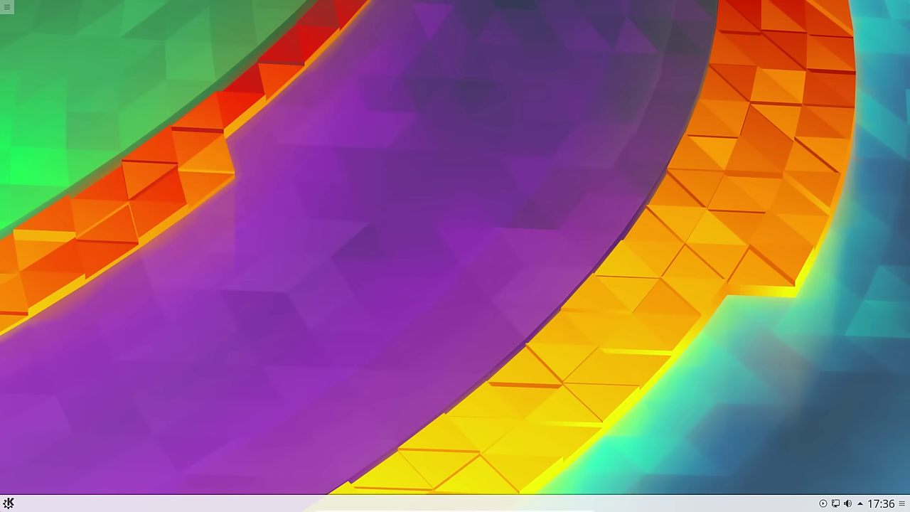
Launch the Pamac software updater from Système in the application launcher
click(9, 503)
mouse_move(111, 432)
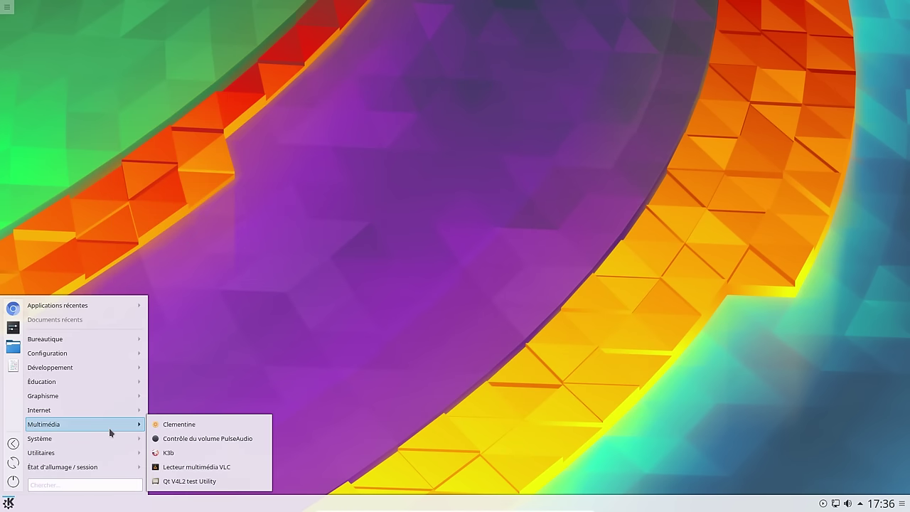
mouse_move(71, 436)
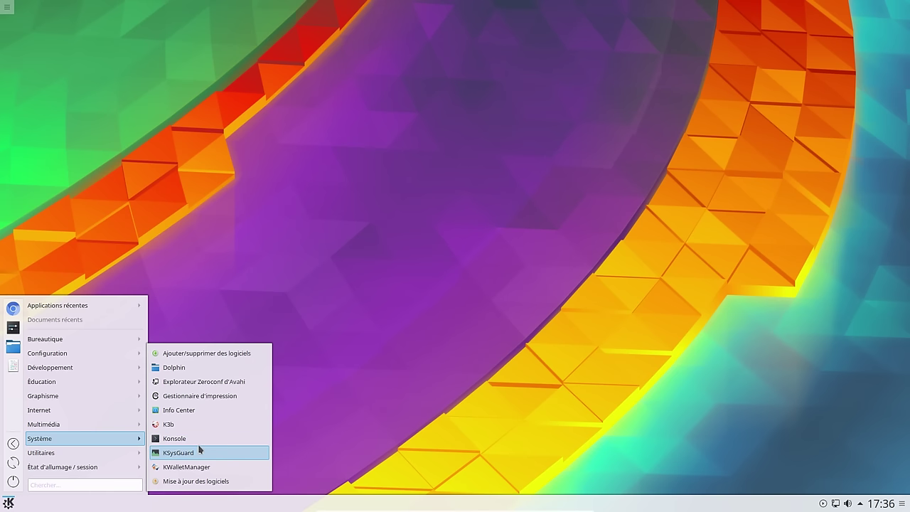
click(189, 481)
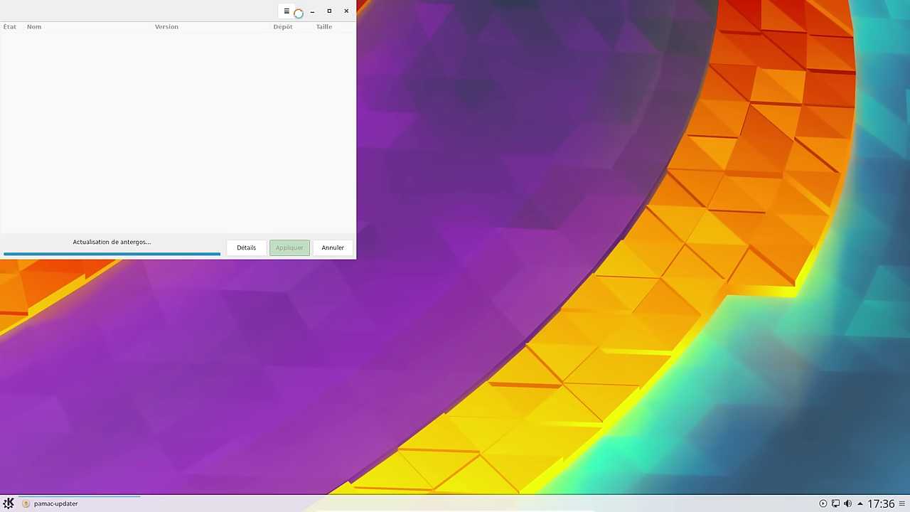
Confirm Pamac's version 4.1.6 in its About dialog, then close the updater
click(287, 10)
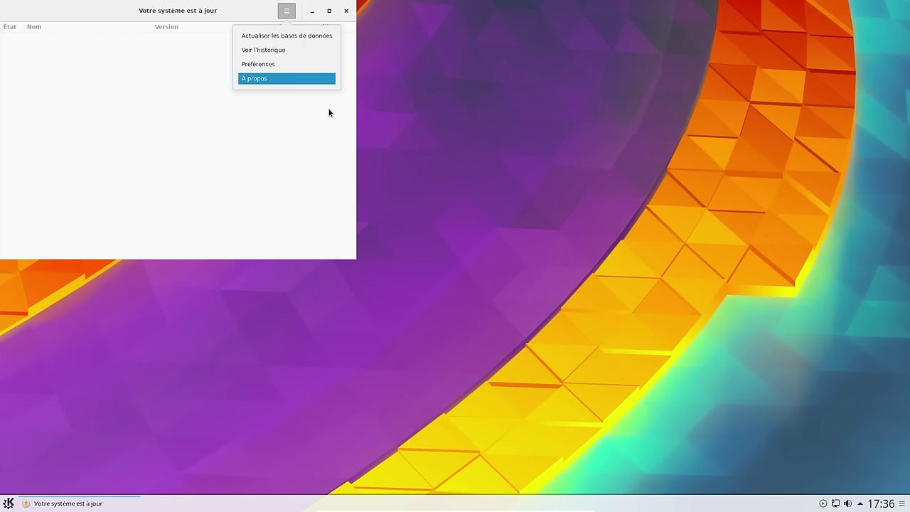
click(276, 80)
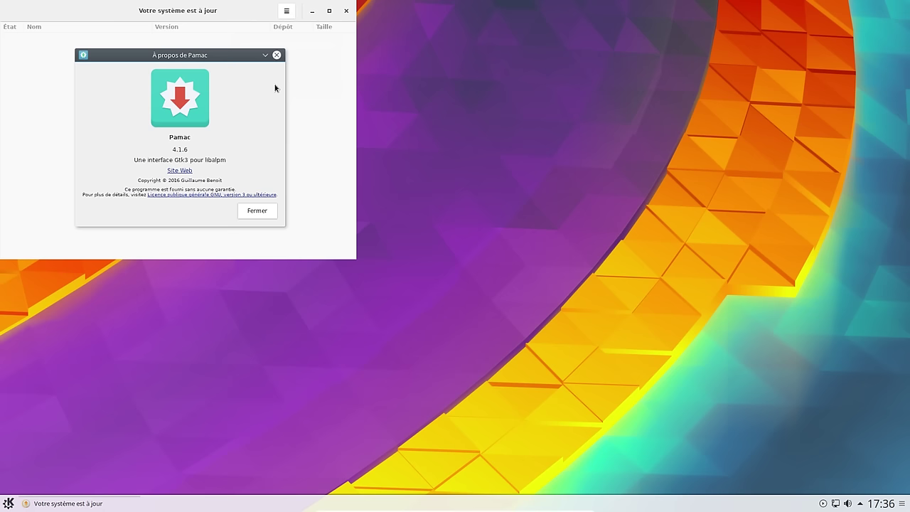
click(257, 211)
click(347, 11)
click(9, 503)
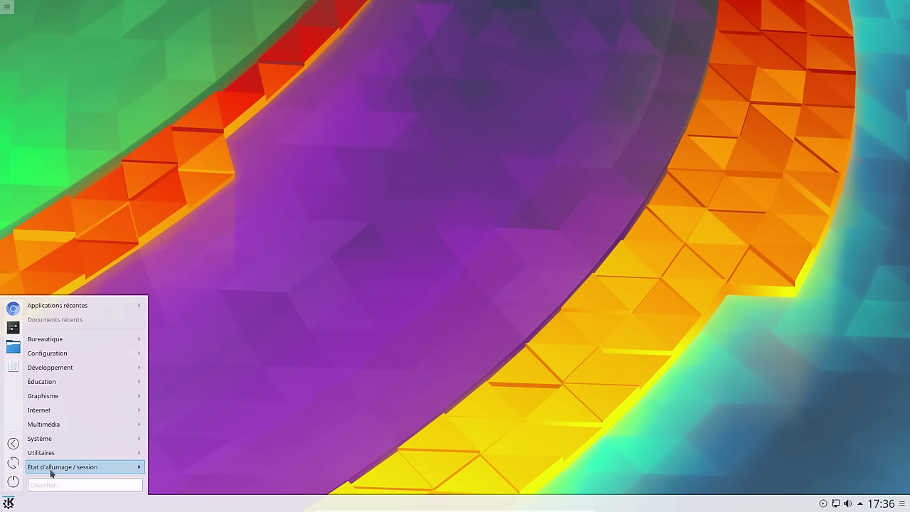
Launch Pamac's Add/Remove Software manager from the application launcher
mouse_move(140, 436)
click(200, 353)
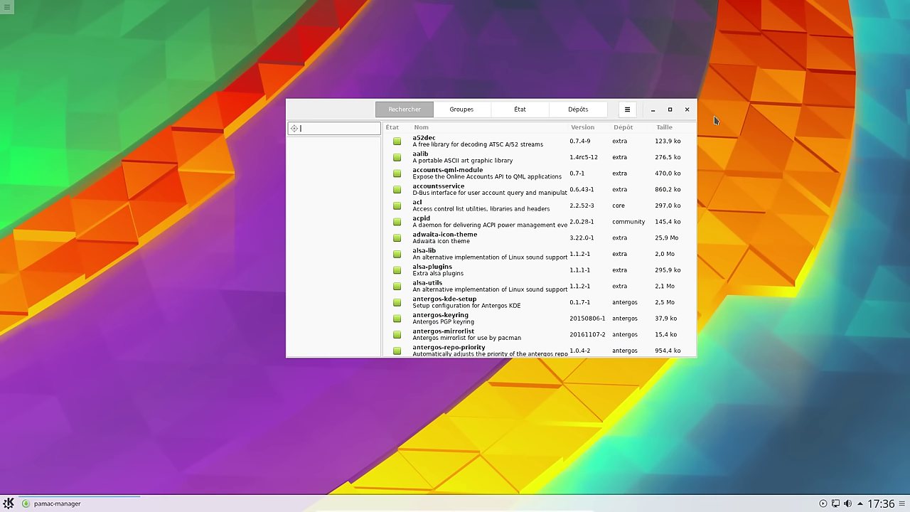
click(8, 504)
mouse_move(50, 454)
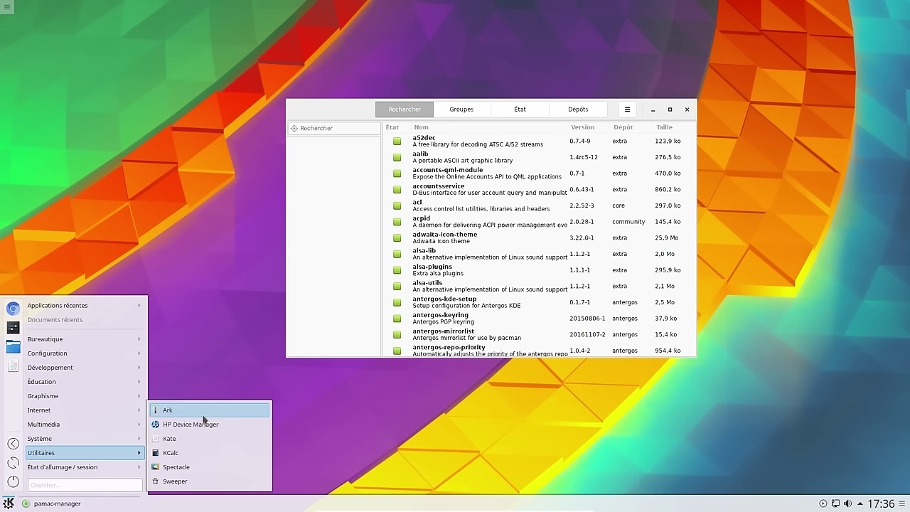
click(345, 129)
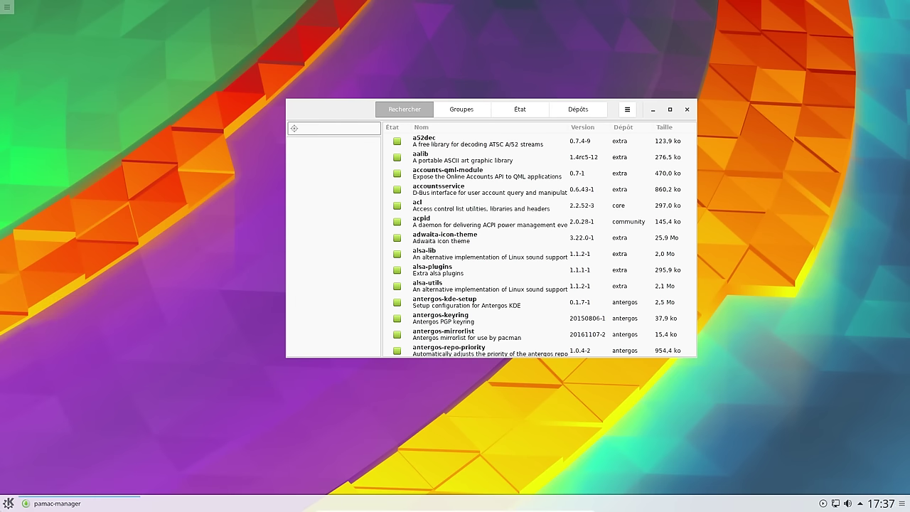
key(super)
mouse_move(70, 395)
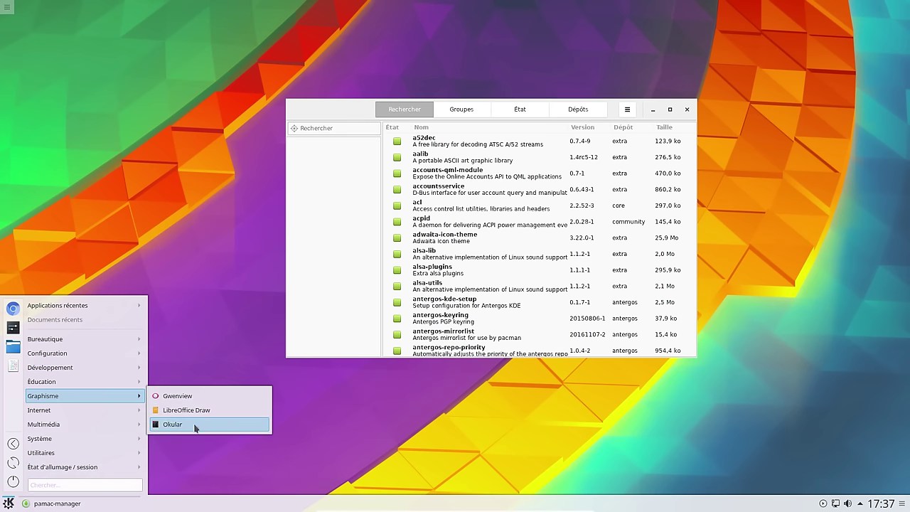
Search packages for gimp, then krita, and mark krita 3.0.1.1-2 for installation
click(323, 129)
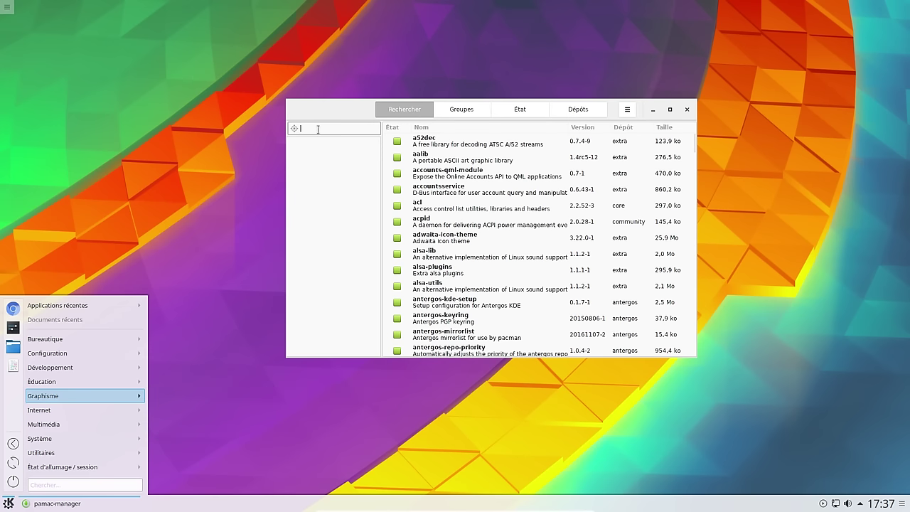
text(gimp)
key(Return)
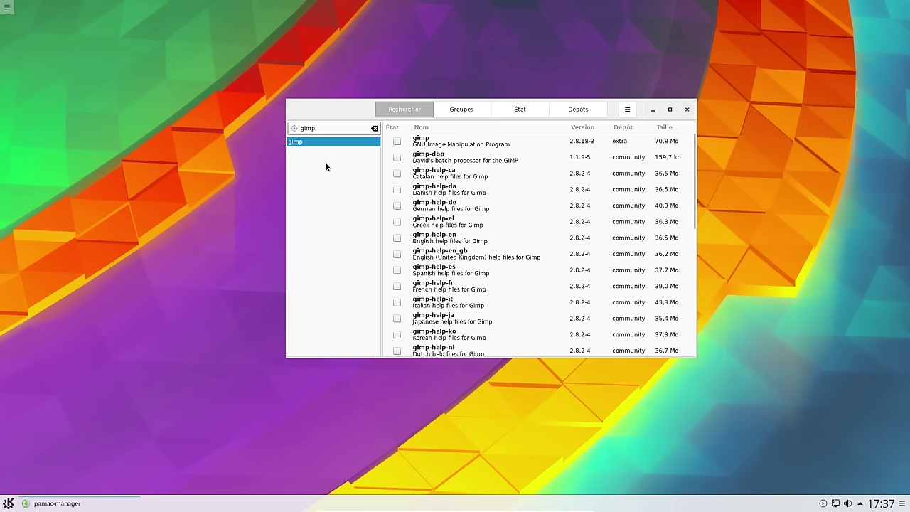
double_click(313, 128)
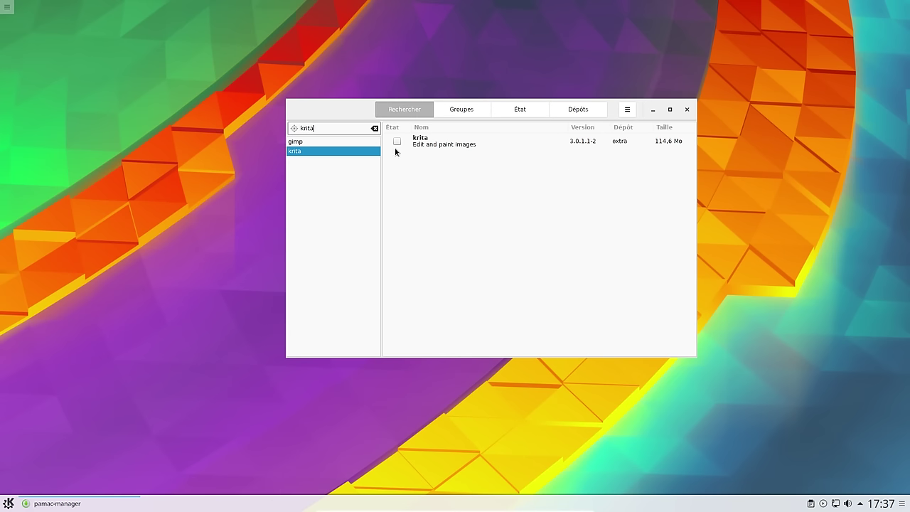
click(398, 142)
Confirm the krita installation with gsl and opencolorio and authorize it with the administrator password
click(636, 347)
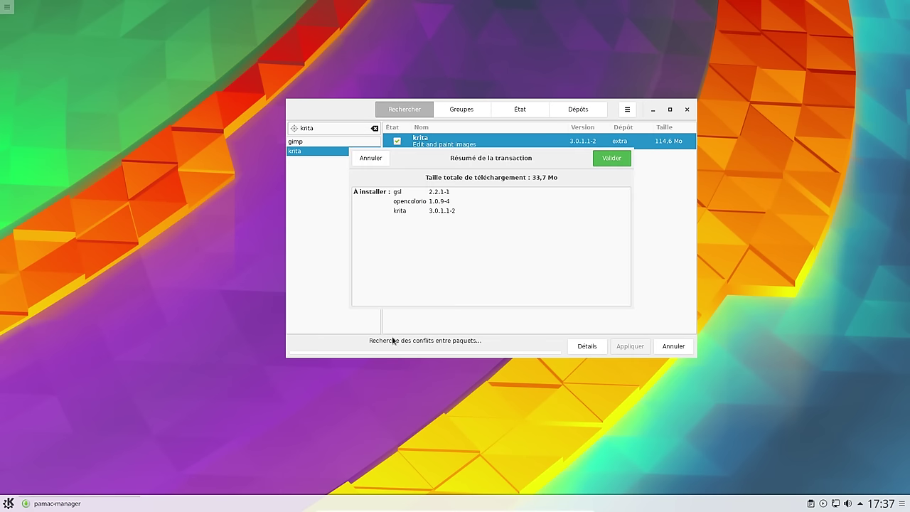
click(617, 163)
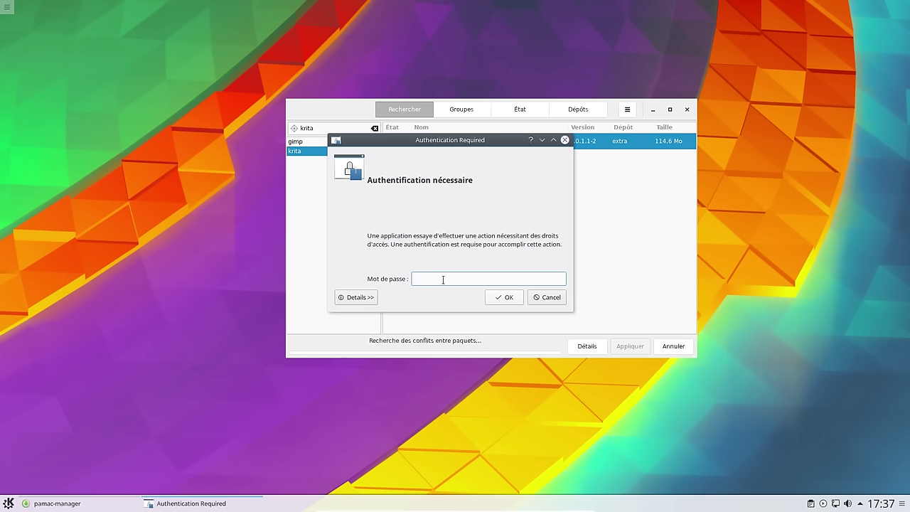
key(Return)
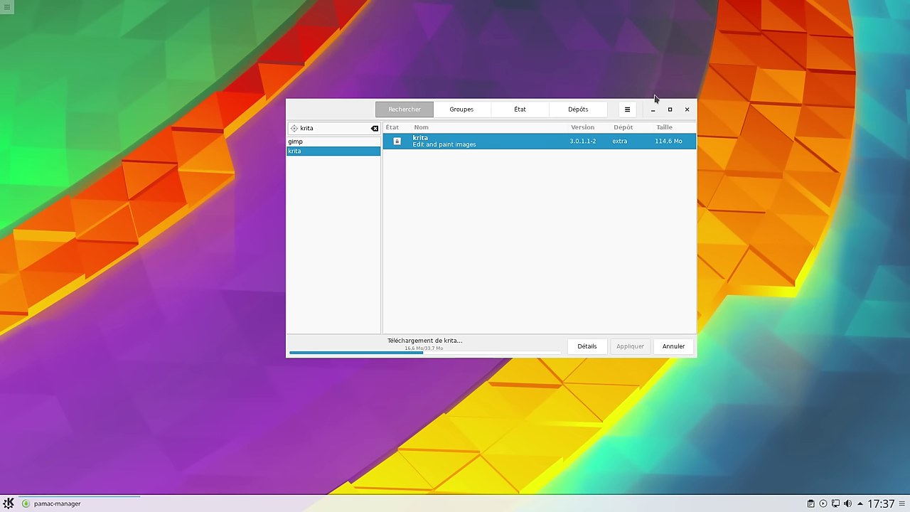
Browse Pamac's package tabs and main menu while krita downloads, then return to the search results
click(628, 109)
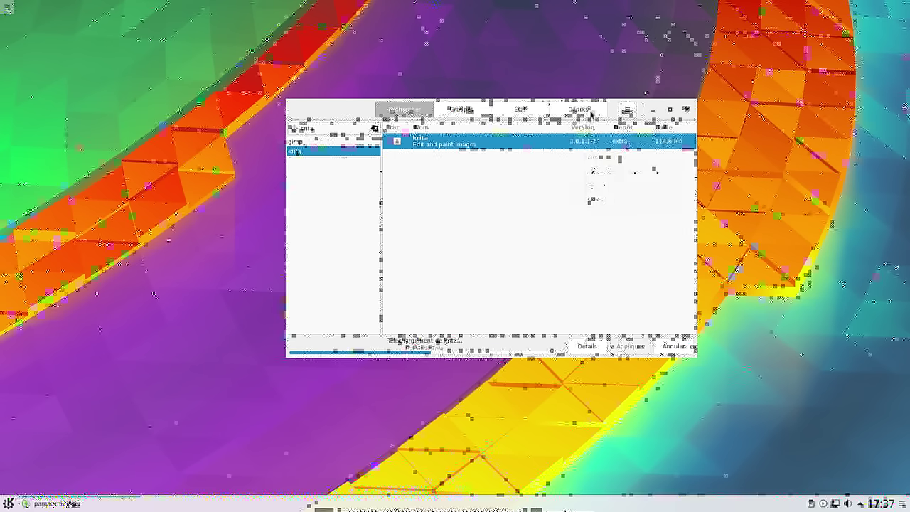
click(578, 109)
click(520, 110)
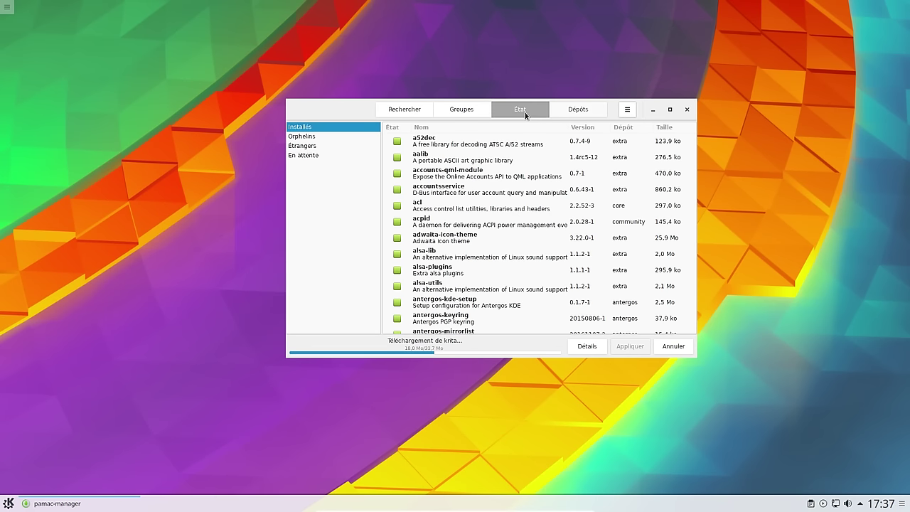
click(627, 110)
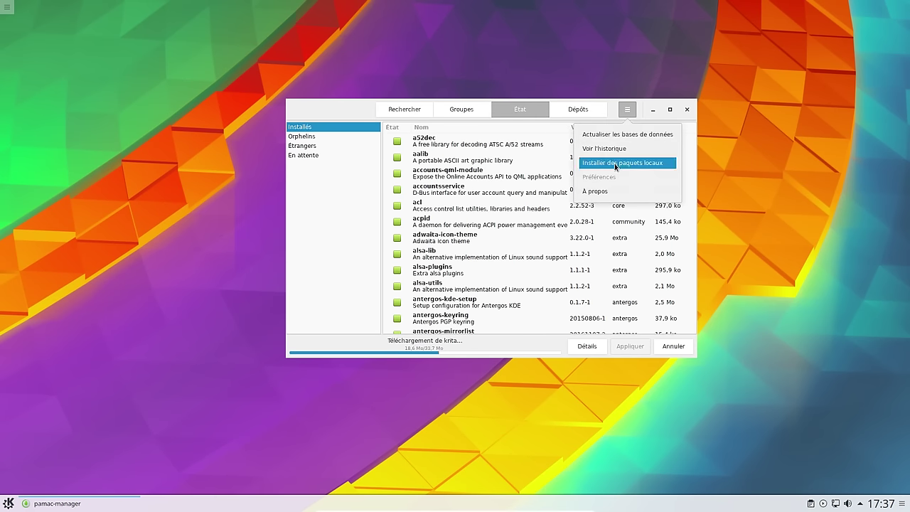
click(627, 113)
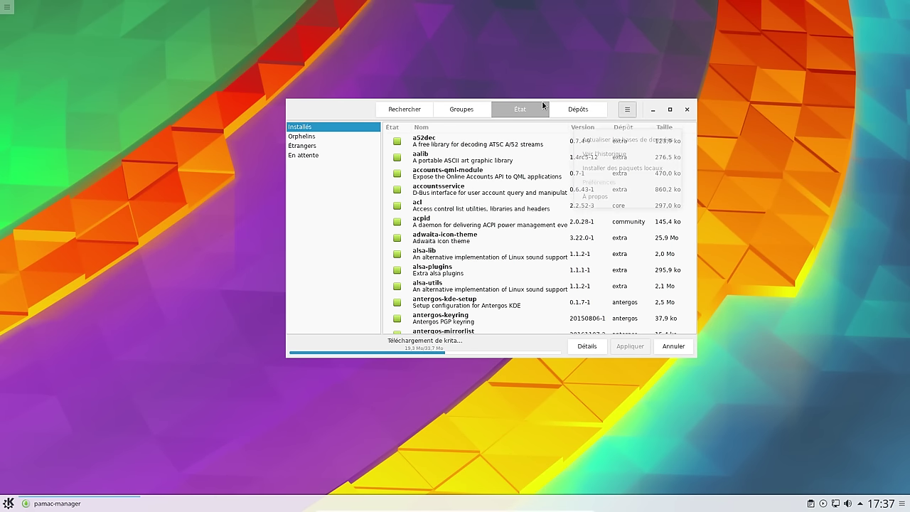
click(399, 110)
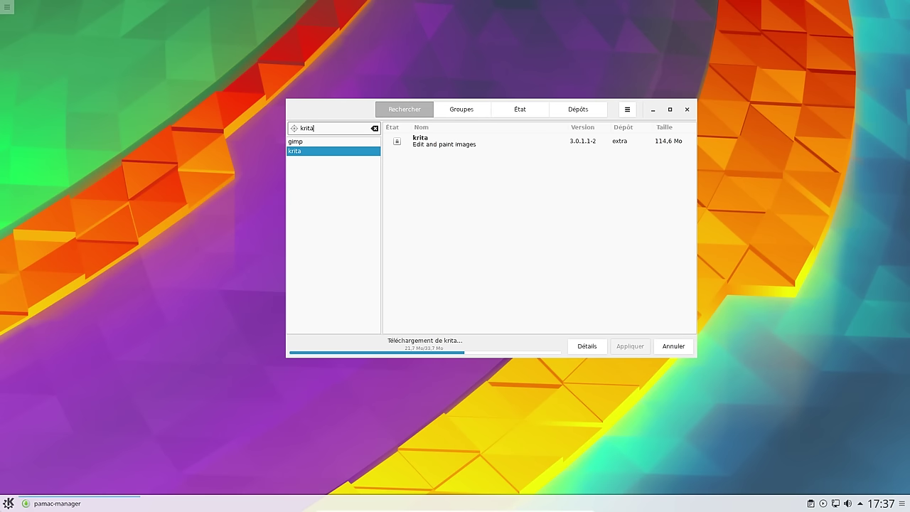
click(8, 504)
Open System Settings, move its window to the top centre and enlarge it
mouse_move(52, 452)
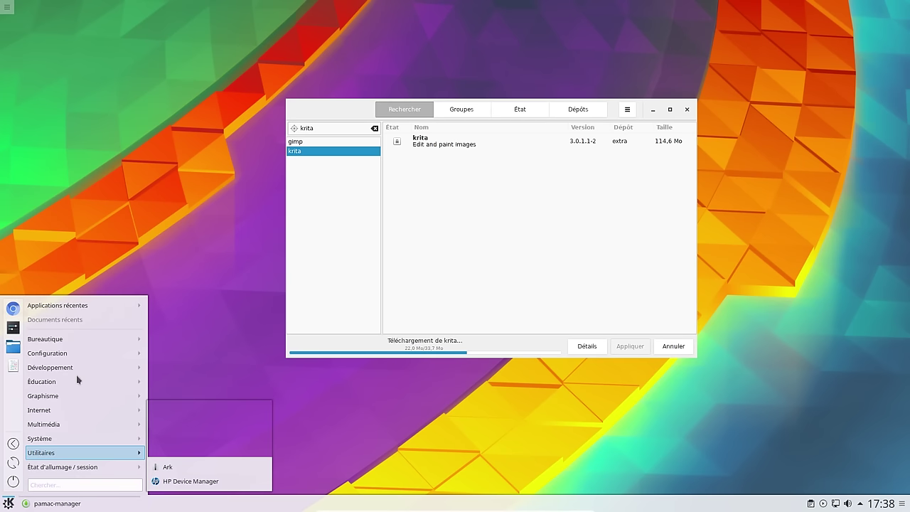
mouse_move(81, 357)
click(208, 360)
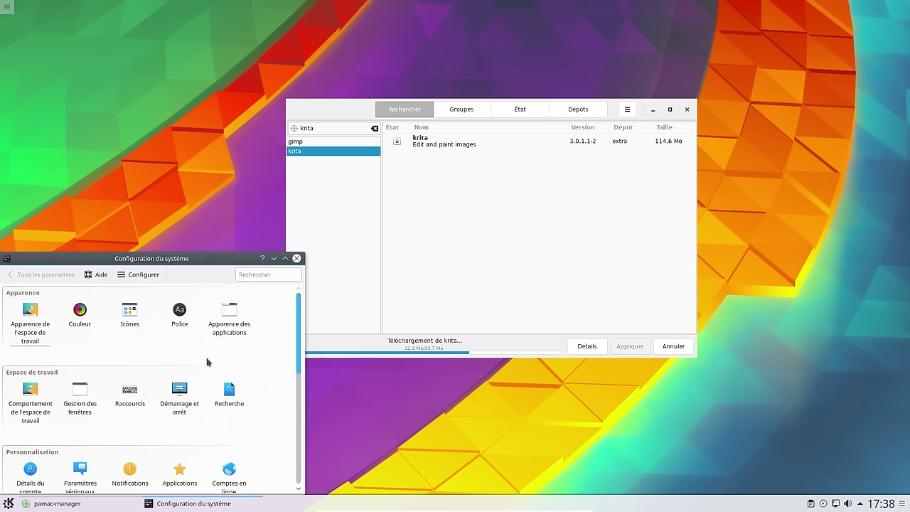
drag(193, 262, 376, 38)
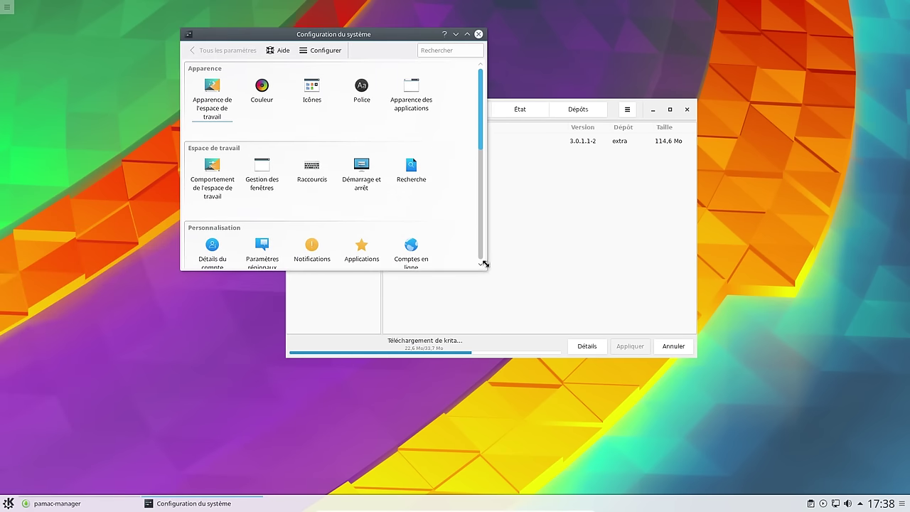
drag(485, 270, 709, 445)
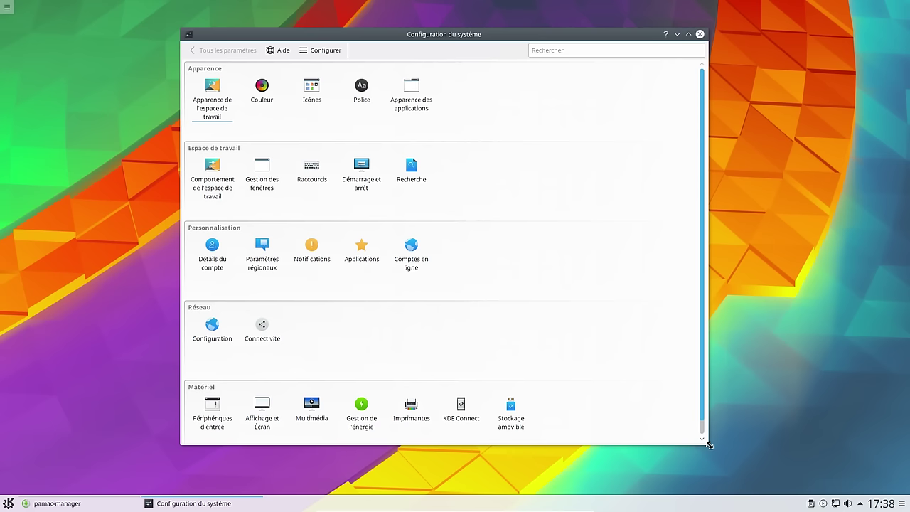
Change the GTK3 theme from Numix-Frost-Light to Breeze, apply it, and return to the overview
click(418, 106)
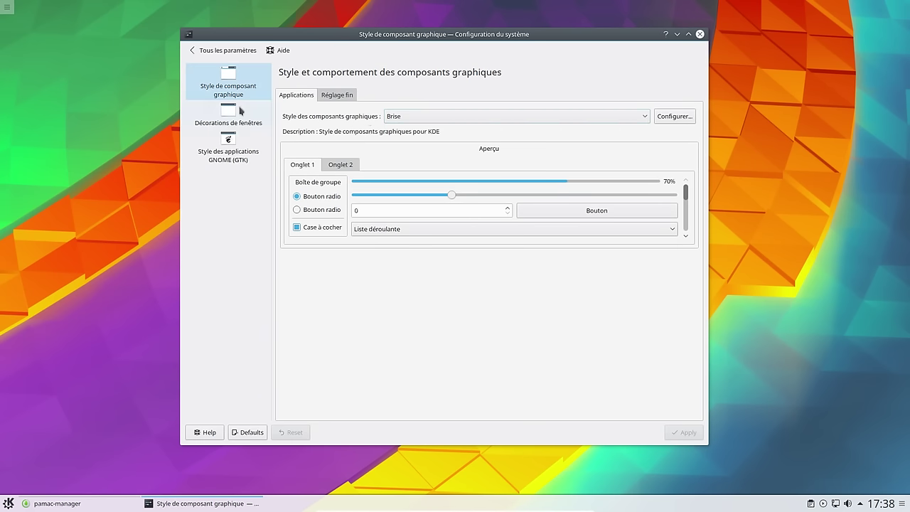
click(232, 114)
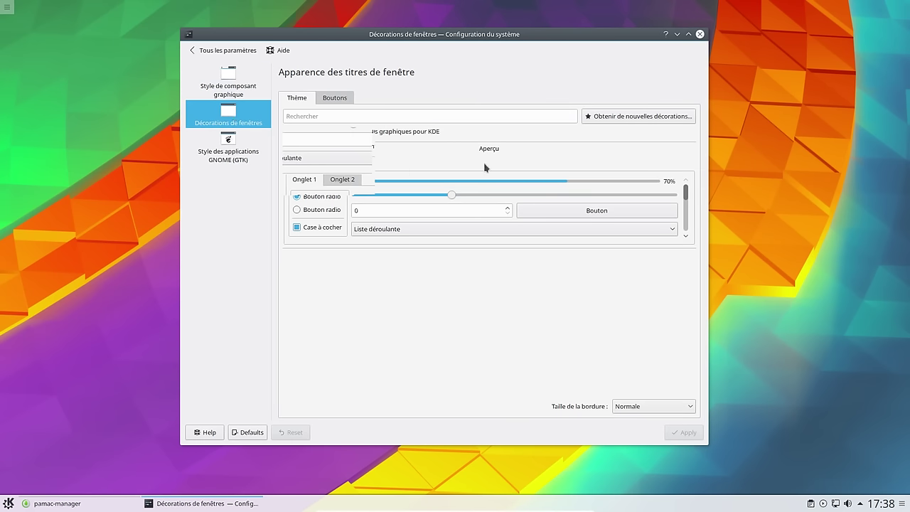
click(233, 153)
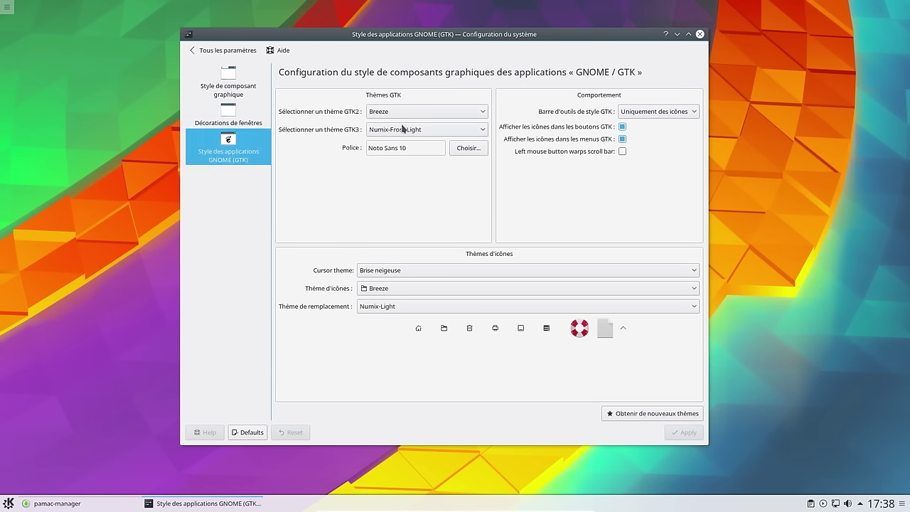
click(420, 133)
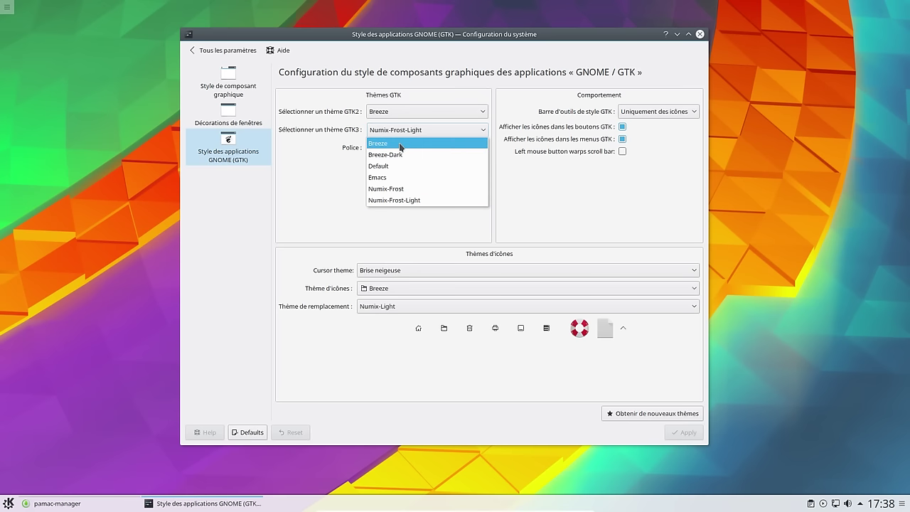
click(399, 144)
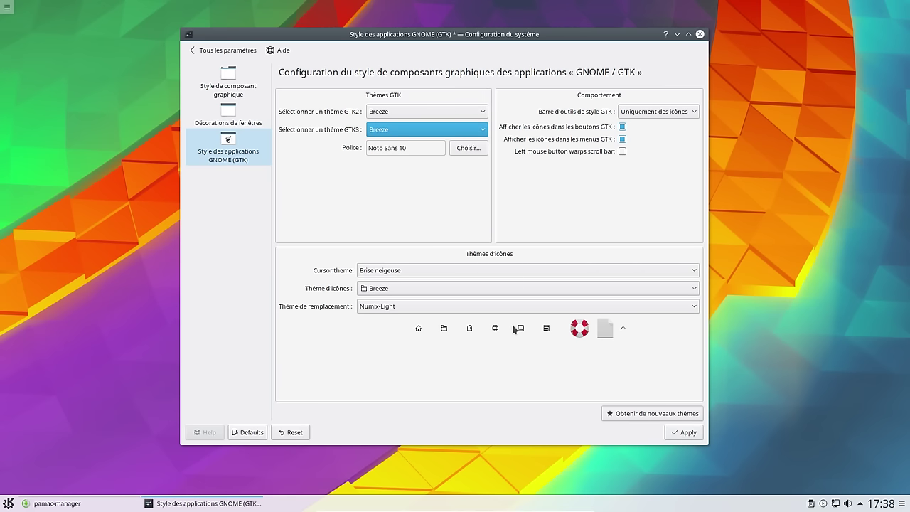
click(685, 432)
click(232, 53)
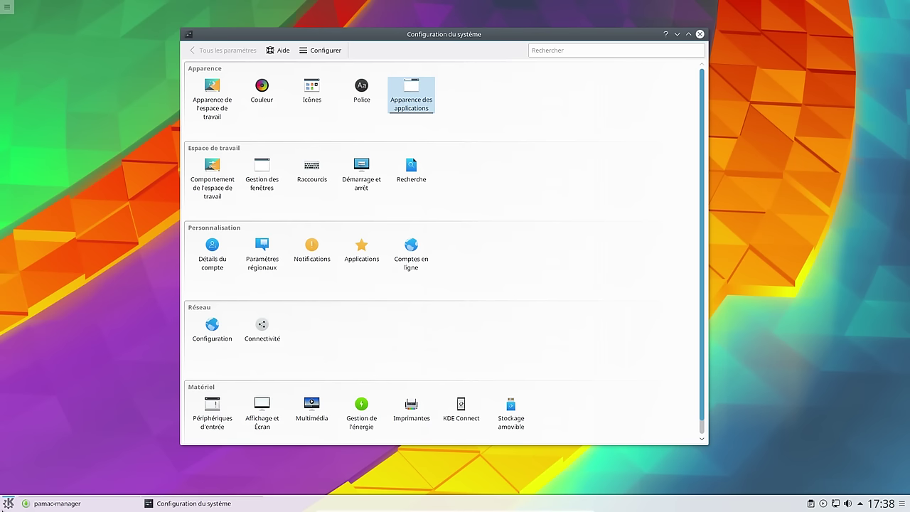
Open the Documents folder in the file manager, then close the window
click(8, 503)
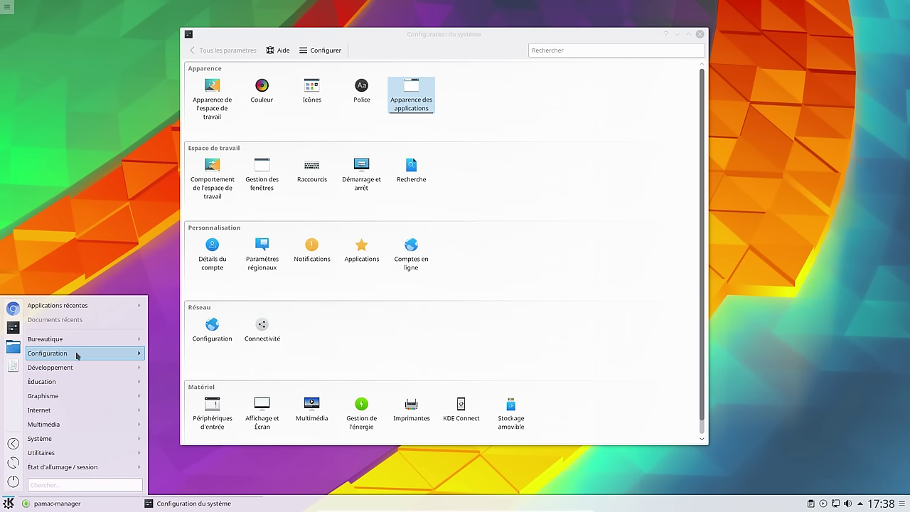
click(9, 351)
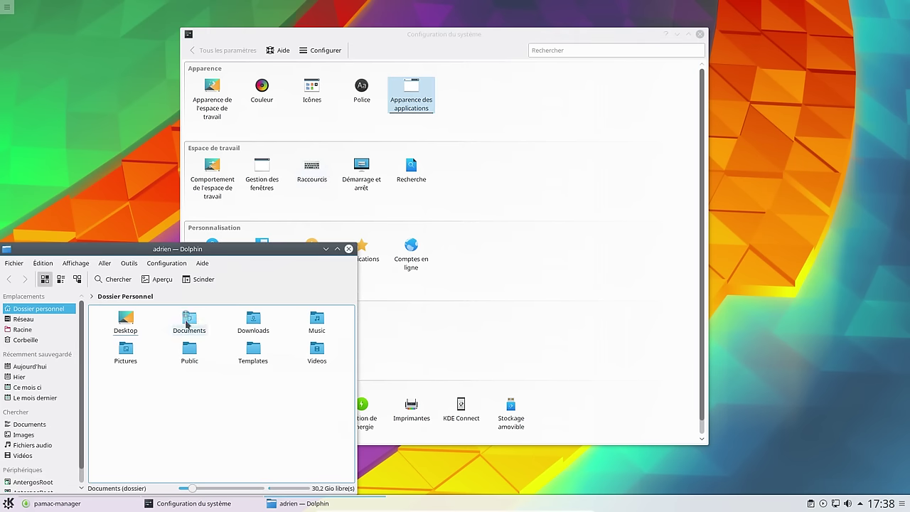
click(188, 322)
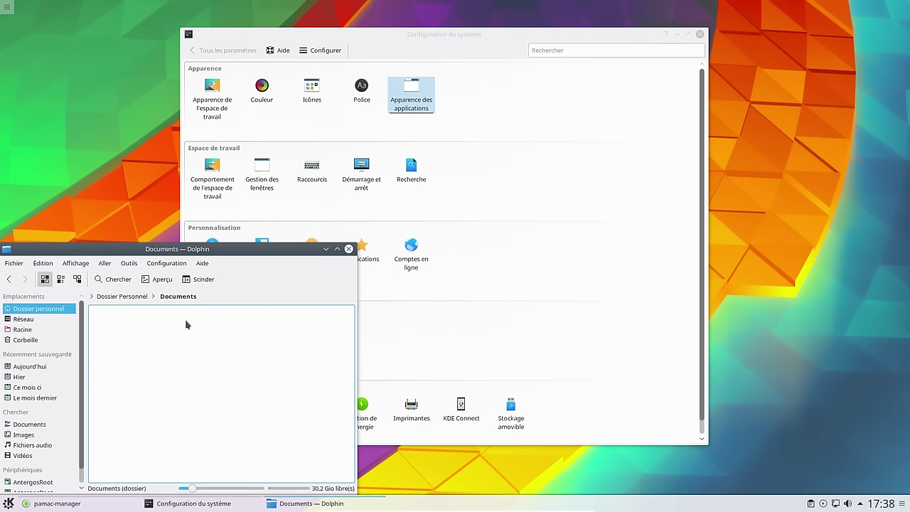
click(350, 251)
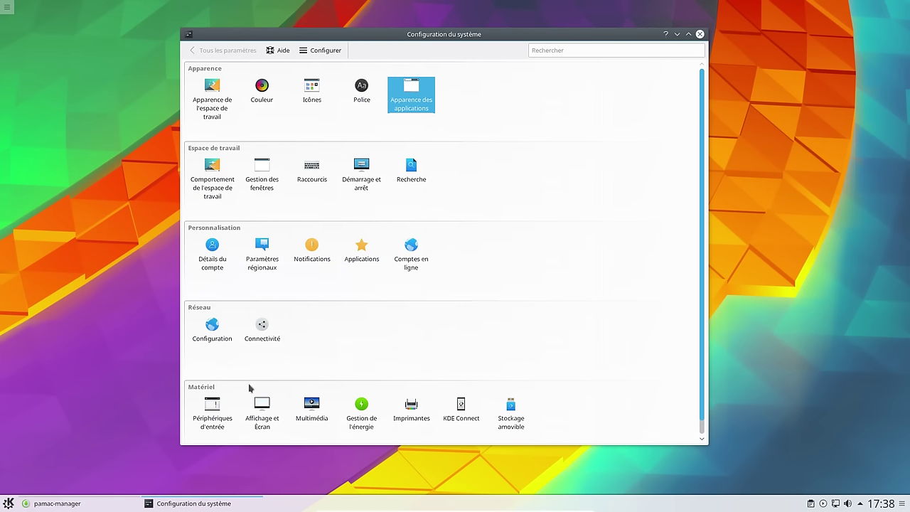
Make files and folders open with a double click in Mouse settings, apply, and close
click(213, 424)
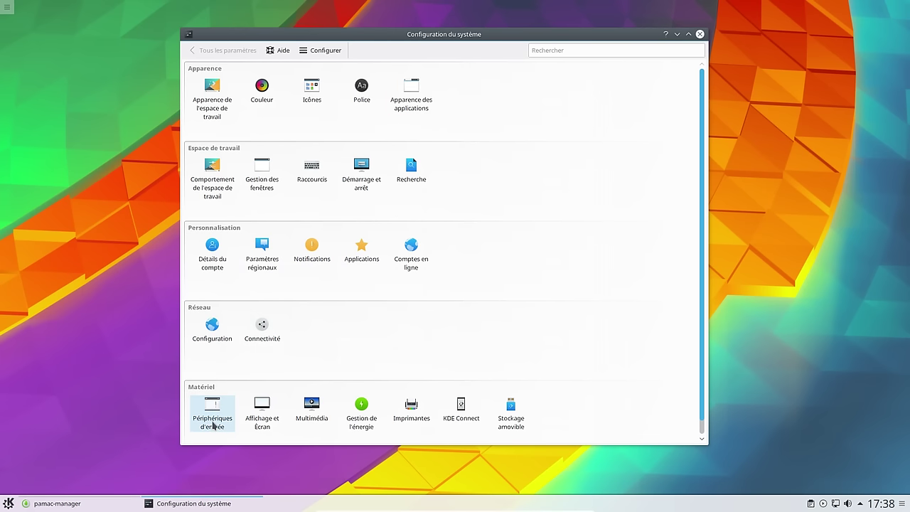
click(222, 115)
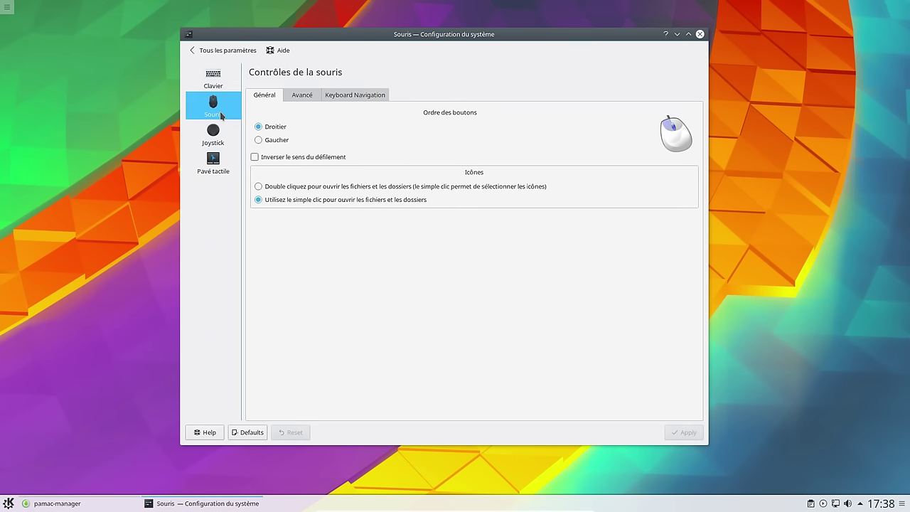
click(331, 187)
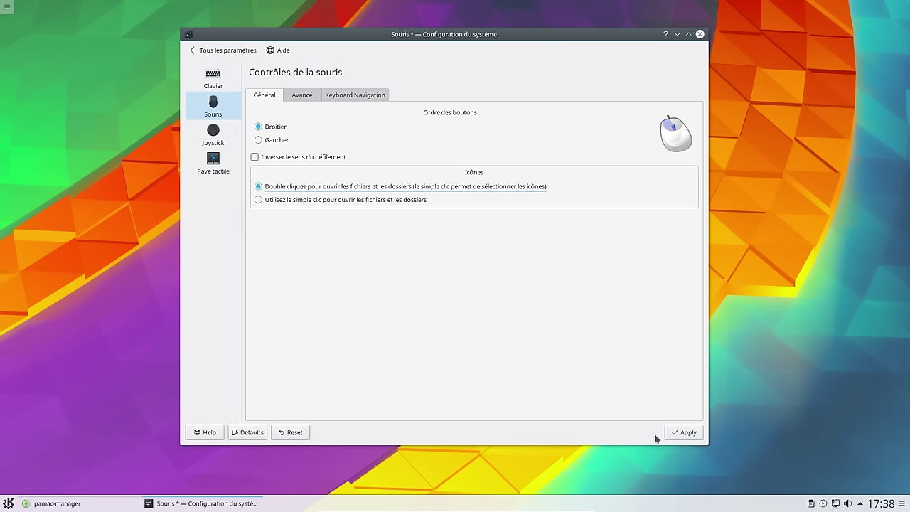
click(683, 433)
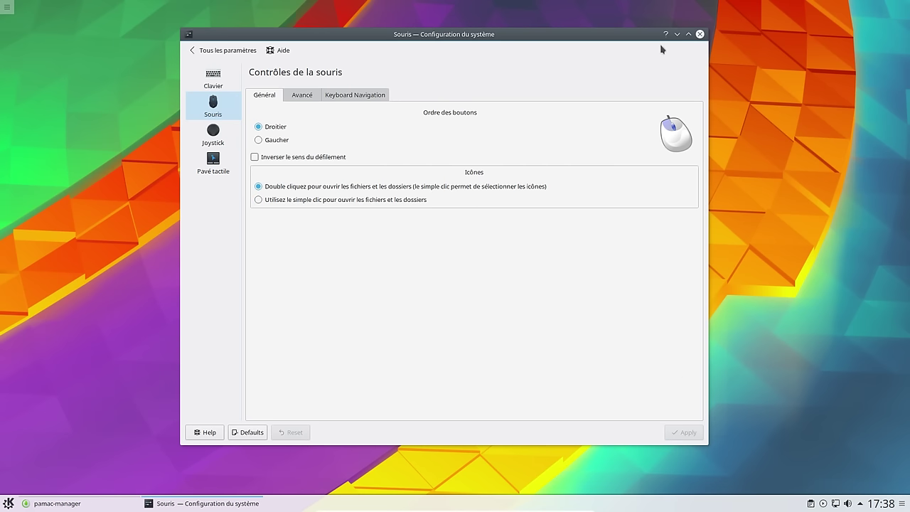
click(700, 34)
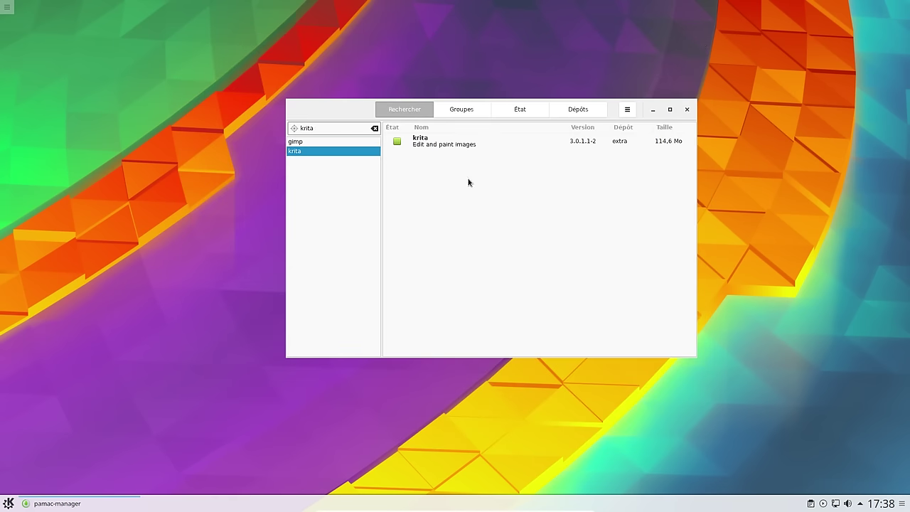
Close Pamac, launch Krita 3.0.1.1 from Graphics, dismiss its welcome dialog, and quit it
click(687, 110)
click(9, 503)
mouse_move(100, 400)
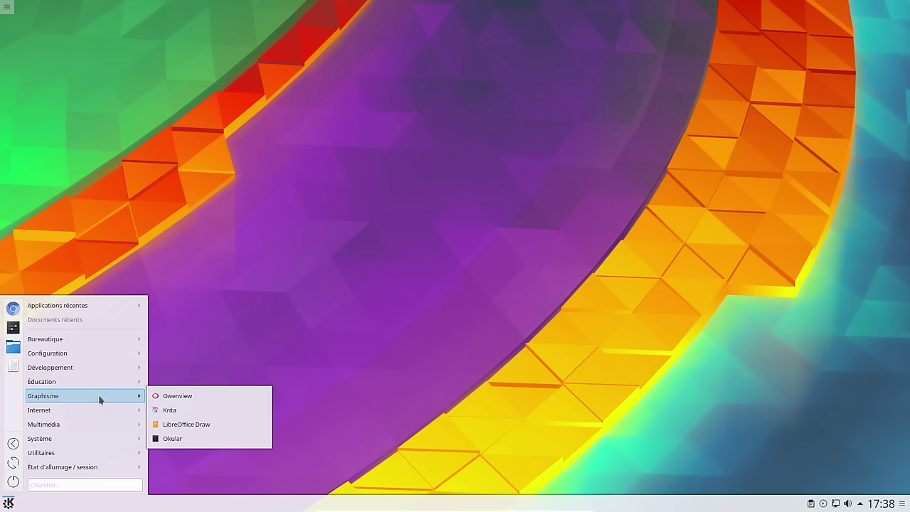
click(170, 410)
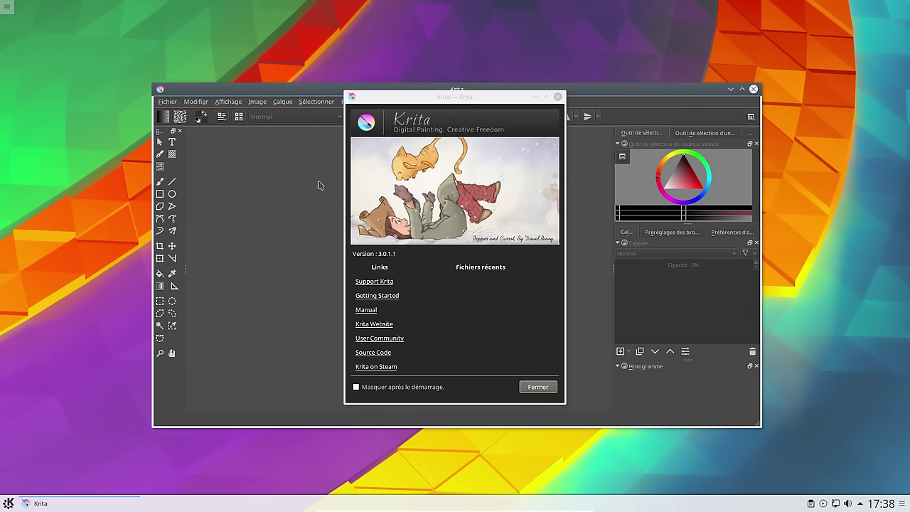
click(526, 389)
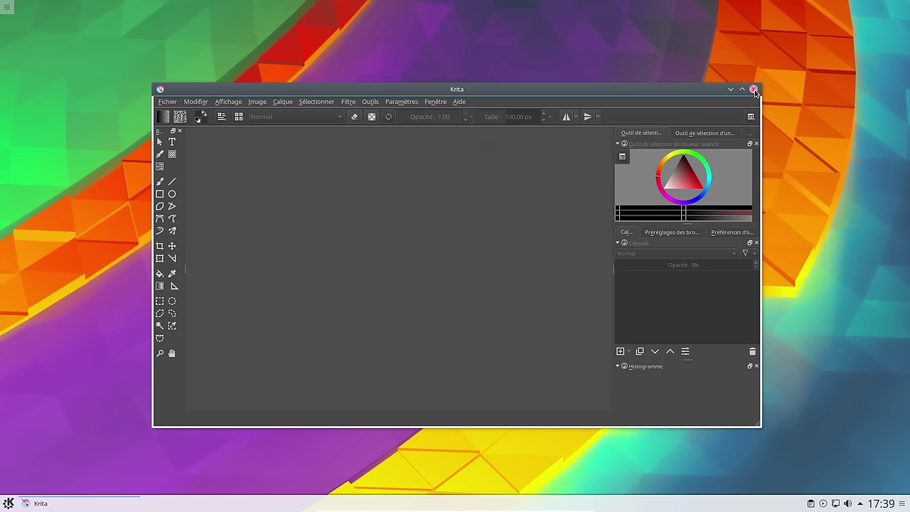
click(754, 89)
Launch KSysGuard from the System menu to view CPU, memory and network load graphs
click(8, 503)
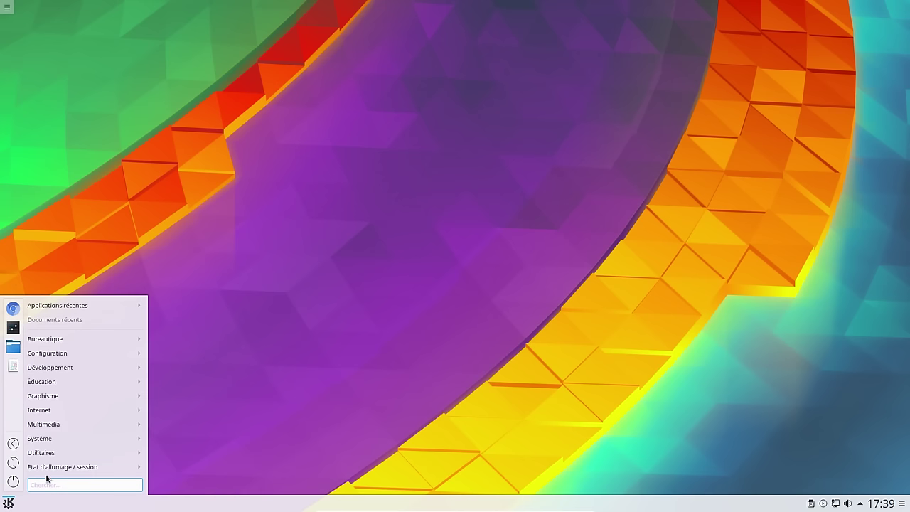
mouse_move(69, 446)
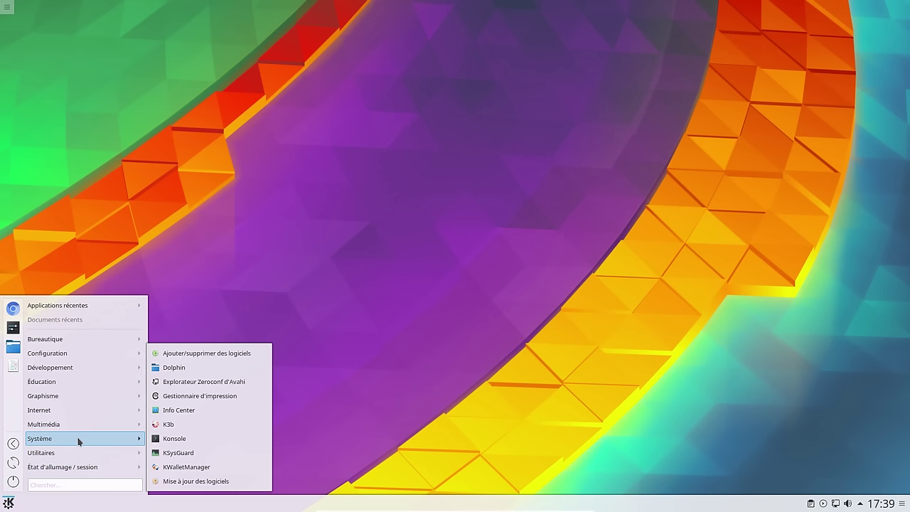
mouse_move(107, 425)
click(199, 456)
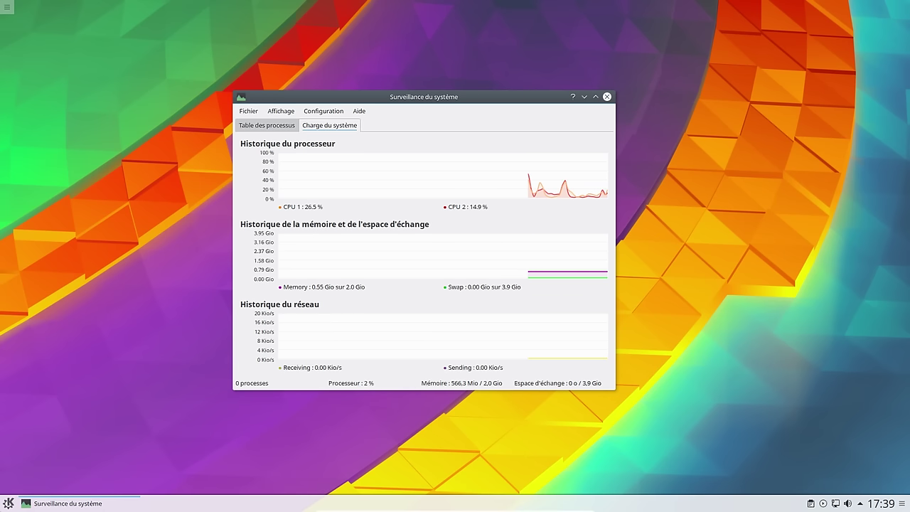
click(8, 503)
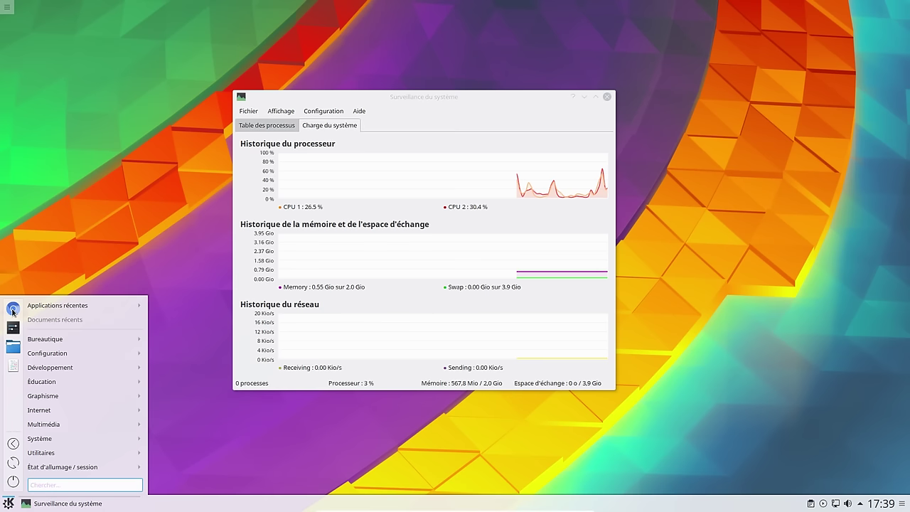
Start Chromium, close KSysGuard, and load YouTube
click(12, 312)
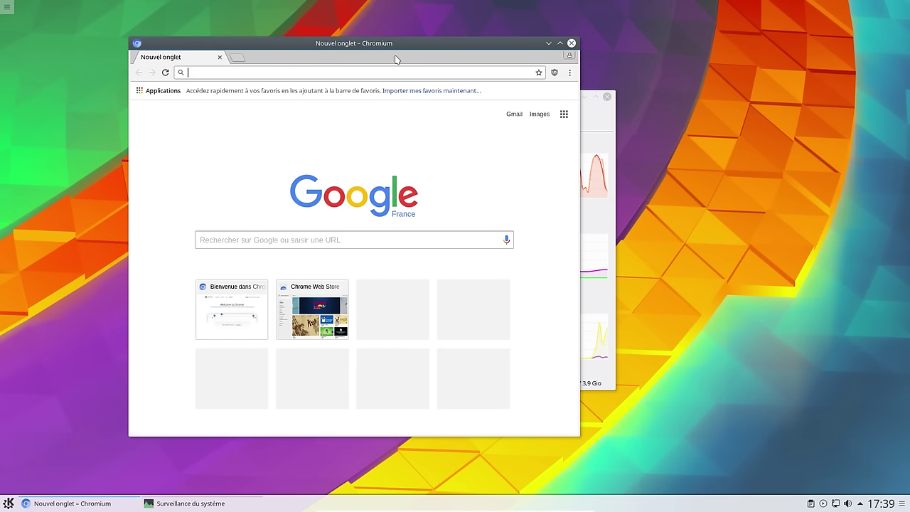
click(606, 96)
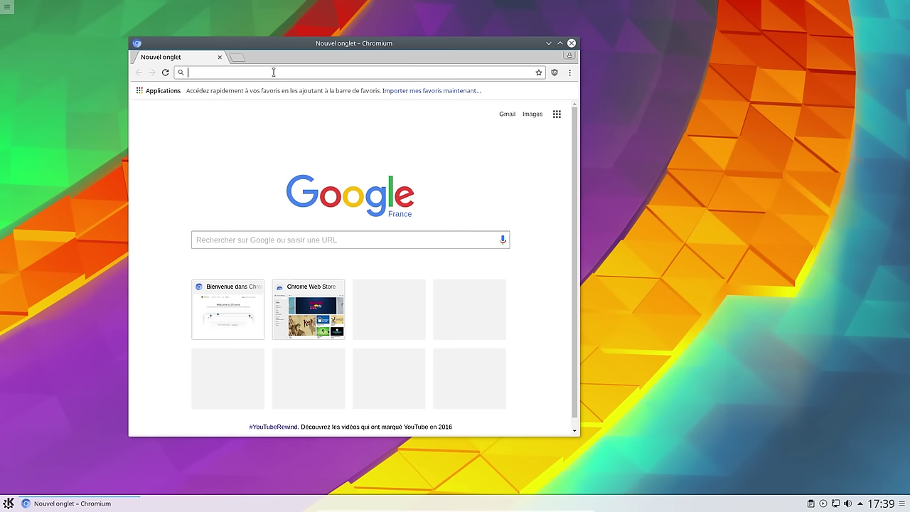
text(youtube)
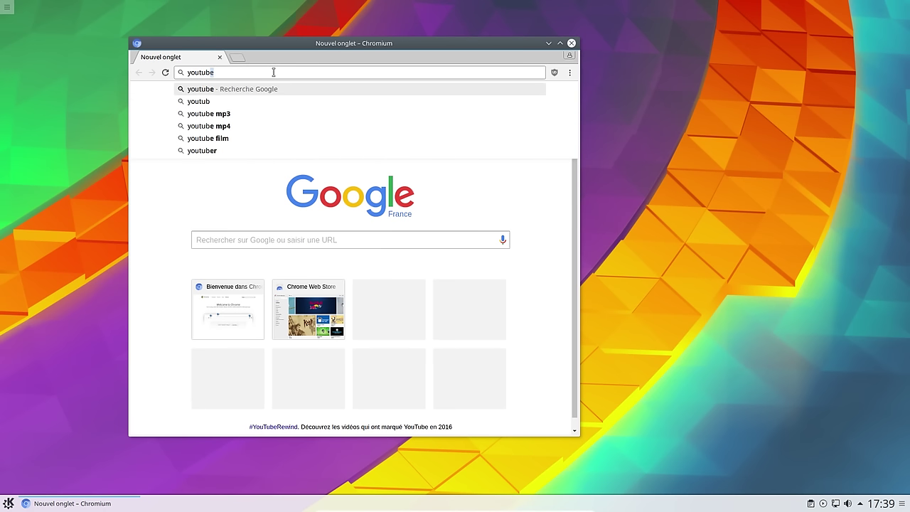
key(Return)
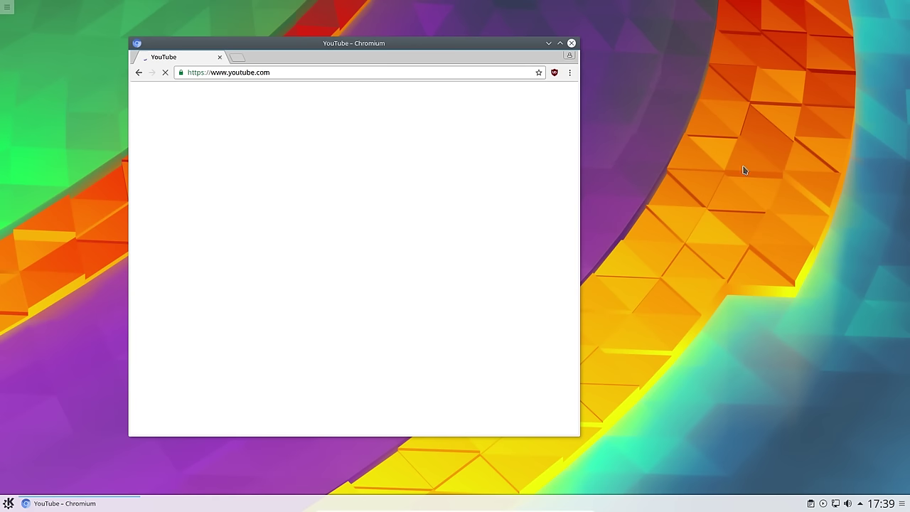
Play Soprano's 'En feu (Clip officiel)' video and skip ahead to about 1:20
scroll(848, 504, up, 2)
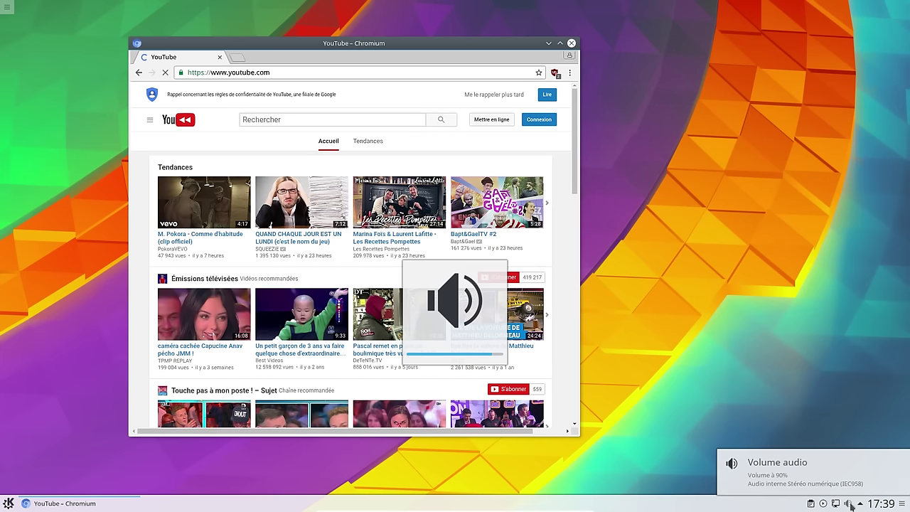
scroll(849, 504, up, 1)
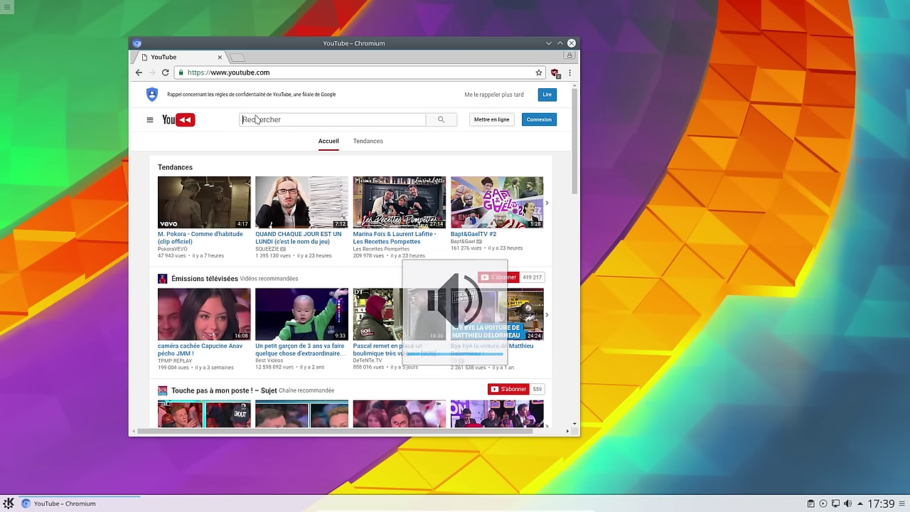
scroll(175, 306, down, 5)
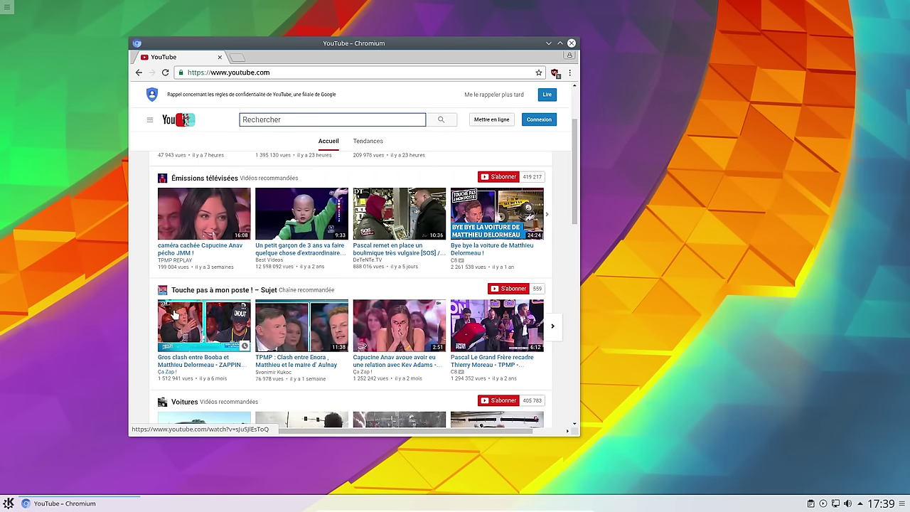
scroll(175, 305, down, 2)
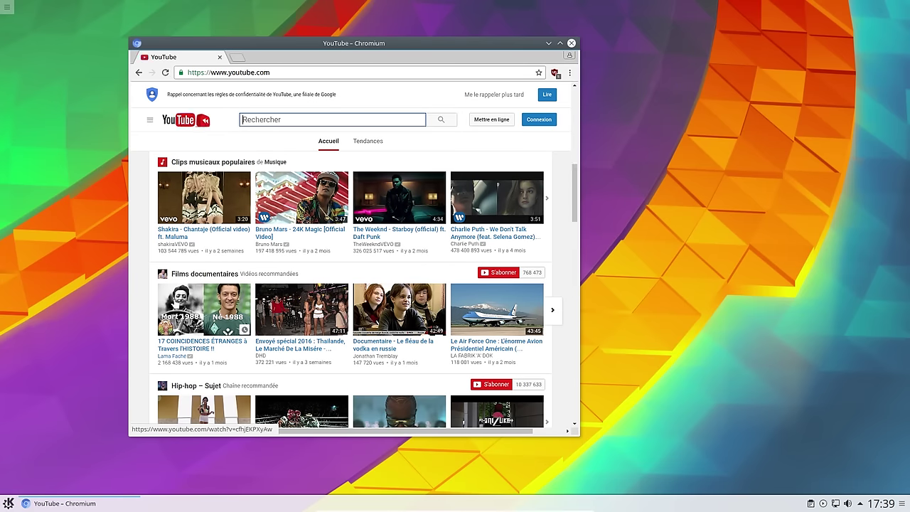
scroll(175, 305, down, 2)
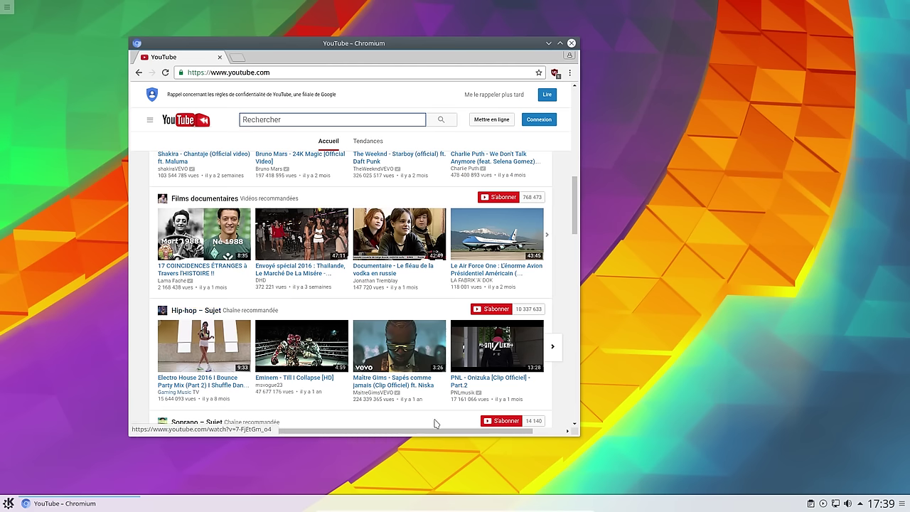
scroll(487, 397, down, 2)
scroll(487, 397, down, 1)
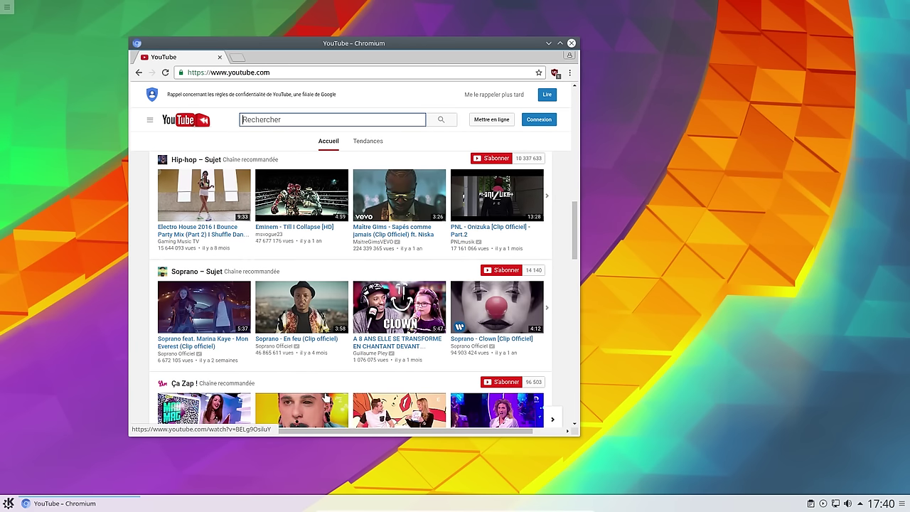
click(311, 340)
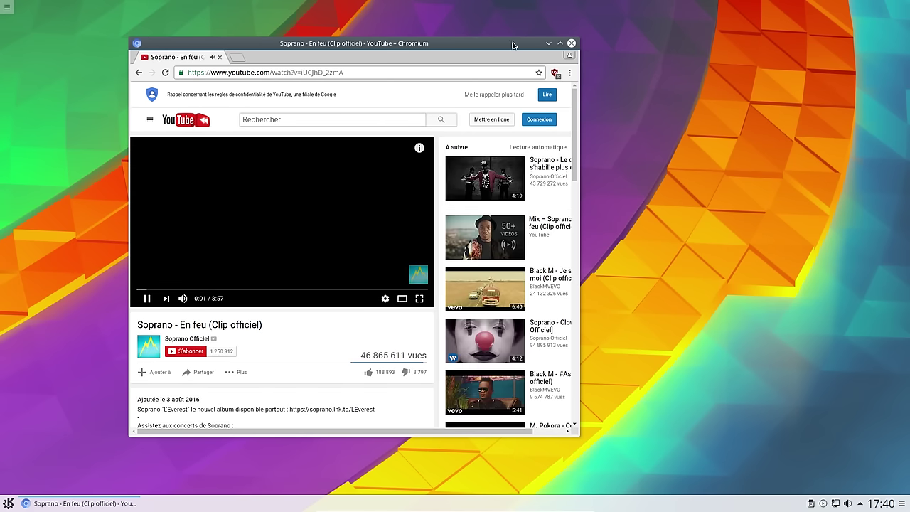
click(235, 290)
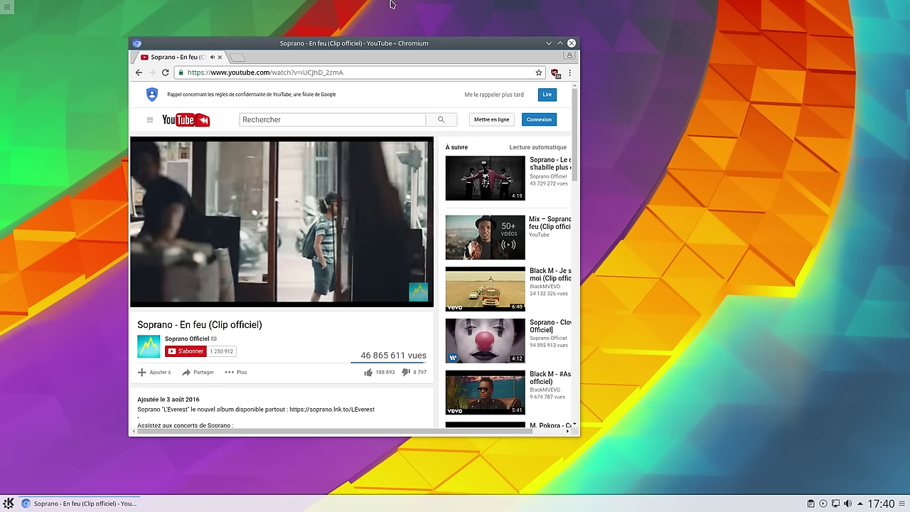
Pause the YouTube video and load inlimbo.bandcamp.com
click(259, 69)
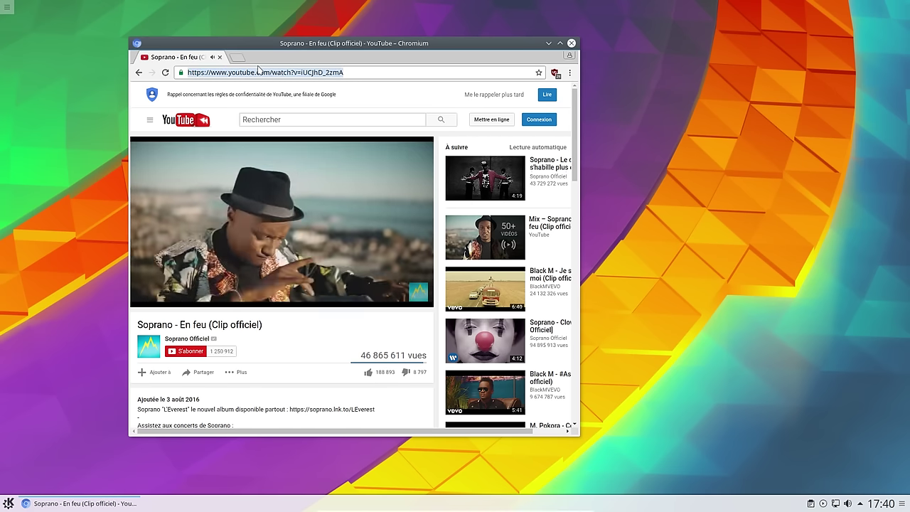
text(in)
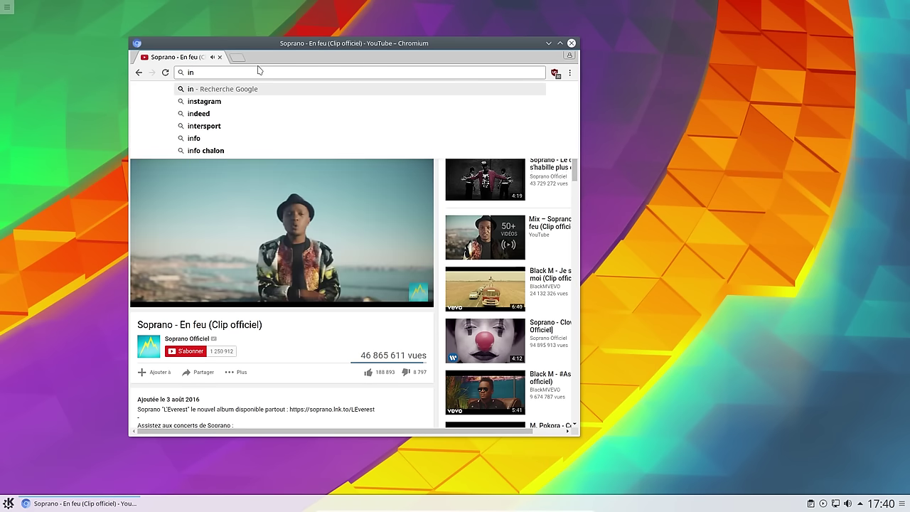
click(305, 245)
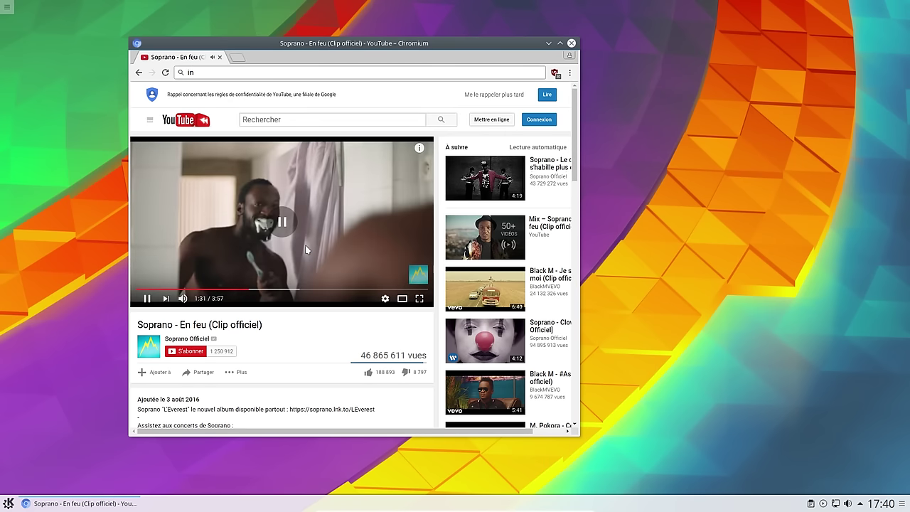
click(207, 73)
text(limbo.)
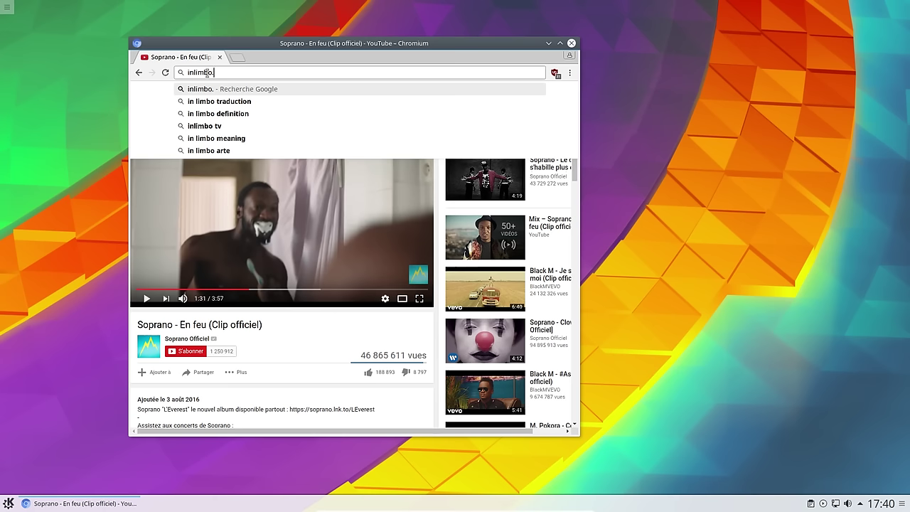
text(bandca)
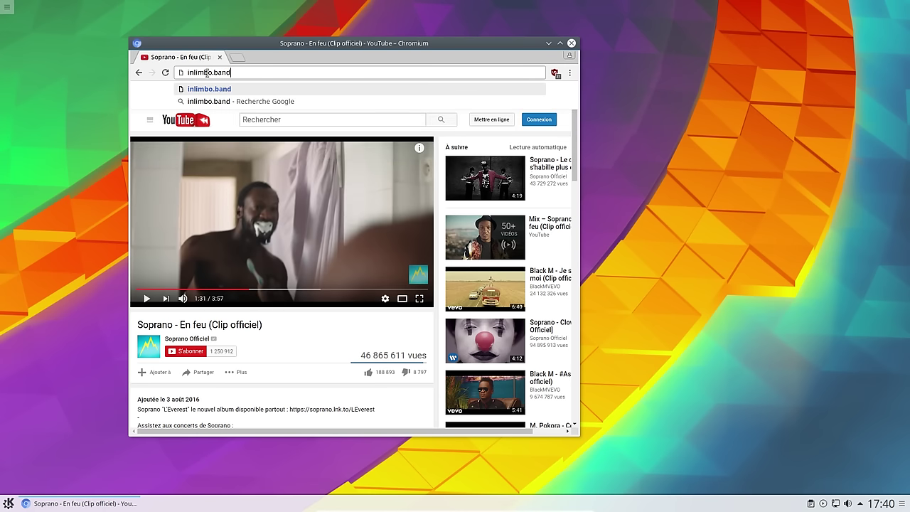
text(mp.com)
key(Return)
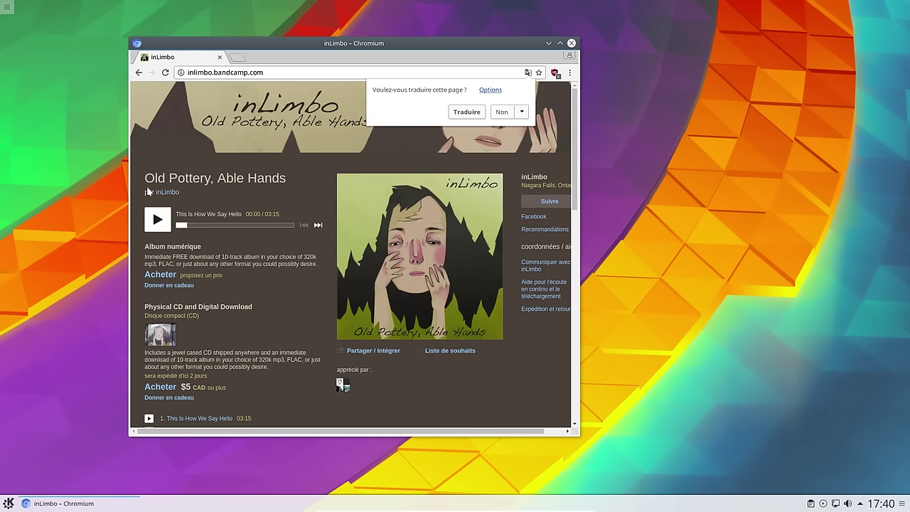
Play 'This Is How We Say Hello' from Old Pottery, Able Hands, jumping to mid-track
click(155, 219)
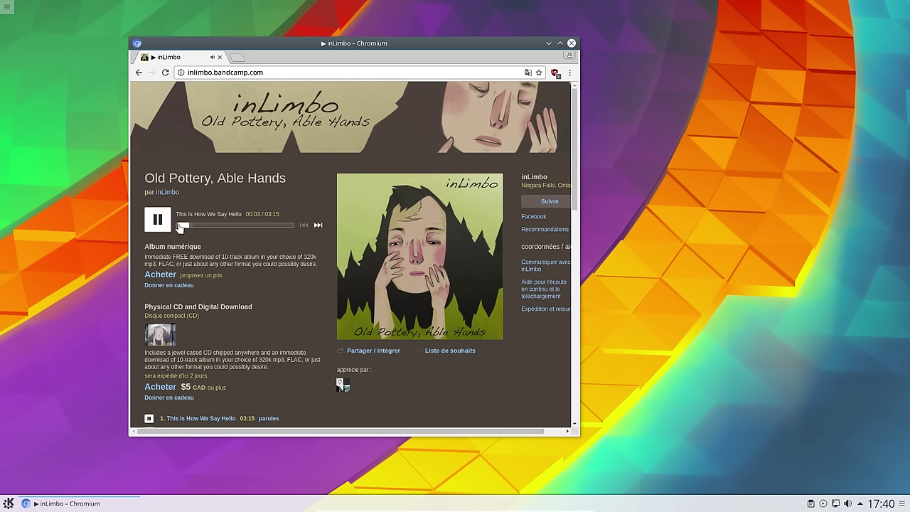
drag(183, 226, 231, 228)
click(262, 72)
On altermusique.org, download Analogical Non Available Life as a low-quality MP3 zip
text(al)
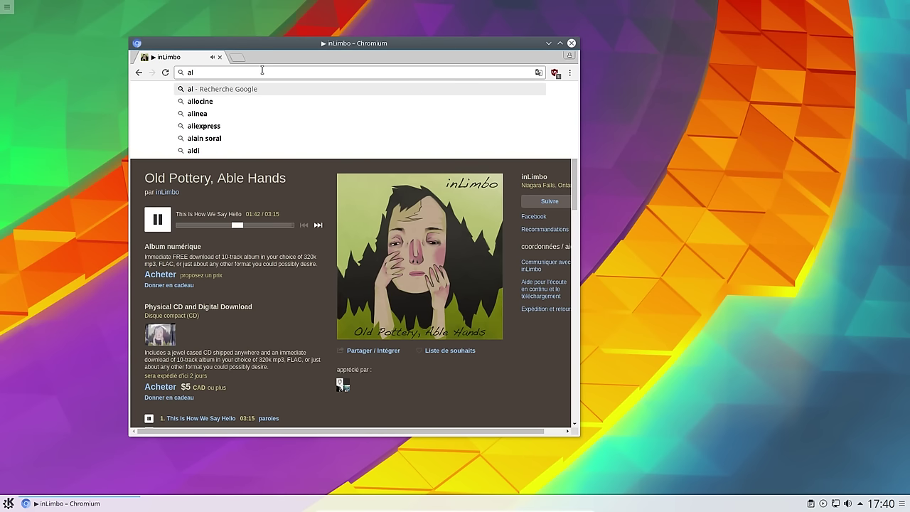
text(termusiqu)
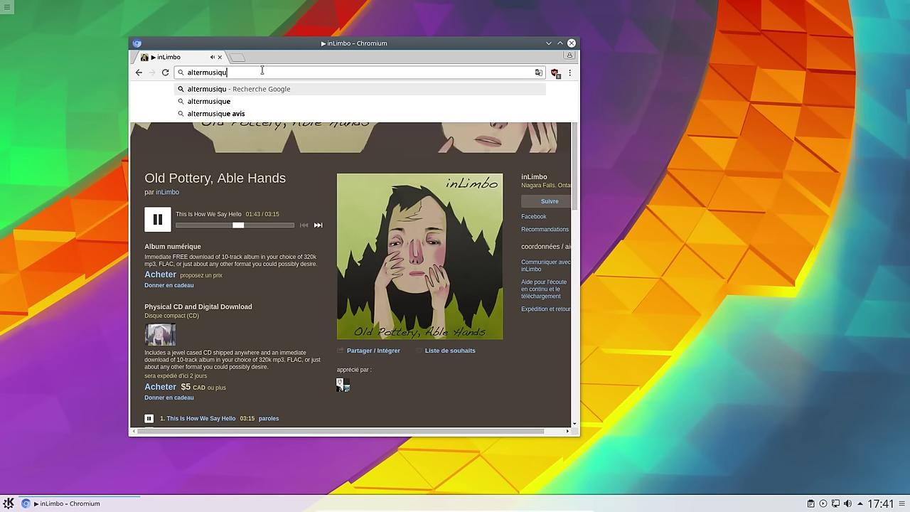
text(e.org)
key(Return)
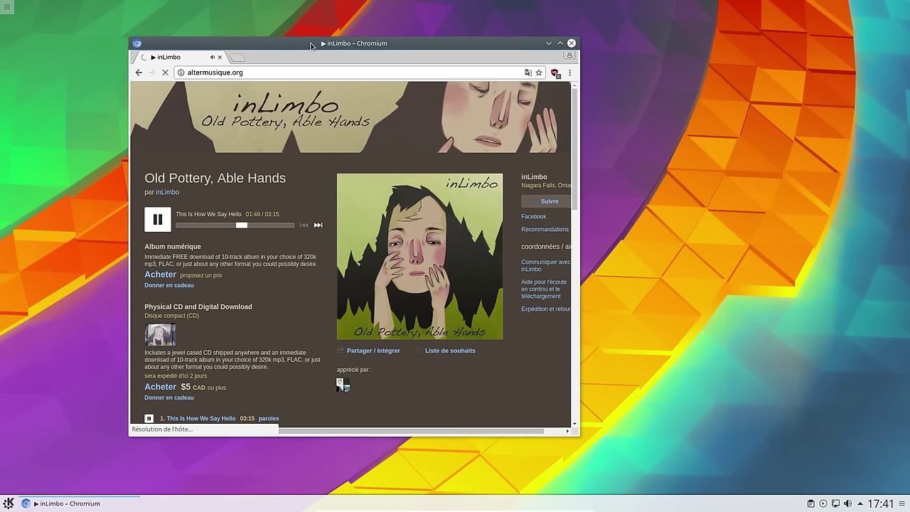
drag(279, 50, 527, 29)
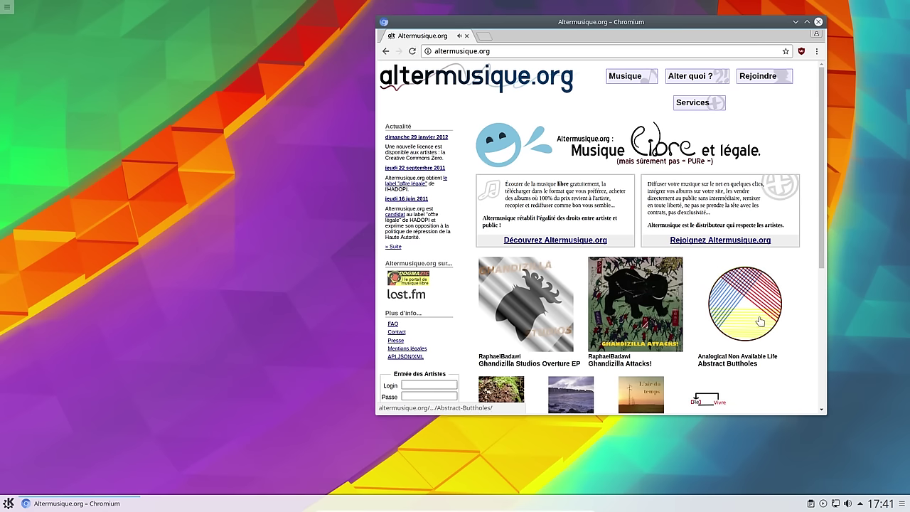
click(758, 322)
scroll(466, 320, down, 2)
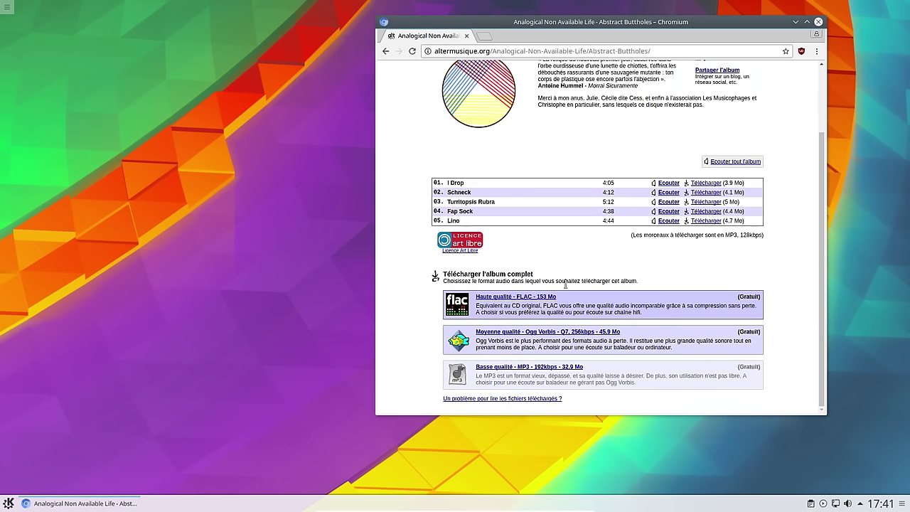
click(512, 368)
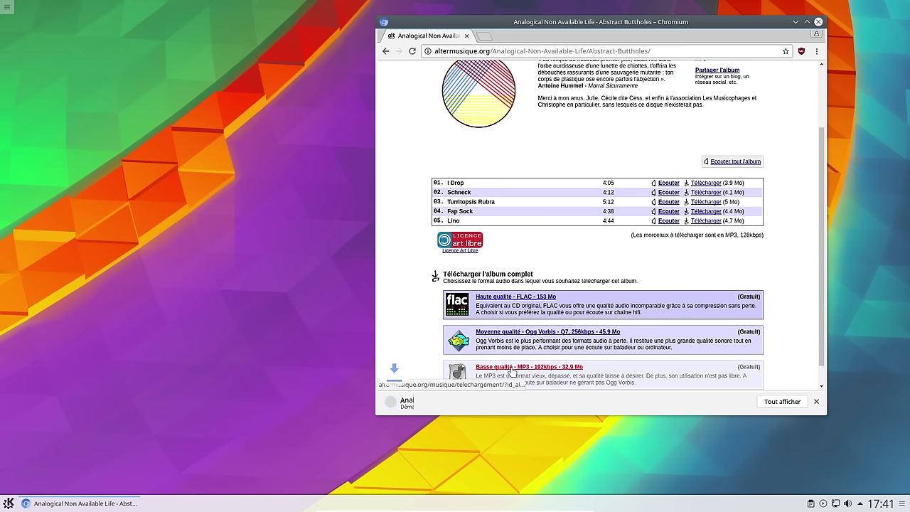
Open the Downloads folder in Dolphin and show Chromium's full downloads list
key(super)
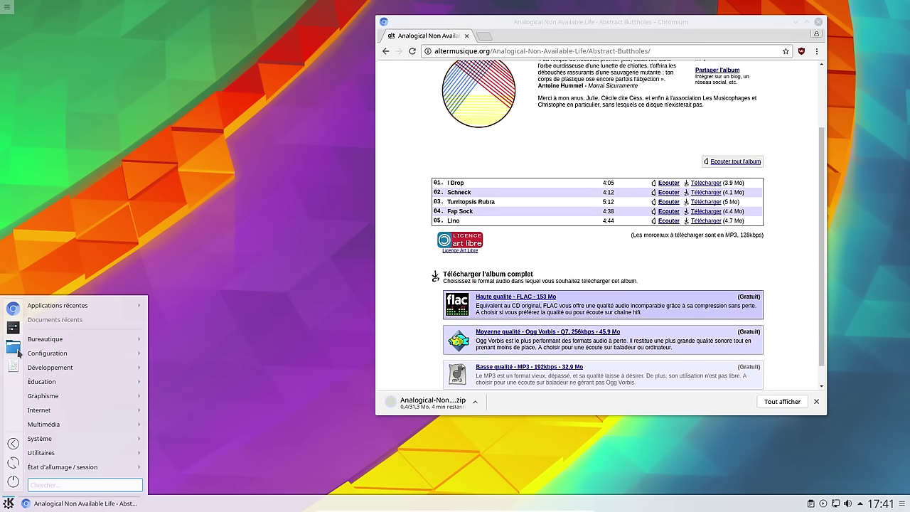
click(20, 361)
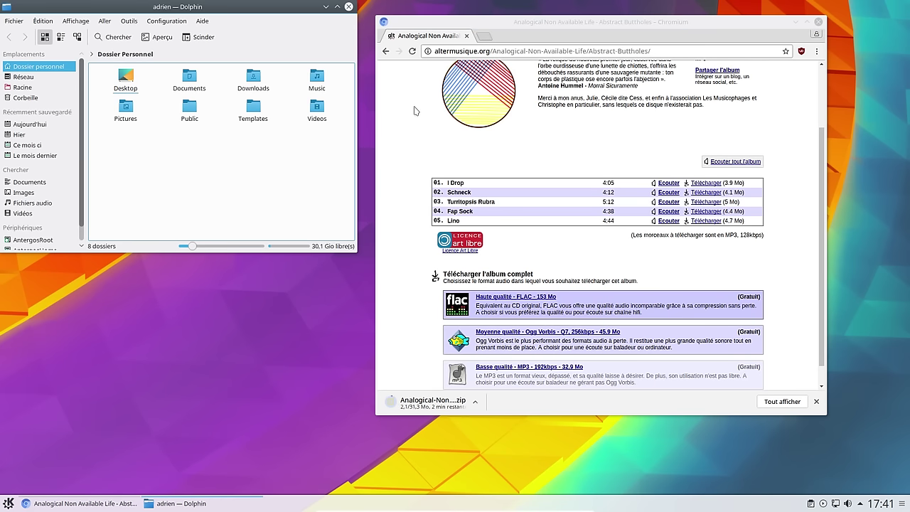
click(255, 84)
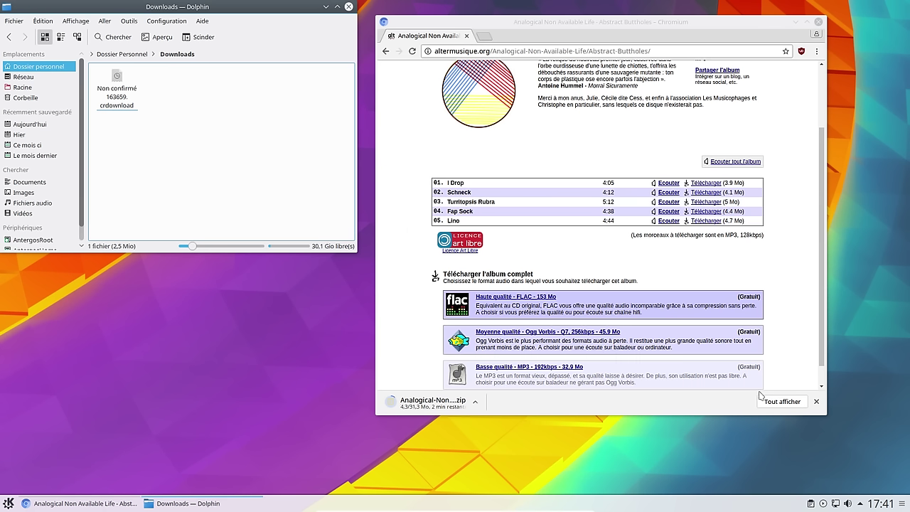
click(782, 401)
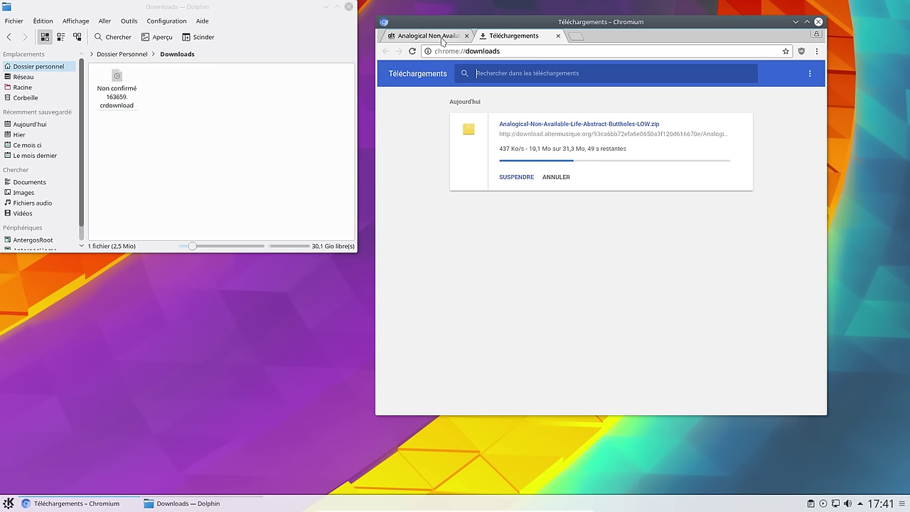
click(9, 503)
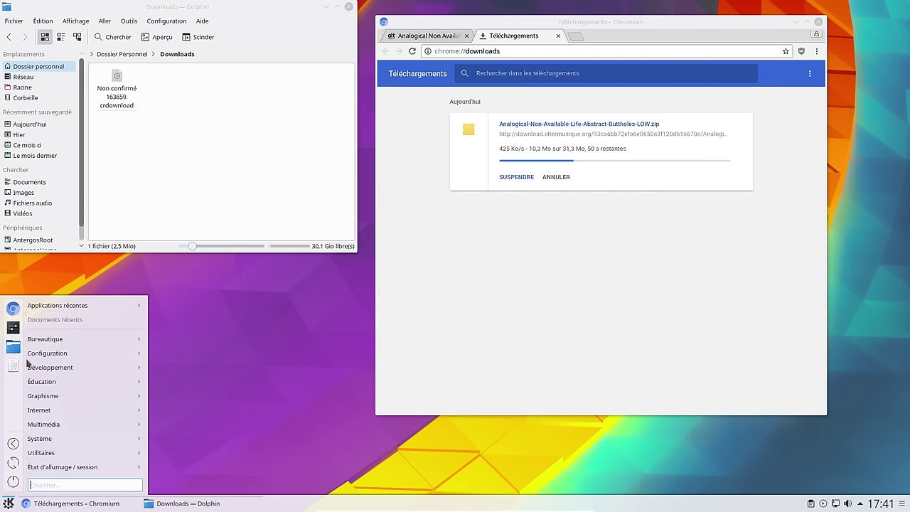
Launch Clementine from the recent applications and minimize its window
mouse_move(65, 306)
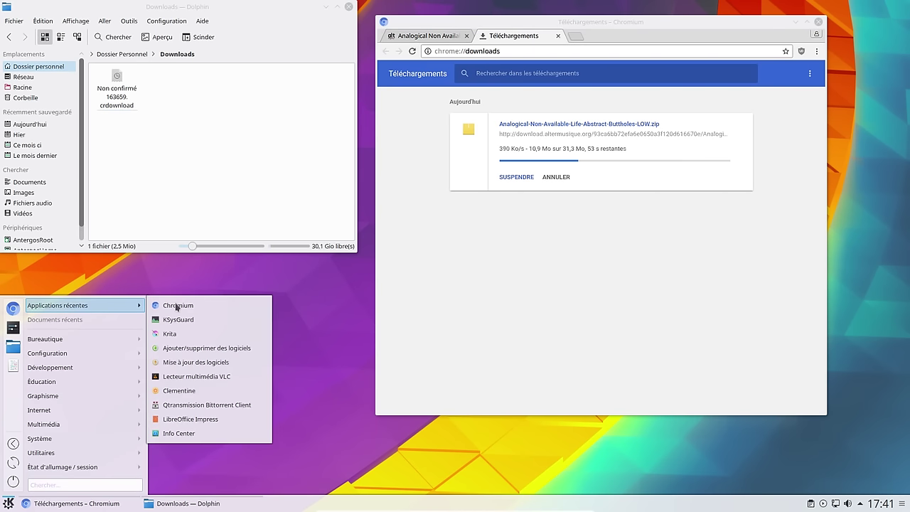
click(178, 390)
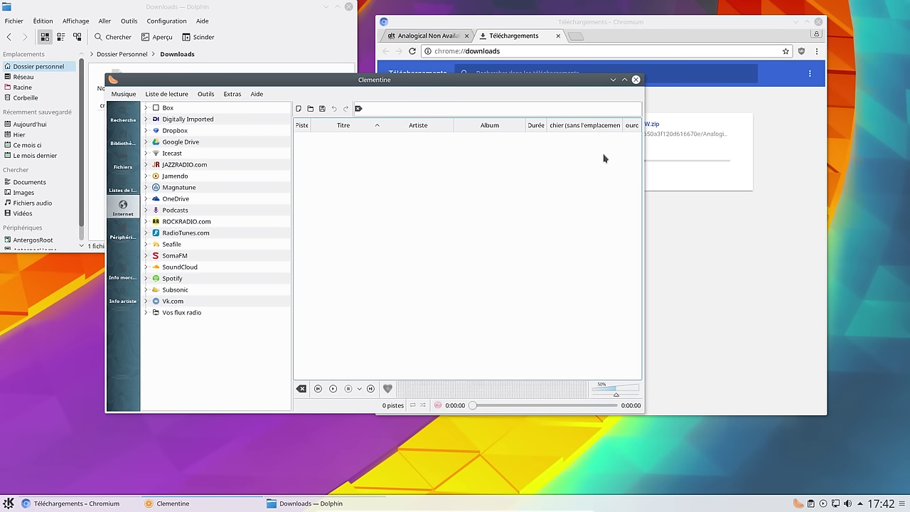
click(613, 79)
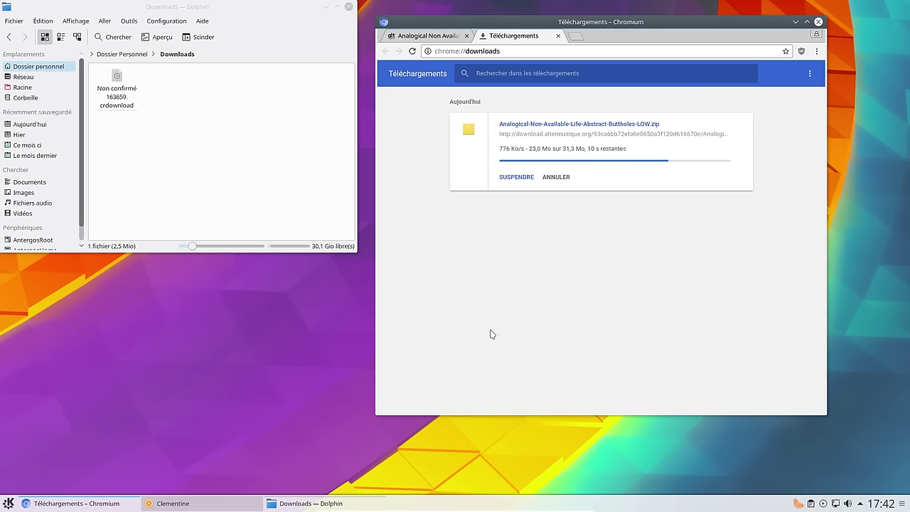
Leave the VirtualBox guest and bring the host's Firefox Linuxtricks article forward
mouse_move(490, 508)
click(560, 505)
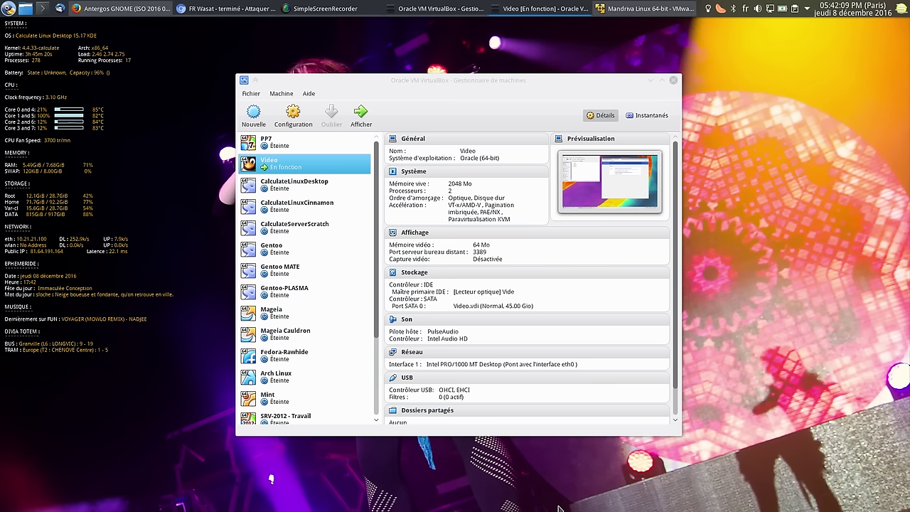
click(121, 9)
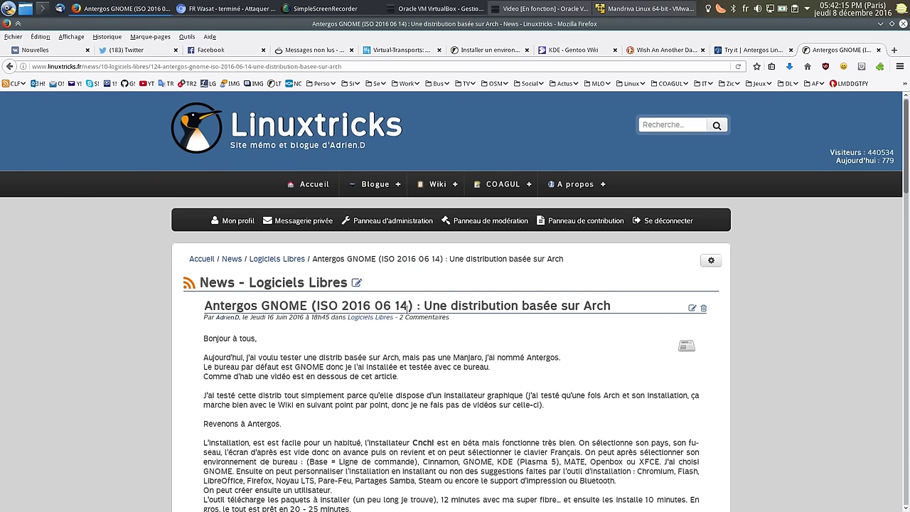
Scroll down through the Linuxtricks Antergos GNOME article in Firefox
scroll(407, 307, down, 4)
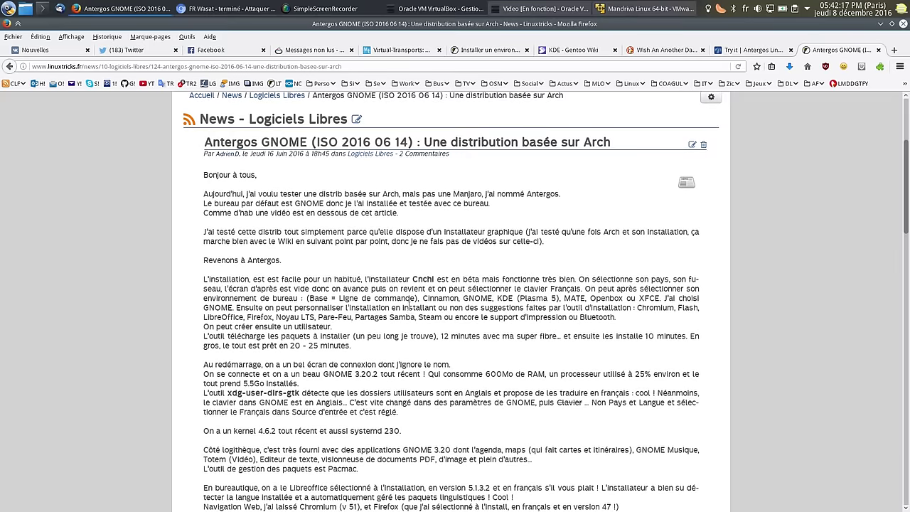
scroll(403, 304, down, 3)
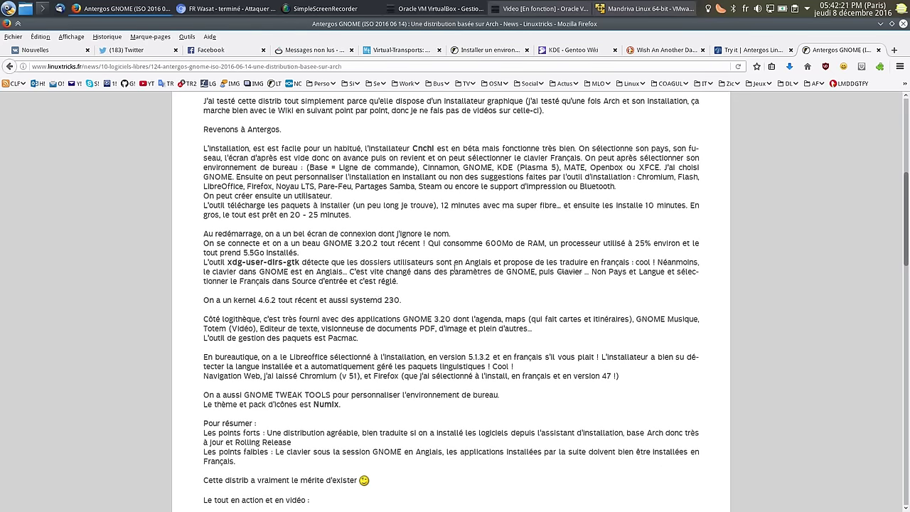
scroll(454, 269, down, 2)
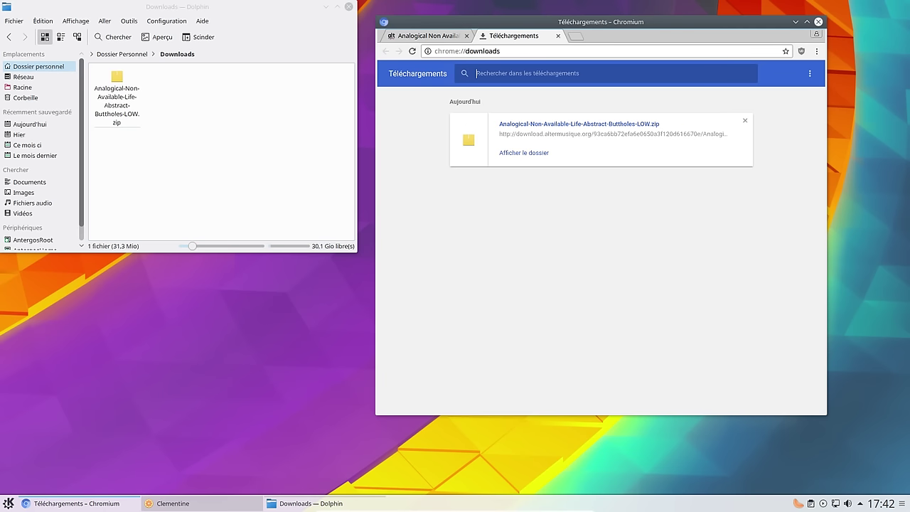
Close Chromium, extract the album zip with Ark into the Music folder, then return to the home folder
click(819, 21)
right_click(118, 108)
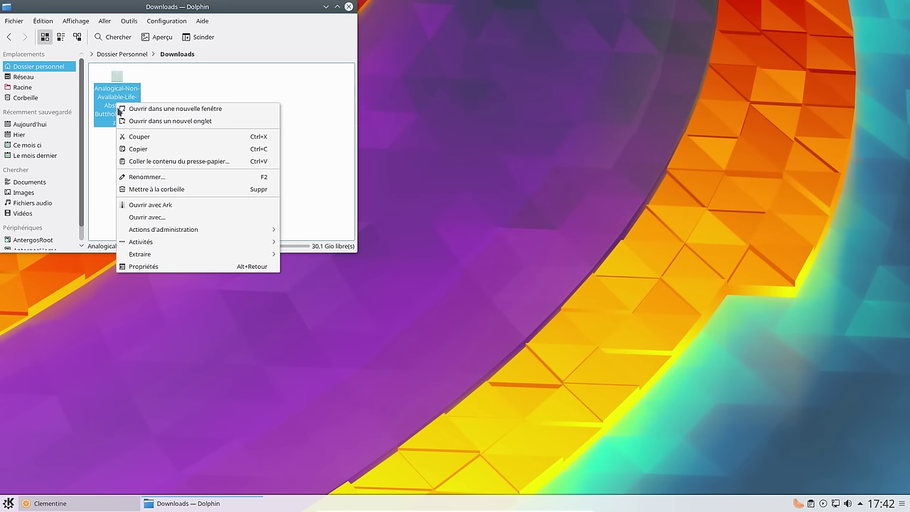
mouse_move(140, 254)
click(355, 272)
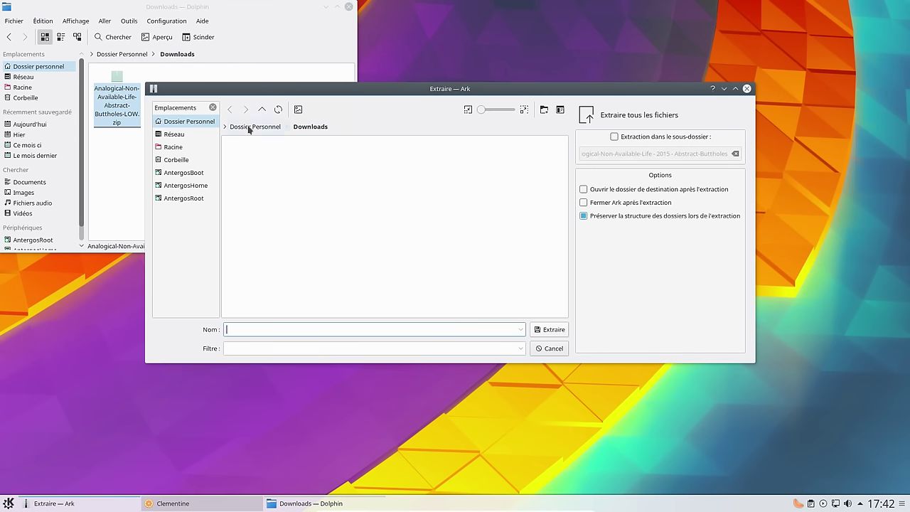
click(249, 128)
click(248, 173)
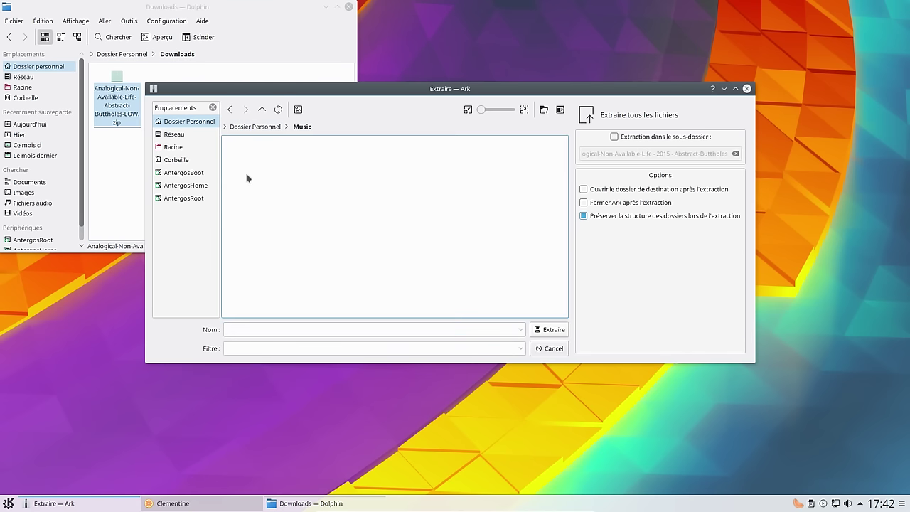
click(537, 330)
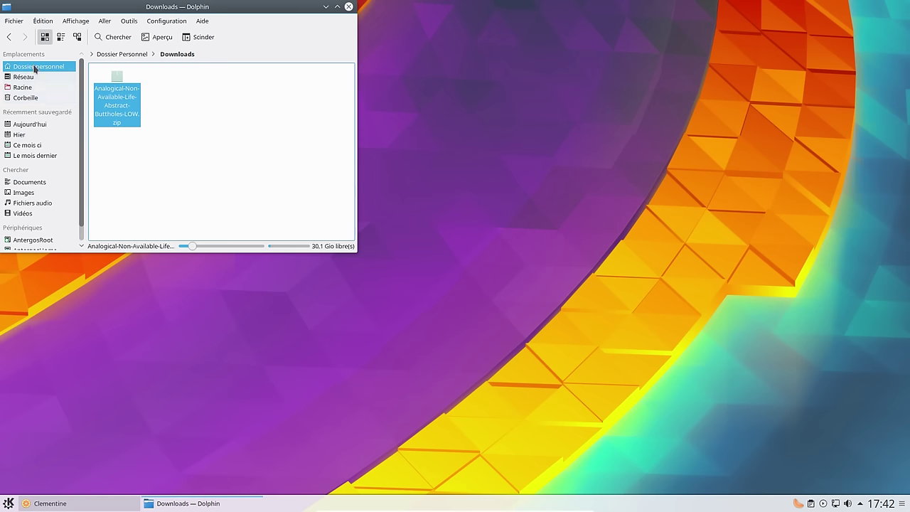
click(35, 67)
Open Music in Dolphin, then refresh Clementine's library folders so the new album appears
click(321, 93)
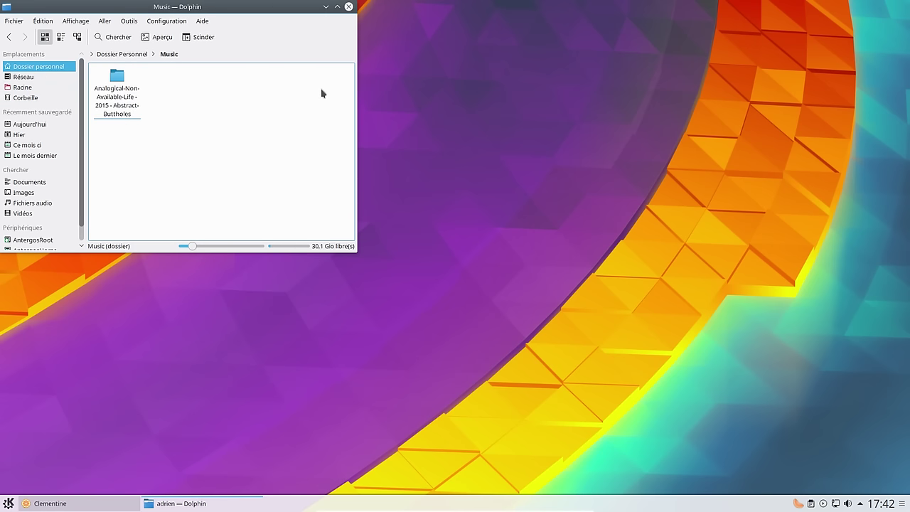
click(798, 504)
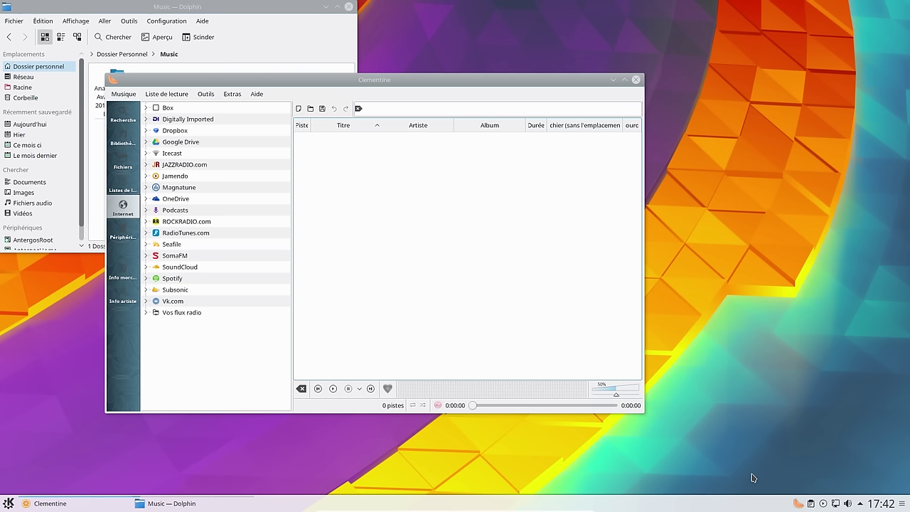
click(117, 149)
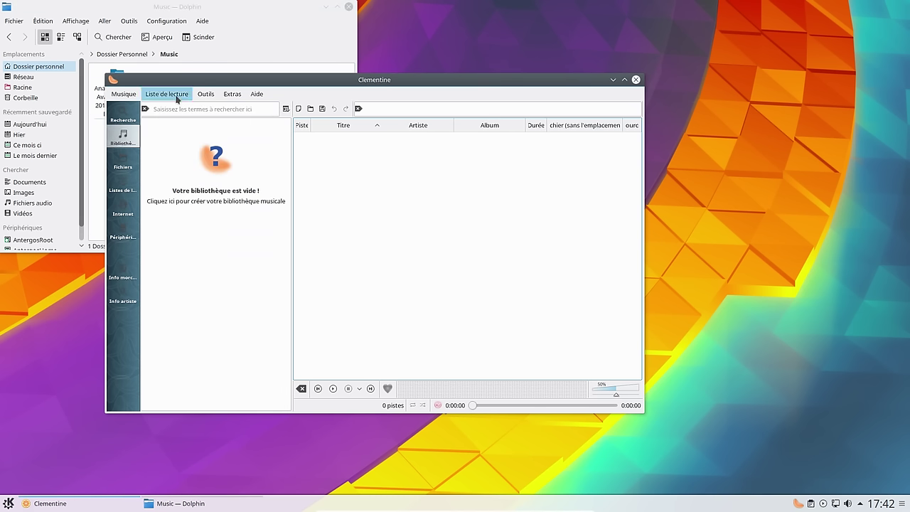
click(206, 94)
click(227, 185)
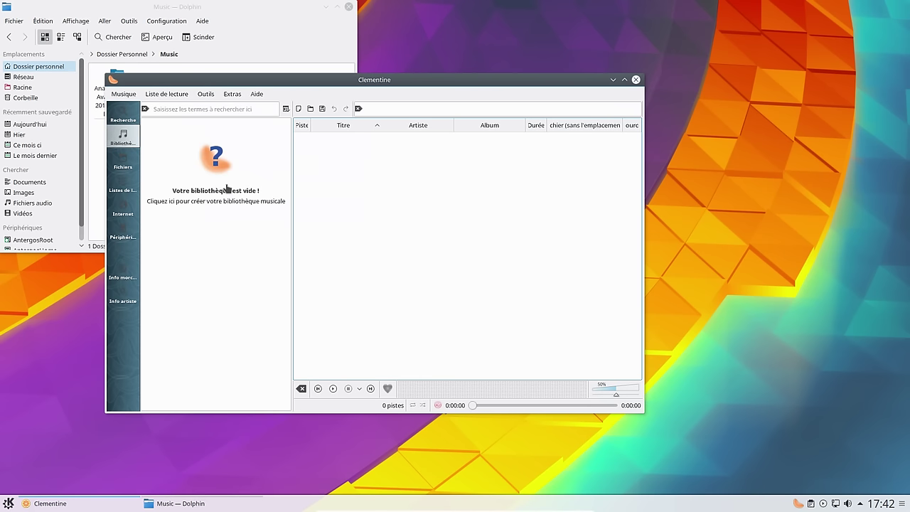
click(205, 94)
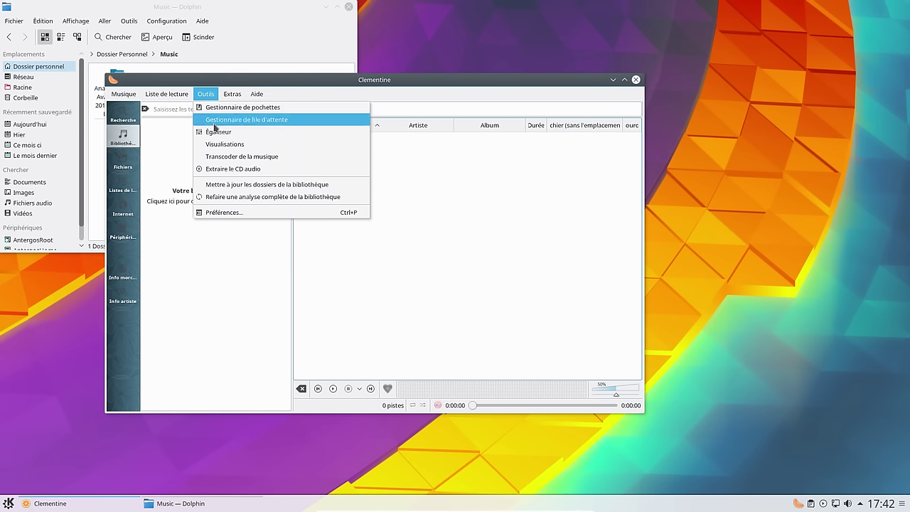
click(217, 179)
Load the Abstract Buttholes album, play it near full volume, seek to about 2:20, then stop
double_click(237, 283)
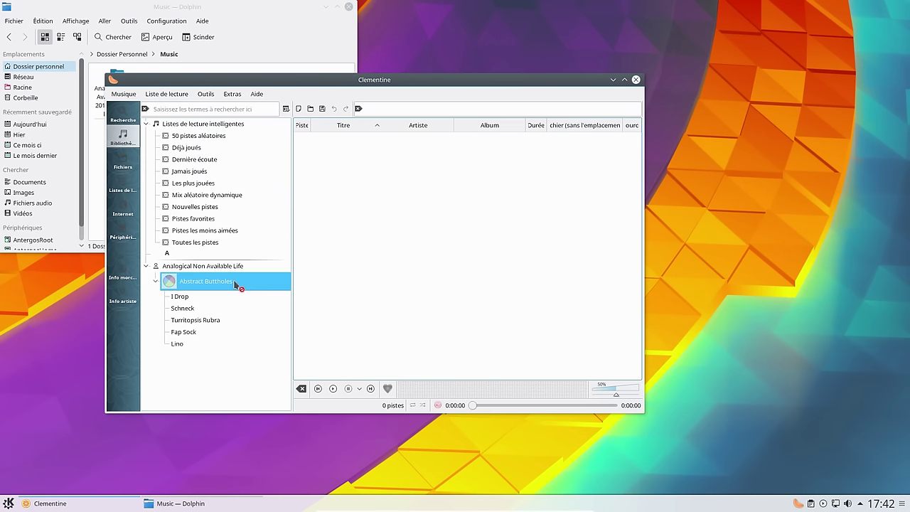
double_click(432, 162)
drag(587, 389, 646, 391)
click(535, 404)
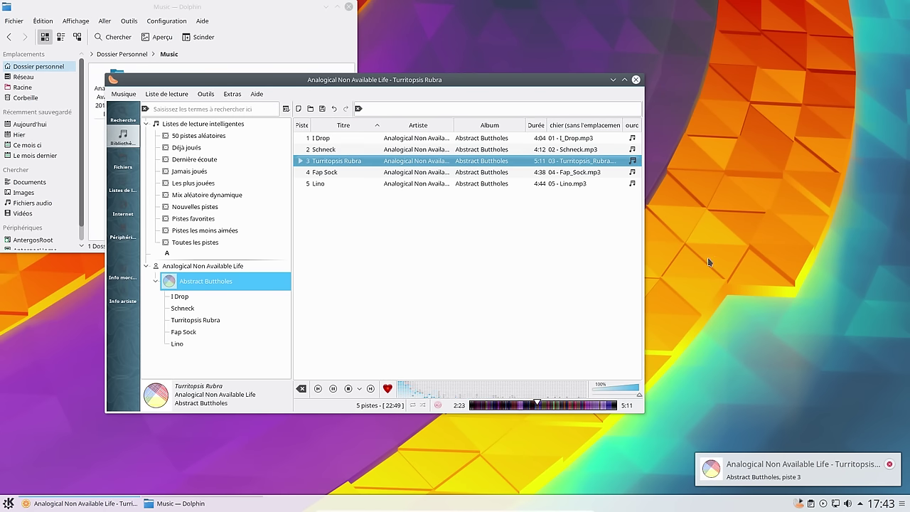
click(348, 388)
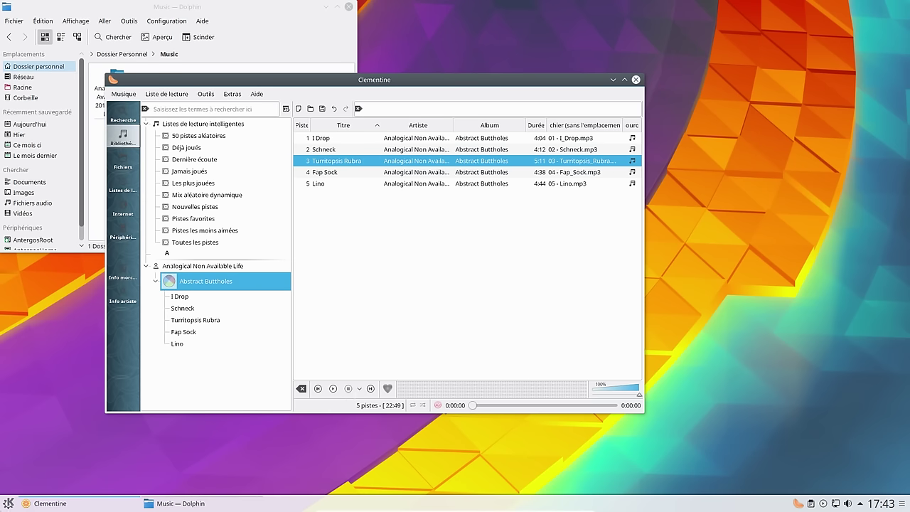
click(9, 504)
mouse_move(71, 333)
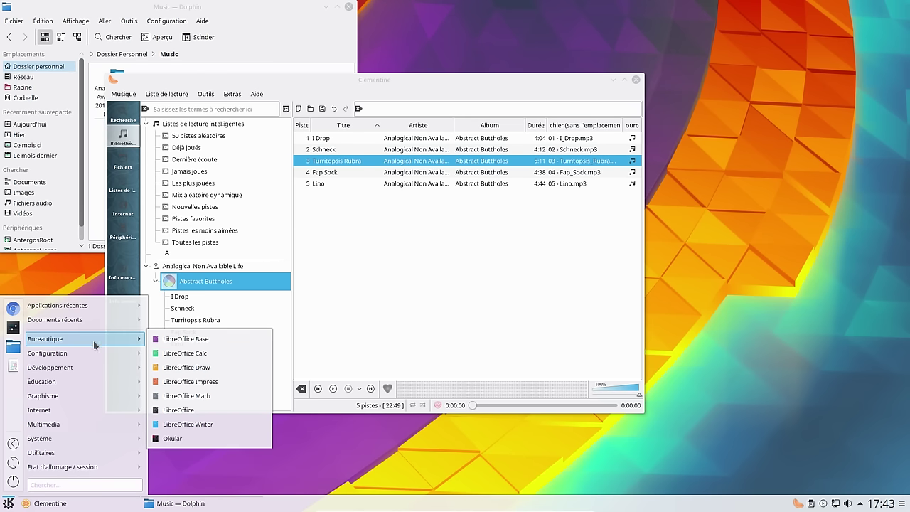
Browse the launcher's Bureautique, Configuration, Éducation and Graphisme submenus
mouse_move(82, 354)
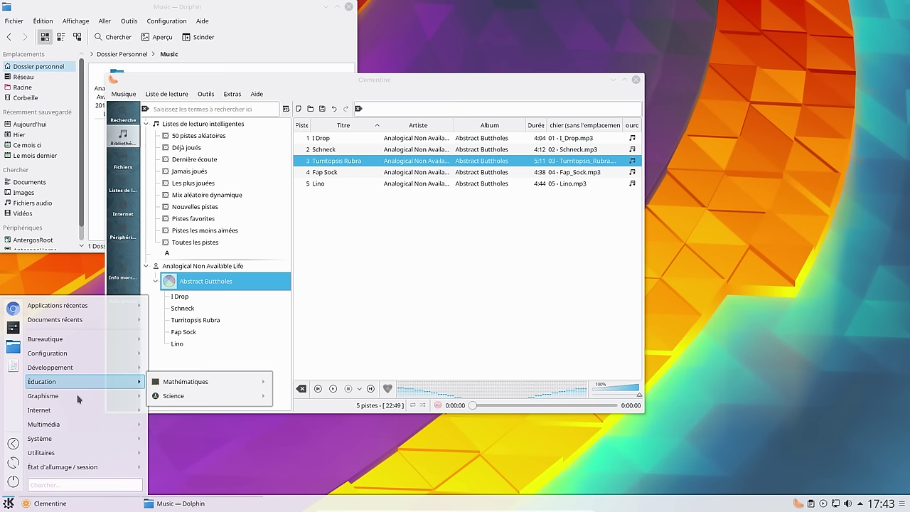
mouse_move(74, 399)
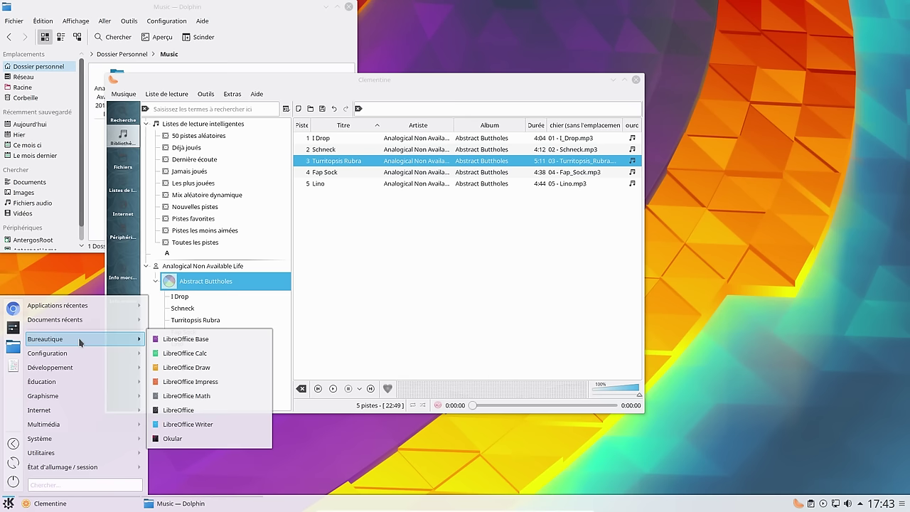
mouse_move(82, 382)
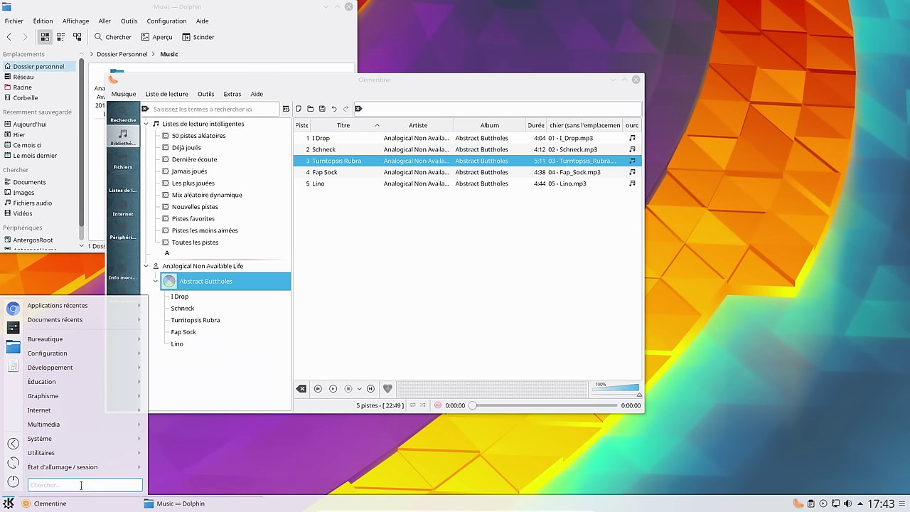
Launch Konsole, enlarge the font, run df -h /, highlight the 6,2G used figure, then close it
text(konsole)
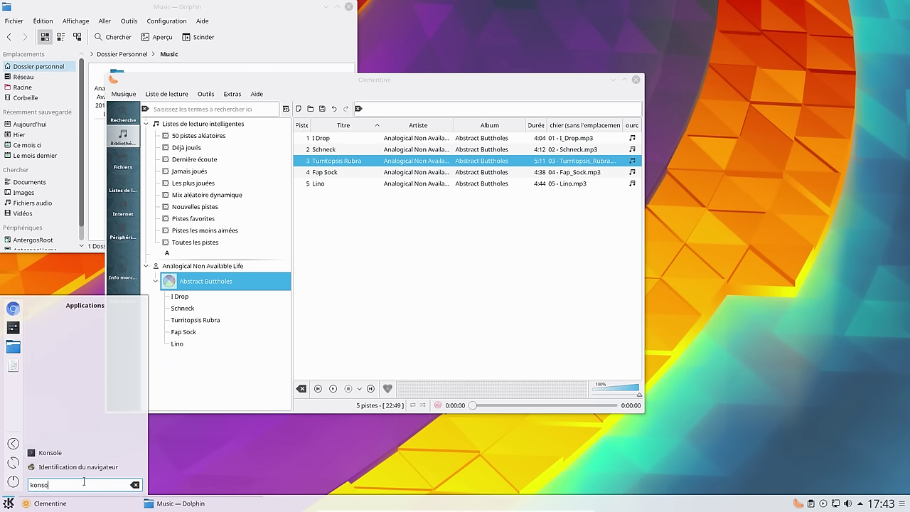
key(Return)
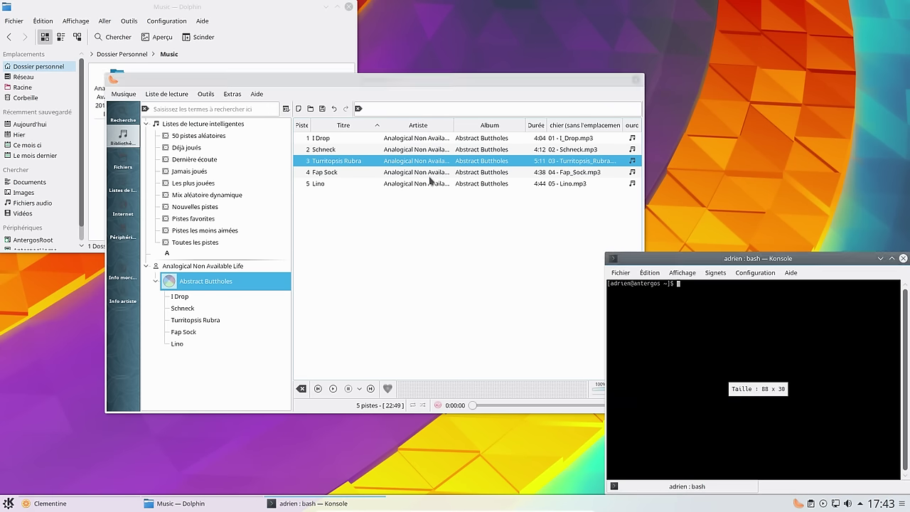
key(ctrl+plus)
key(ctrl+plus)
key(ctrl+plus)
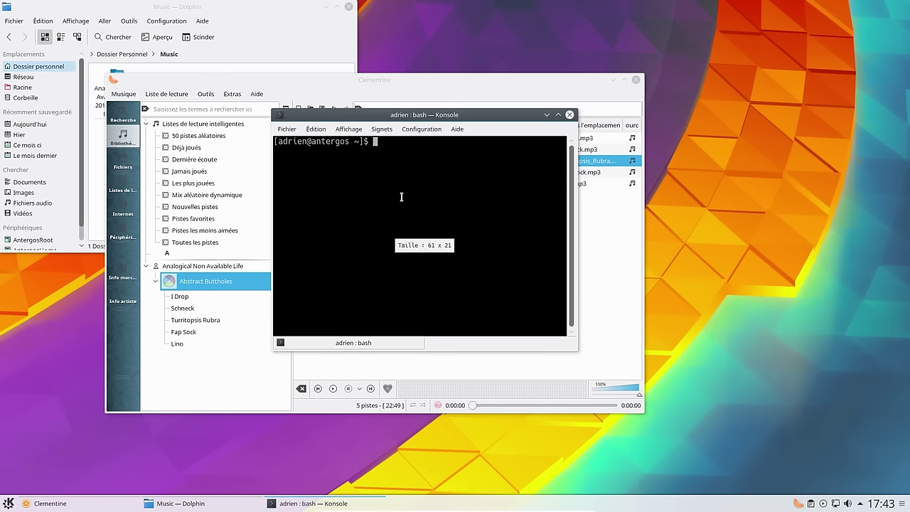
text(-h /)
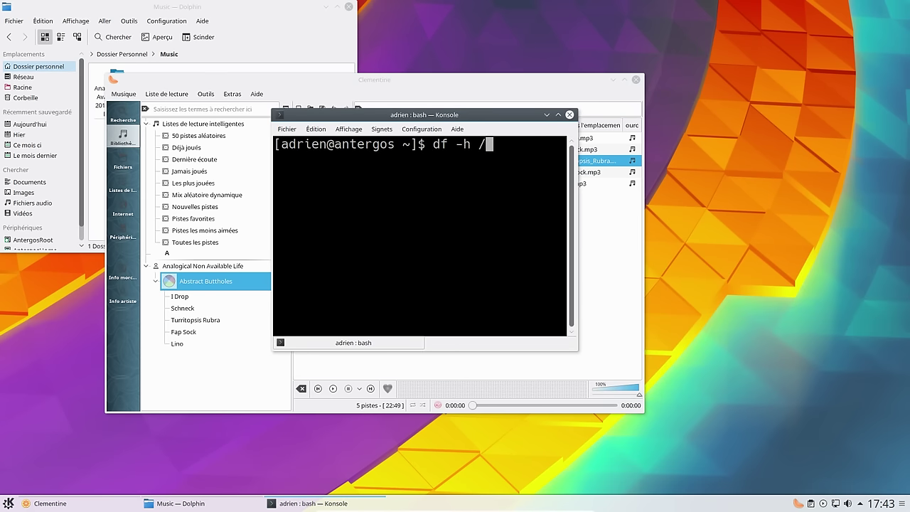
key(Return)
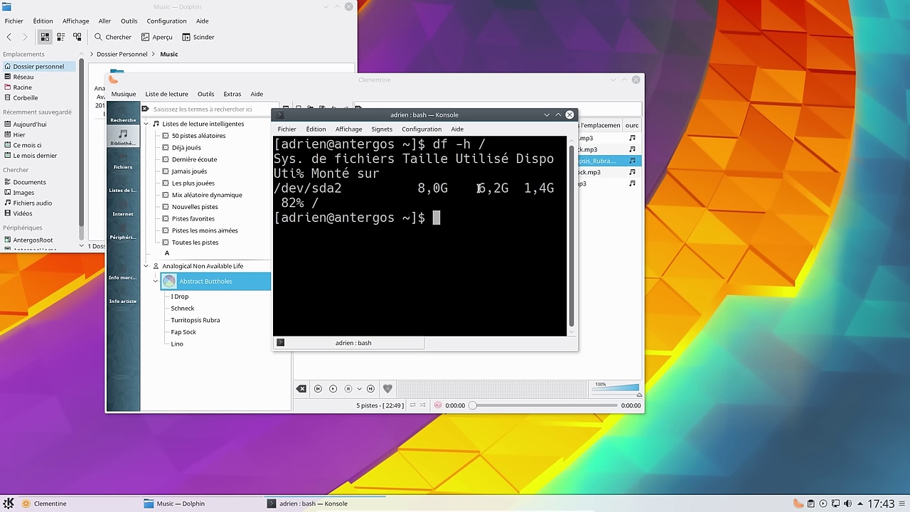
drag(478, 187, 509, 188)
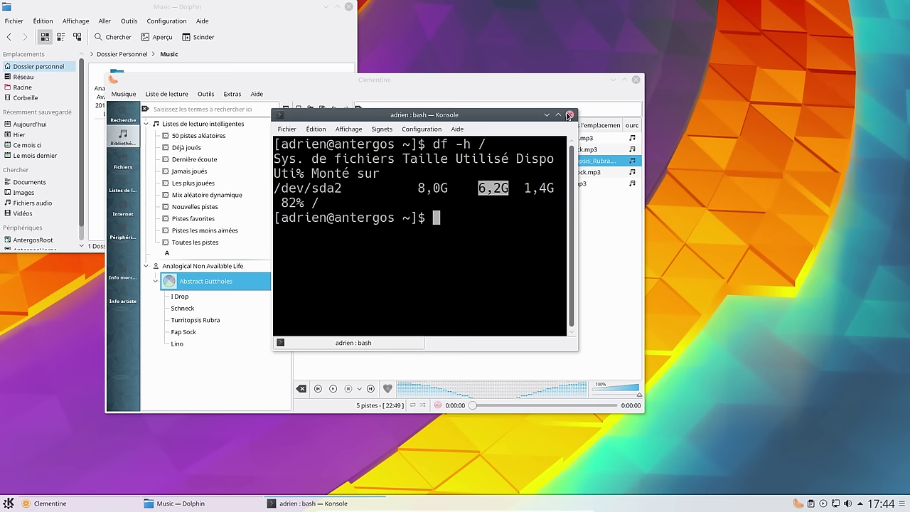
click(569, 115)
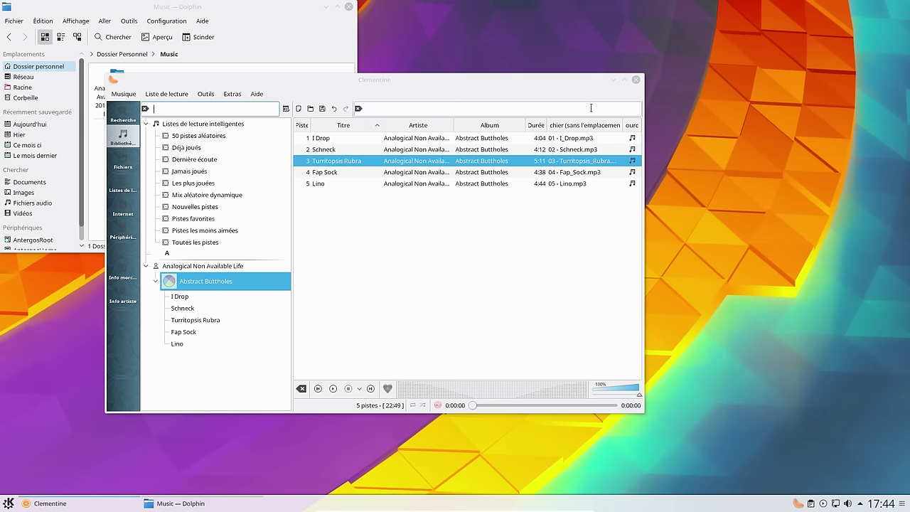
Close Clementine and move the Music folder window to the upper right
click(638, 81)
drag(200, 8, 539, 109)
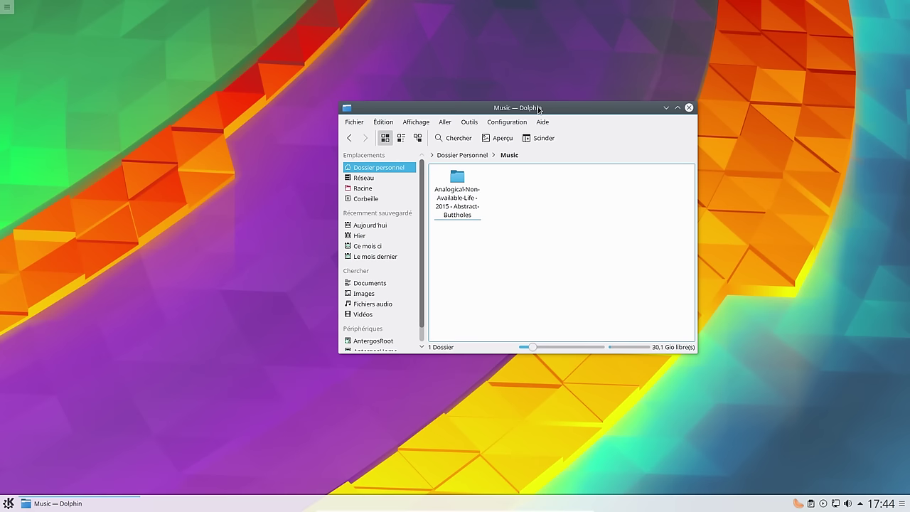
drag(519, 108, 733, 80)
Browse the application launcher's categories, then dismiss it by clicking the desktop
click(9, 504)
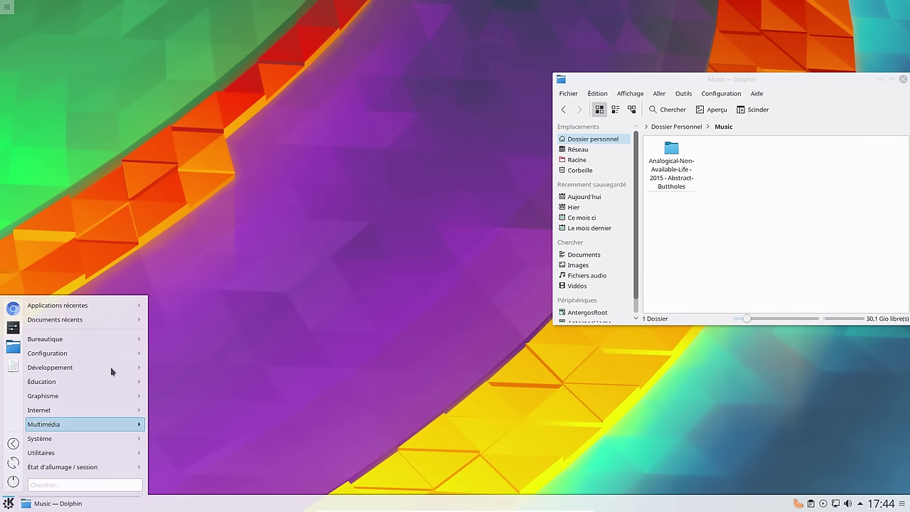
mouse_move(109, 347)
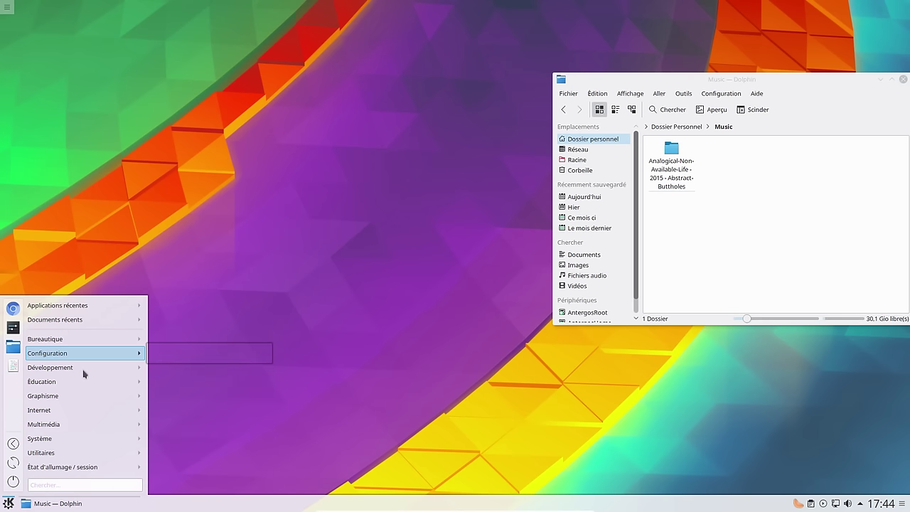
mouse_move(83, 381)
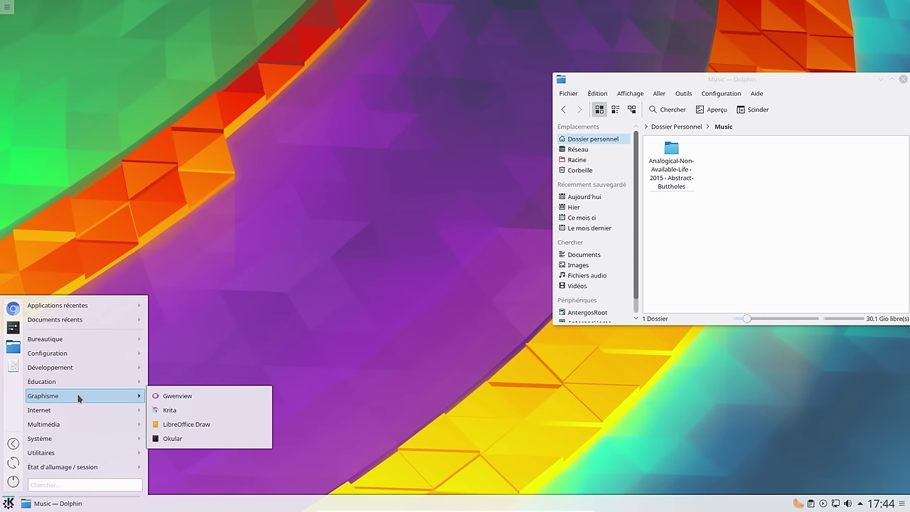
mouse_move(74, 411)
mouse_move(65, 459)
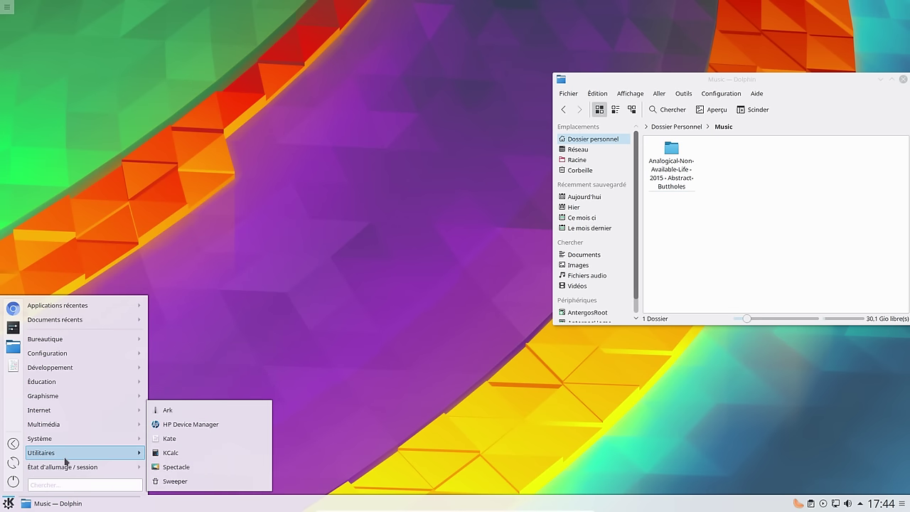
click(460, 144)
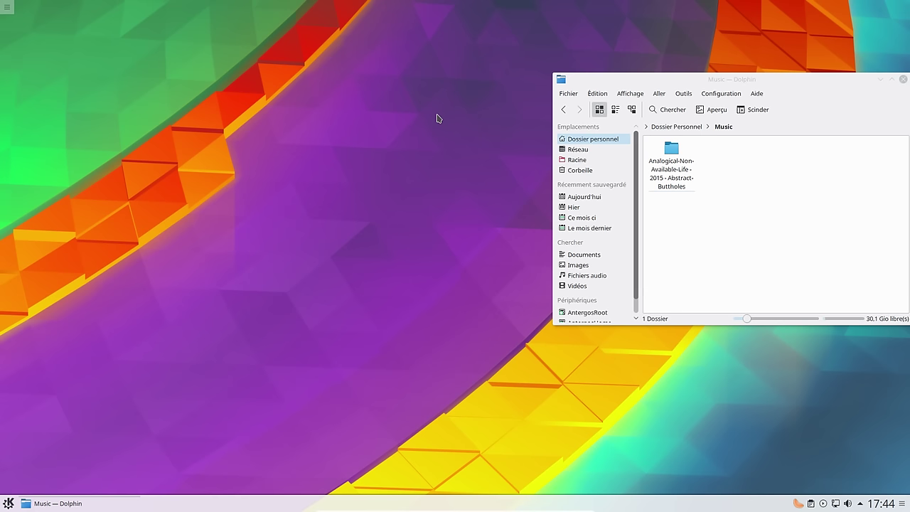
Open the K application launcher again
click(8, 502)
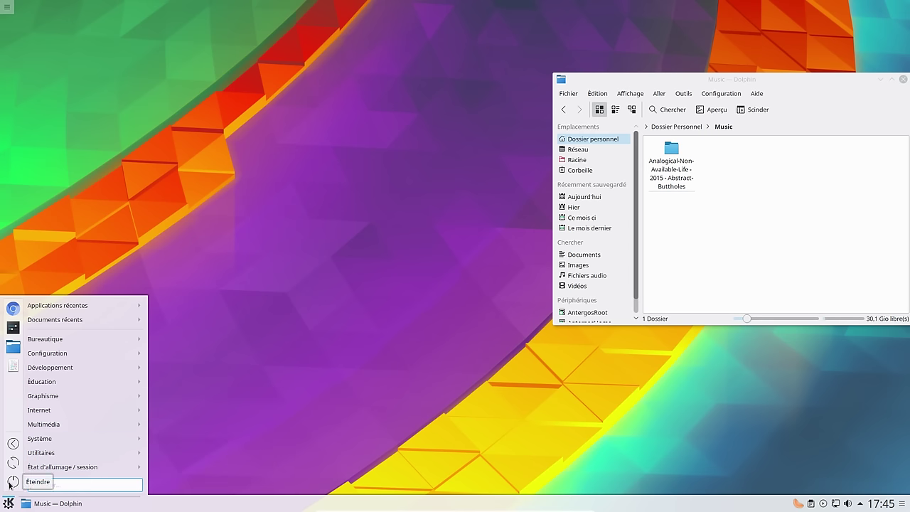
Confirm the shutdown and close the Music folder window, leaving an empty desktop
key(Escape)
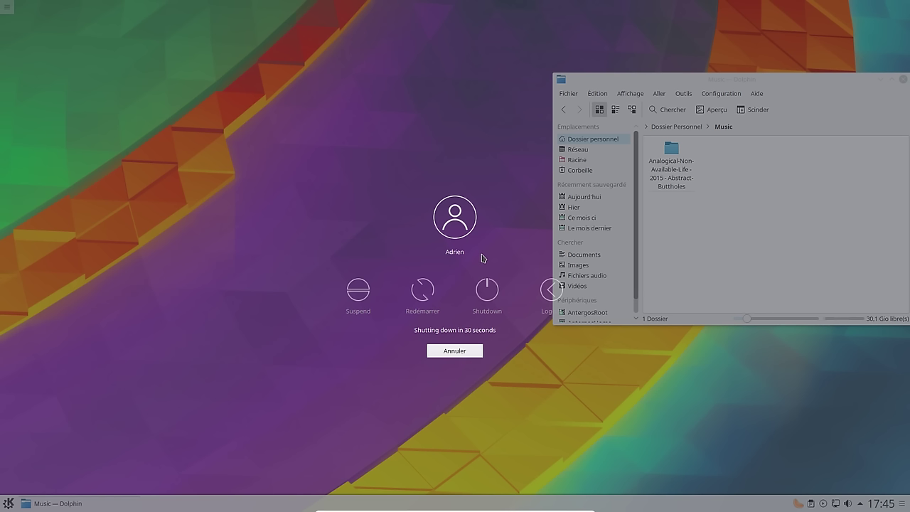
click(486, 293)
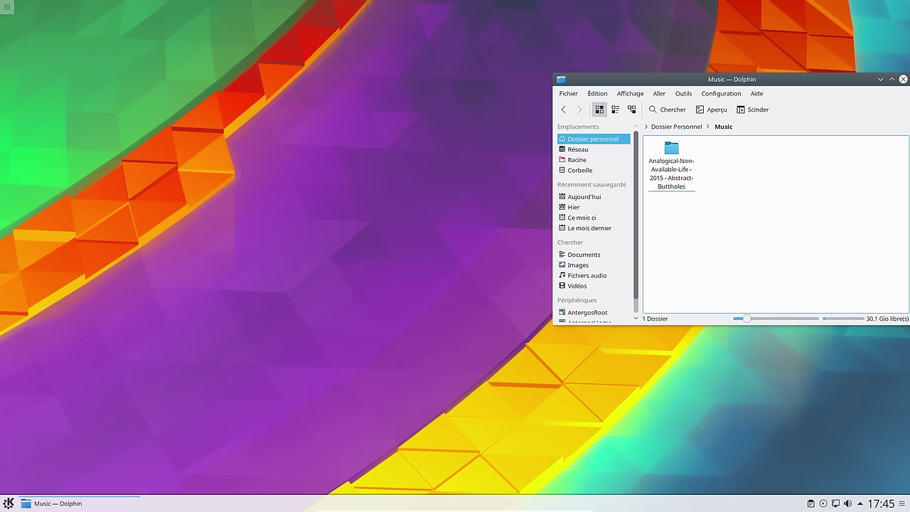
click(903, 79)
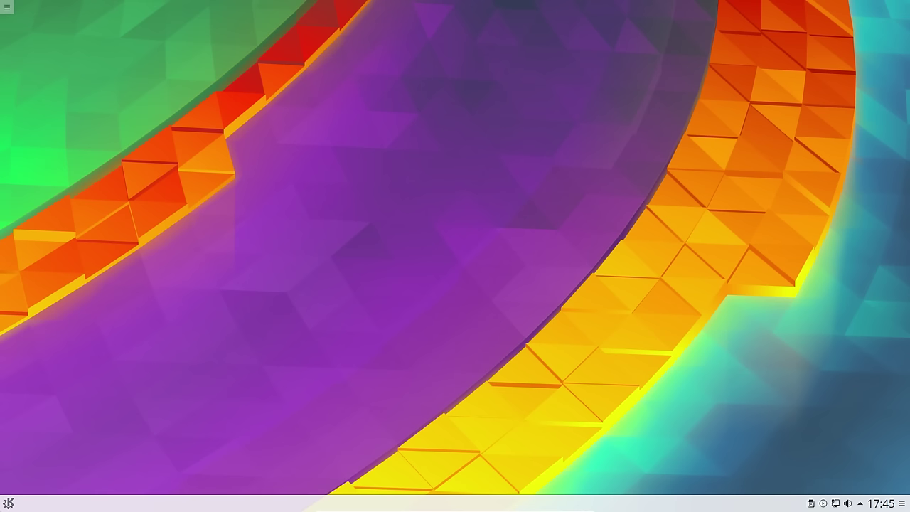
click(9, 503)
click(566, 290)
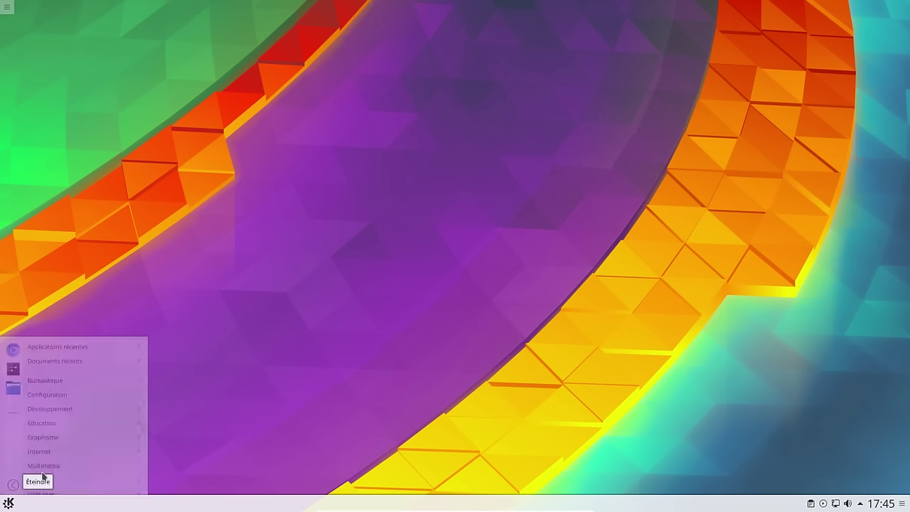